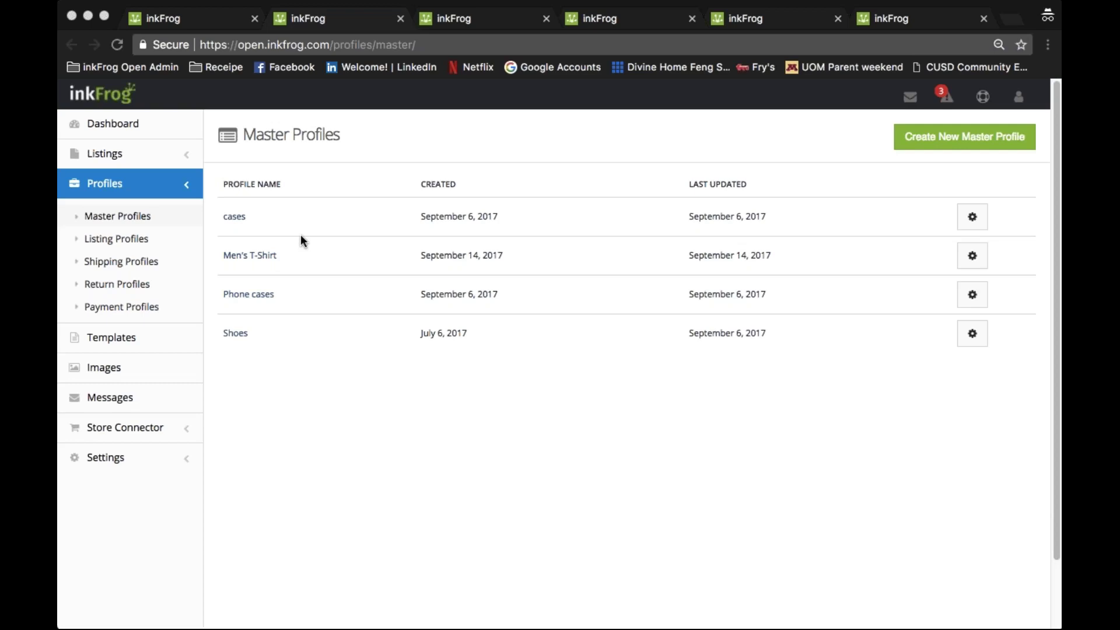
- Start a new listing from the Men's T-Shirt master profile
left_click(251, 256)
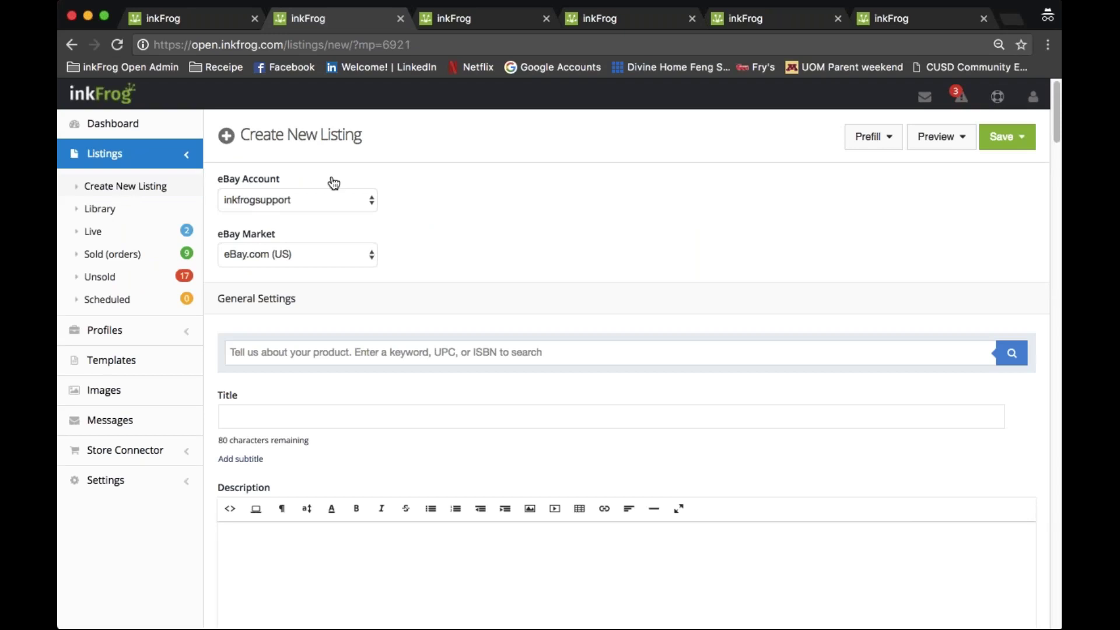
scroll(477, 272, "down", 3)
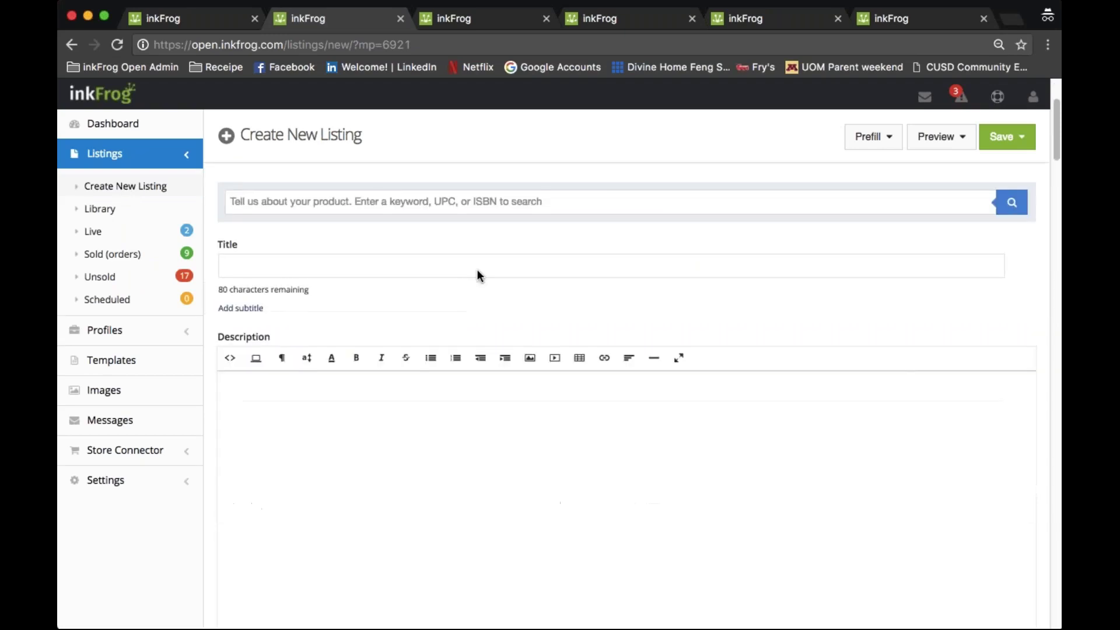
scroll(477, 276, "up", 3)
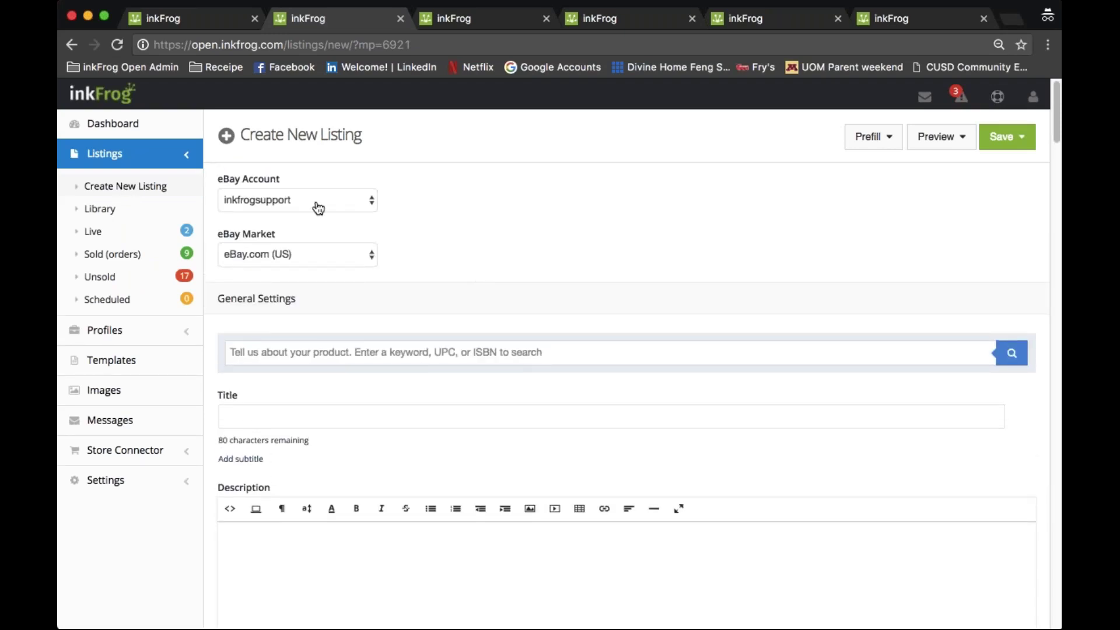
- Title the listing "Men's T-Shirt" and enter "Test" as its description
left_click(352, 421)
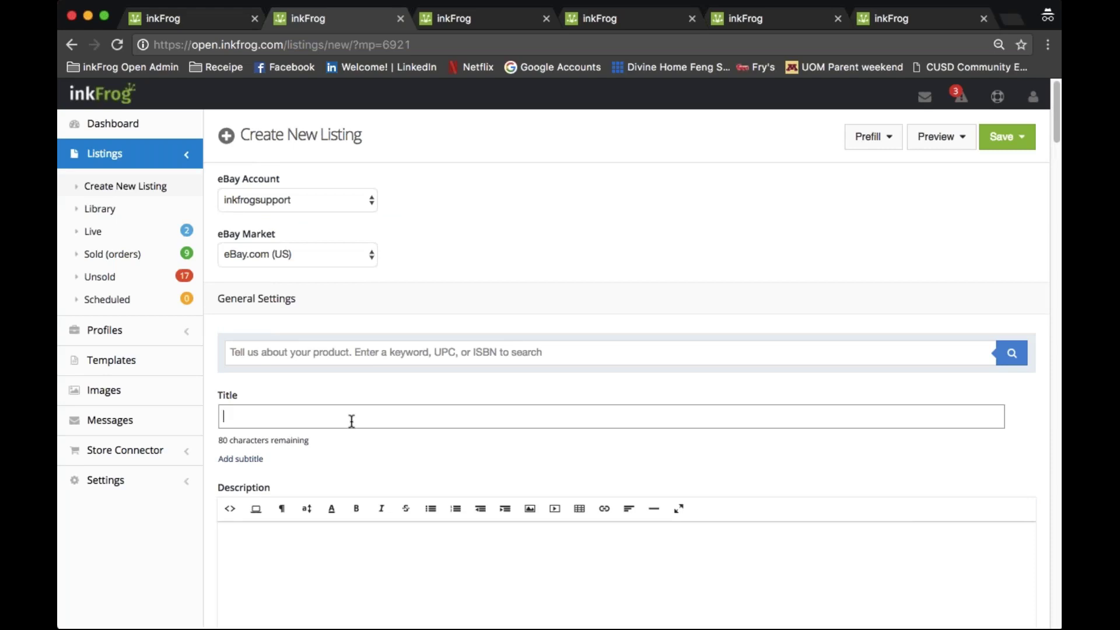
type("Men's T-Shirt")
left_click(350, 549)
scroll(355, 528, "down", 3)
type("Test")
- Add gray.jpeg, green.jpeg and all3.jpg from My Images to the listing, and move all3.jpg first as the gallery image
scroll(306, 524, "down", 5)
scroll(315, 513, "down", 2)
left_click(318, 510)
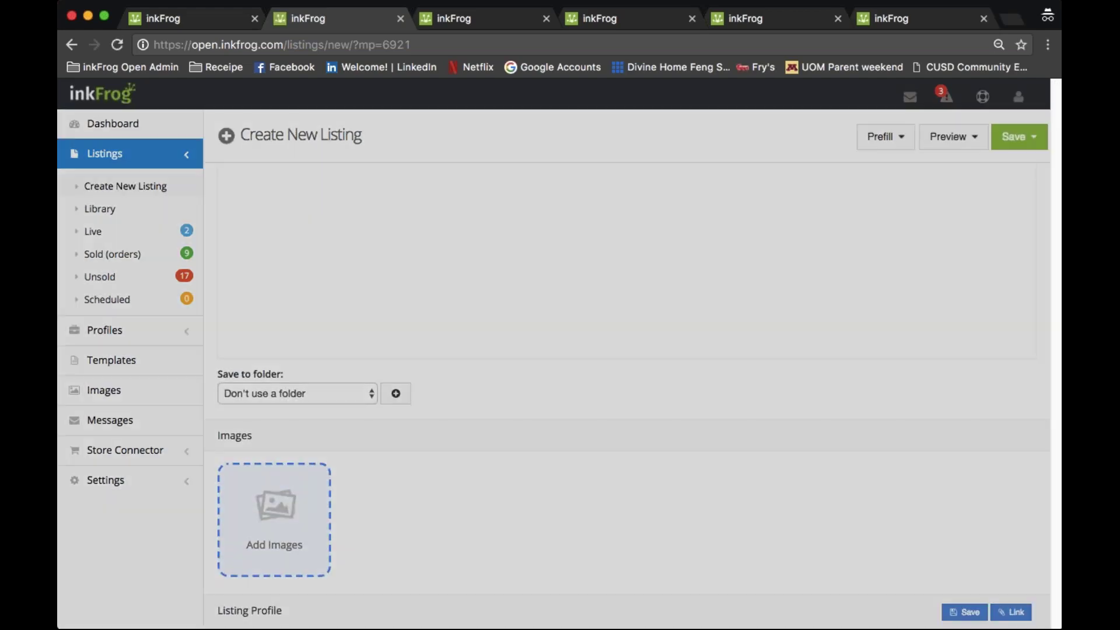
scroll(560, 467, "down", 10)
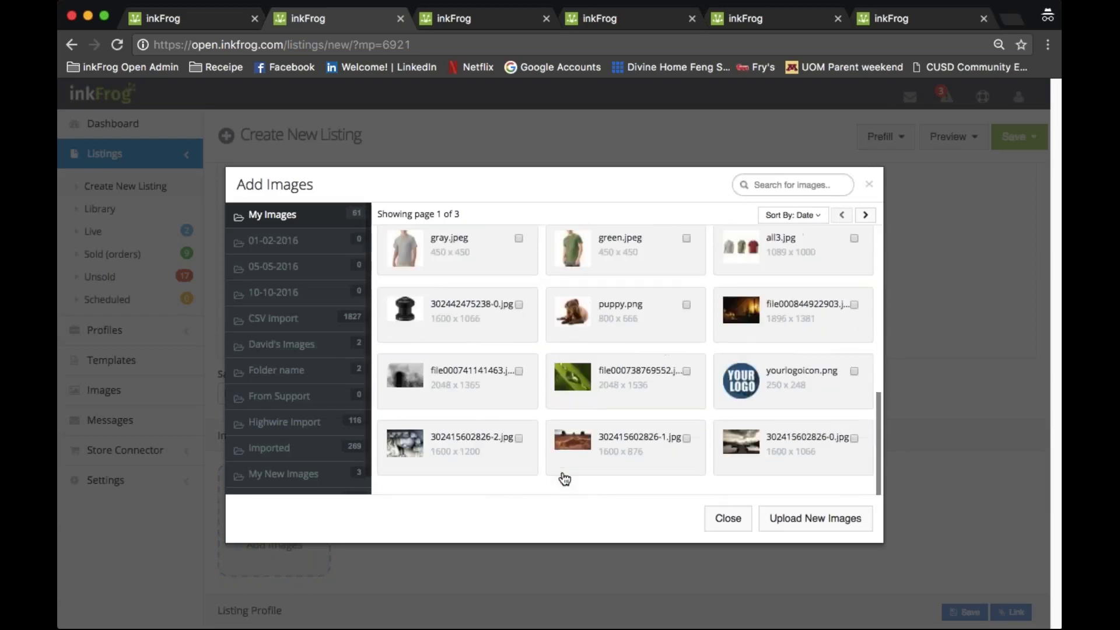
left_click(518, 238)
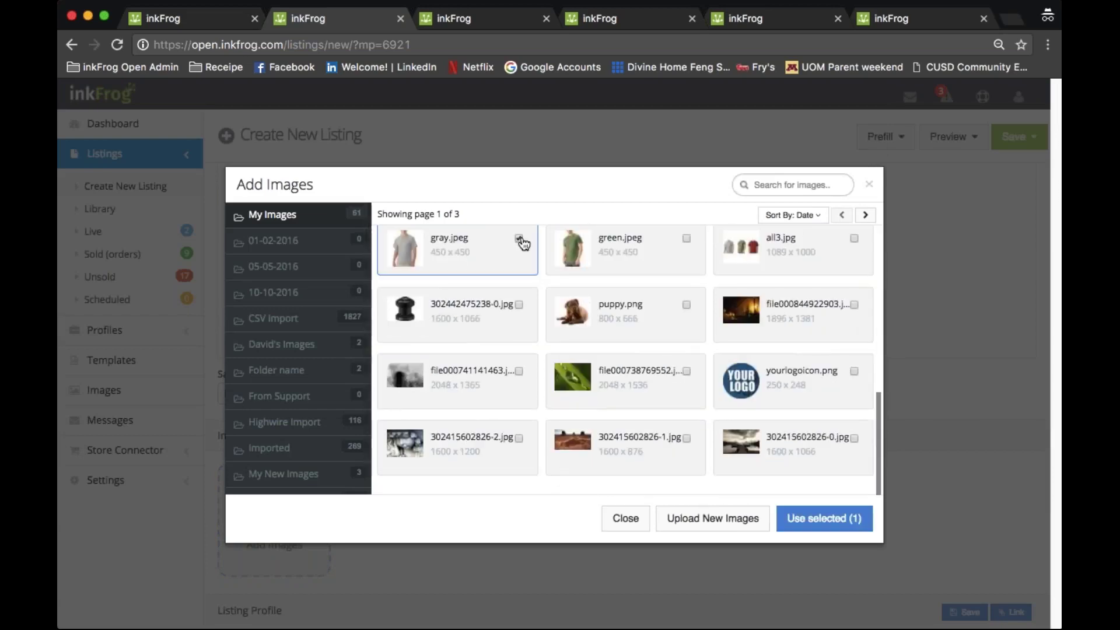
left_click(686, 239)
left_click(854, 238)
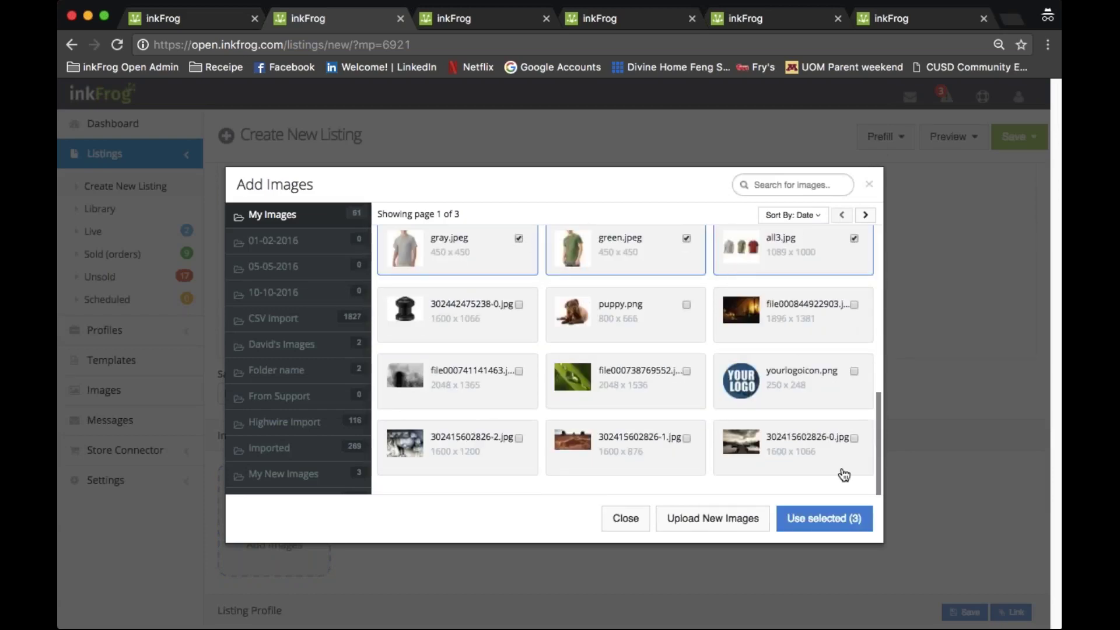
left_click(823, 518)
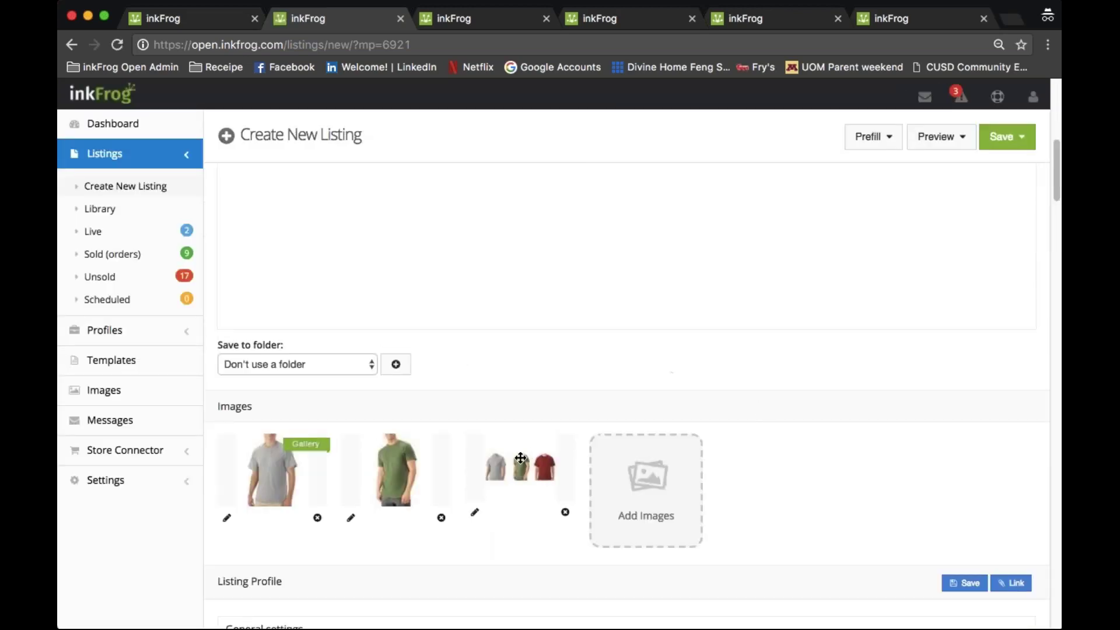
left_click_drag(520, 458, 274, 467)
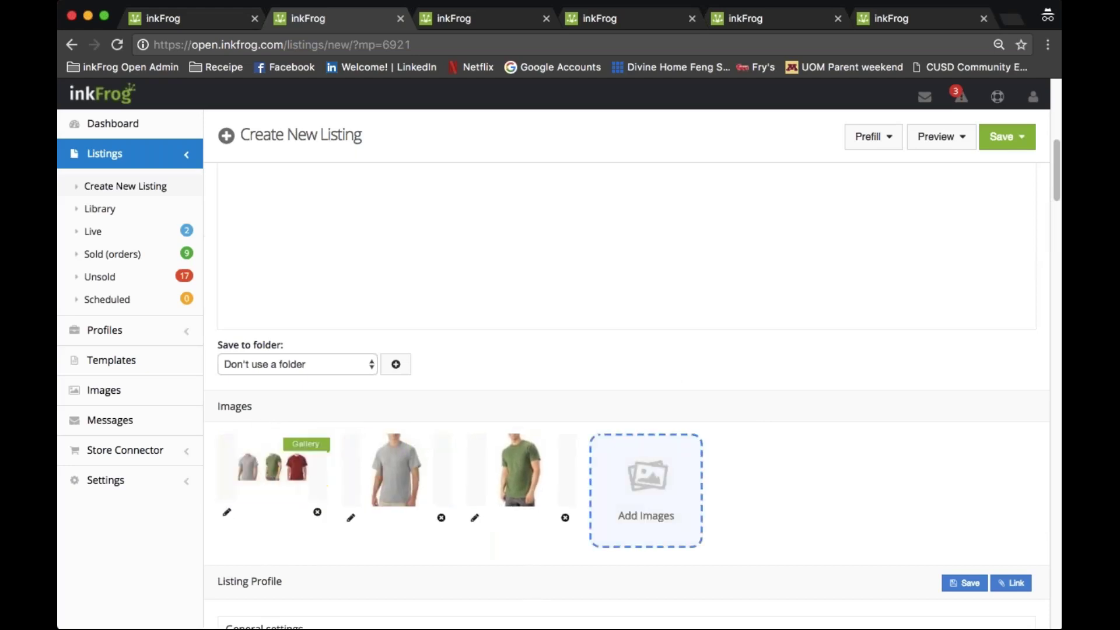
- Add the image red.jpeg from My Images to the listing
left_click(645, 507)
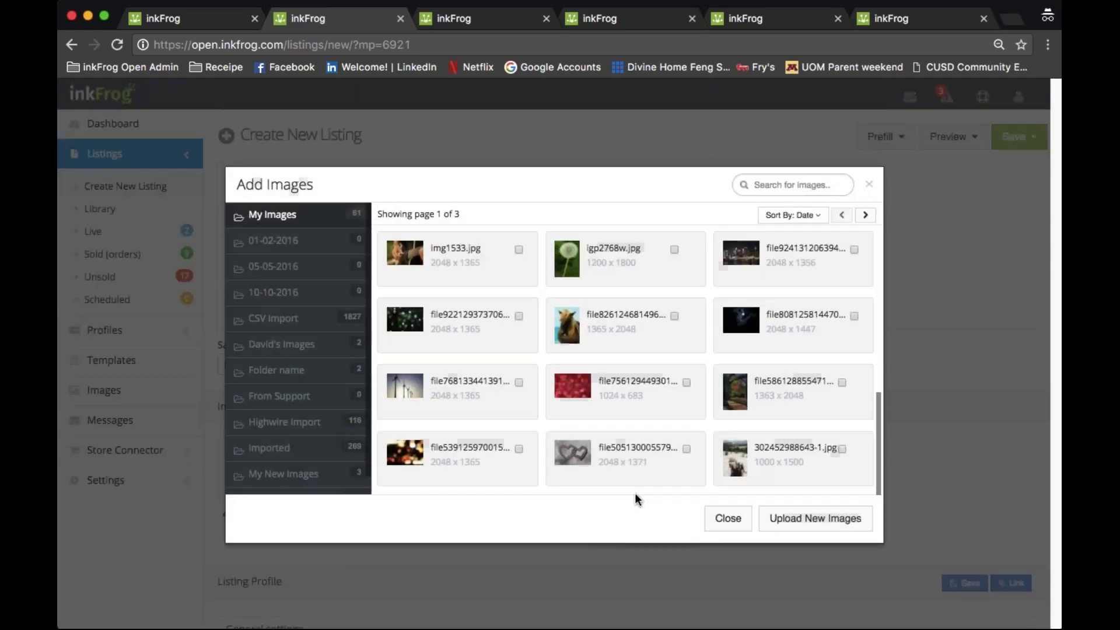
scroll(642, 373, "up", 1)
scroll(642, 373, "down", 5)
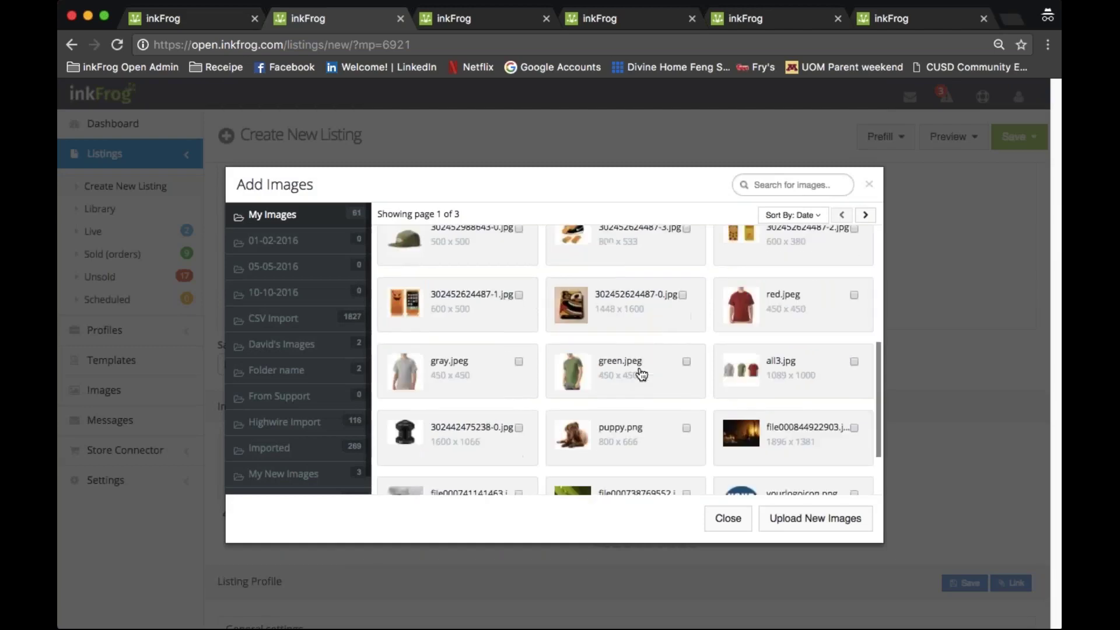
left_click(853, 296)
left_click(828, 520)
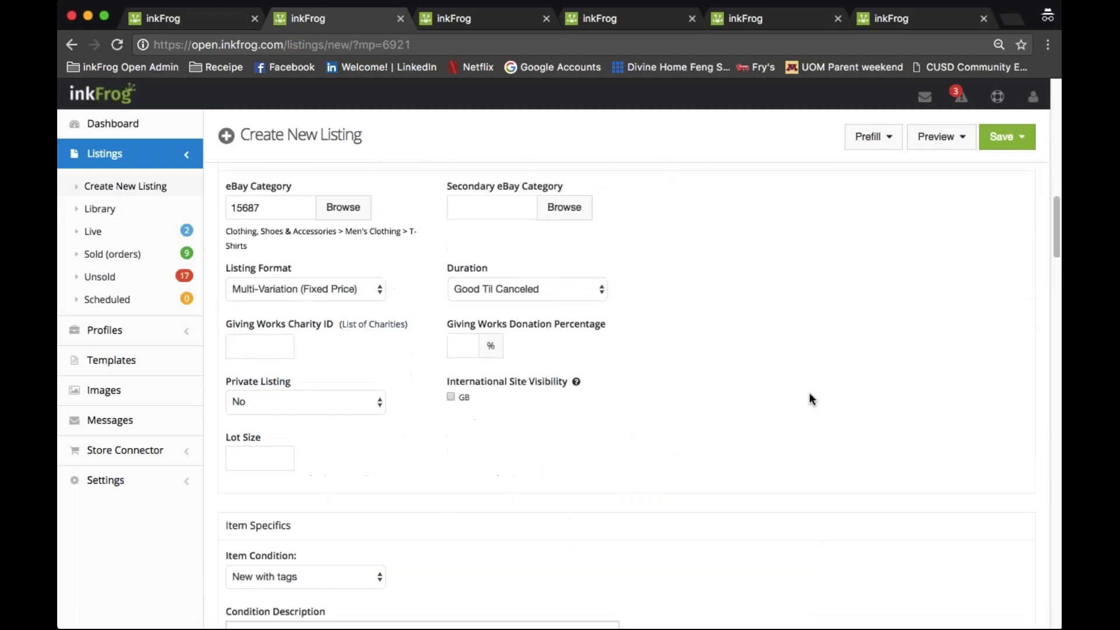
- Review the prefilled listing profile, covering the category, format, duration, item specifics, item location and template
scroll(791, 395, "down", 3)
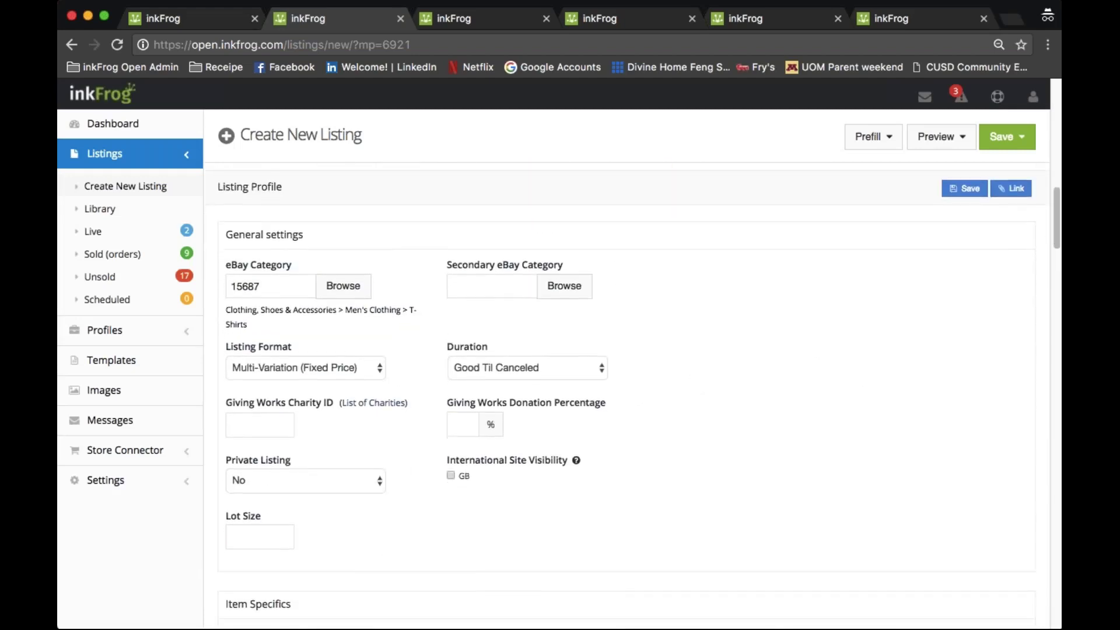
scroll(657, 330, "up", 5)
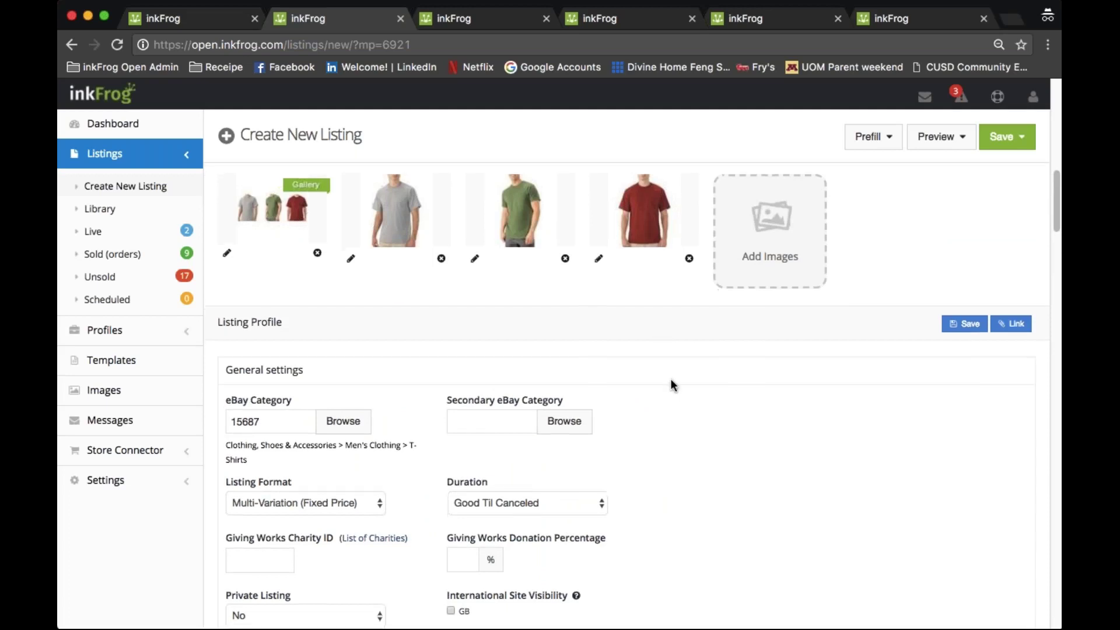
scroll(370, 430, "down", 1)
scroll(371, 433, "down", 2)
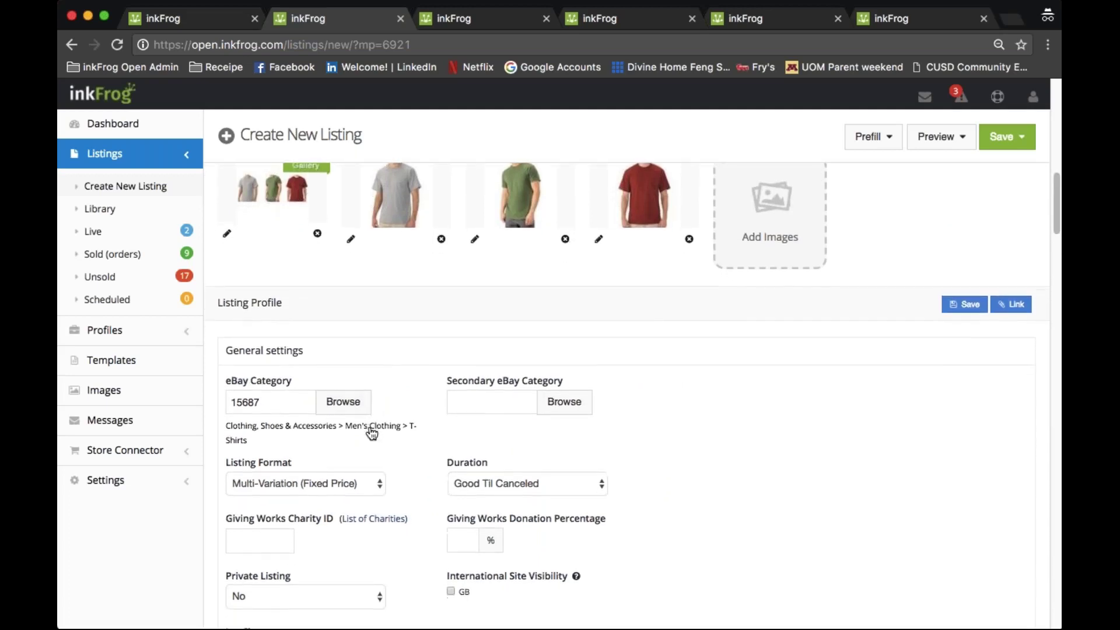
scroll(369, 418, "down", 2)
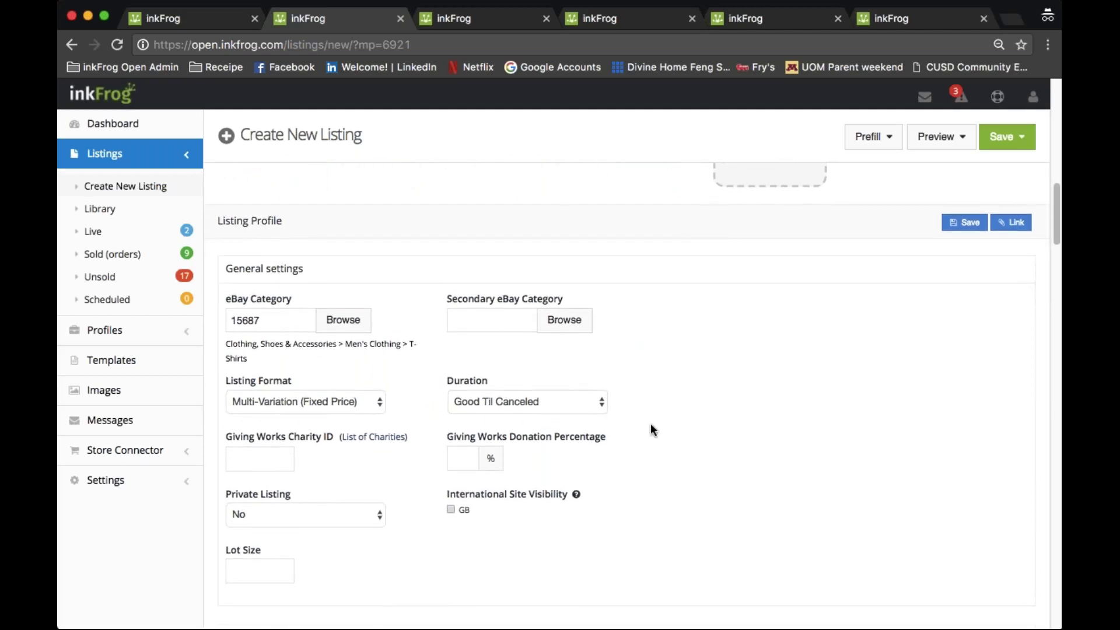
scroll(651, 427, "down", 6)
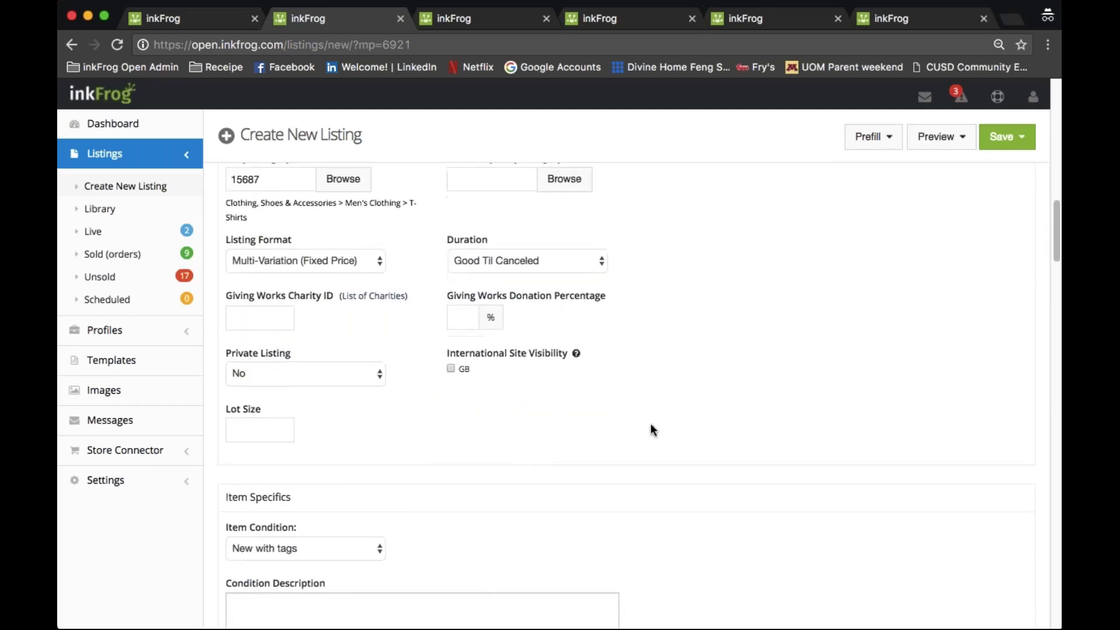
scroll(650, 425, "down", 4)
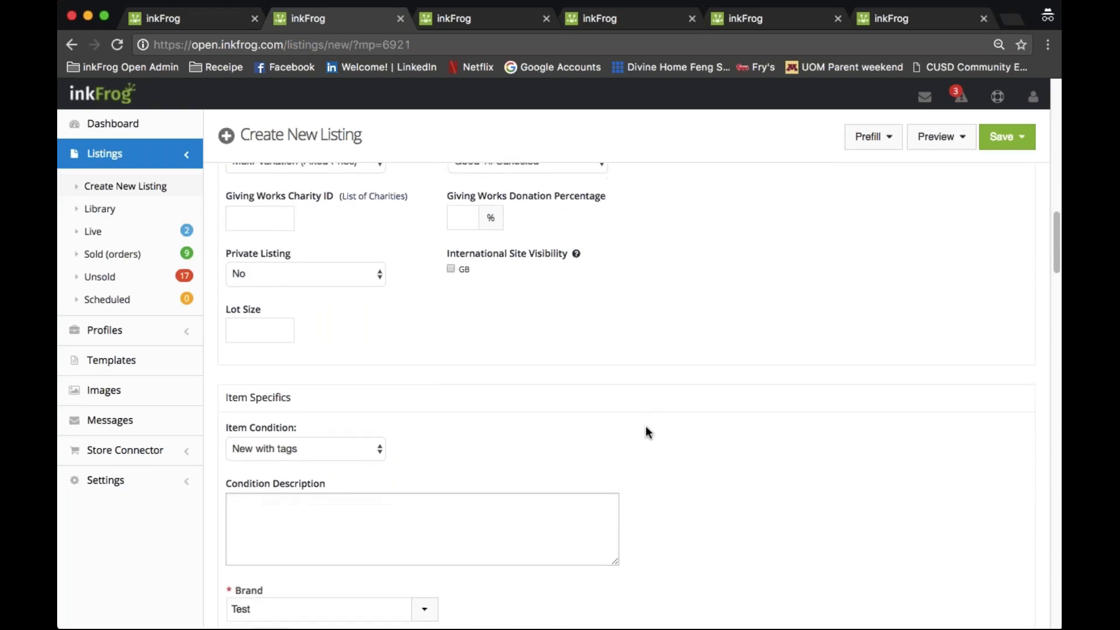
scroll(645, 428, "down", 10)
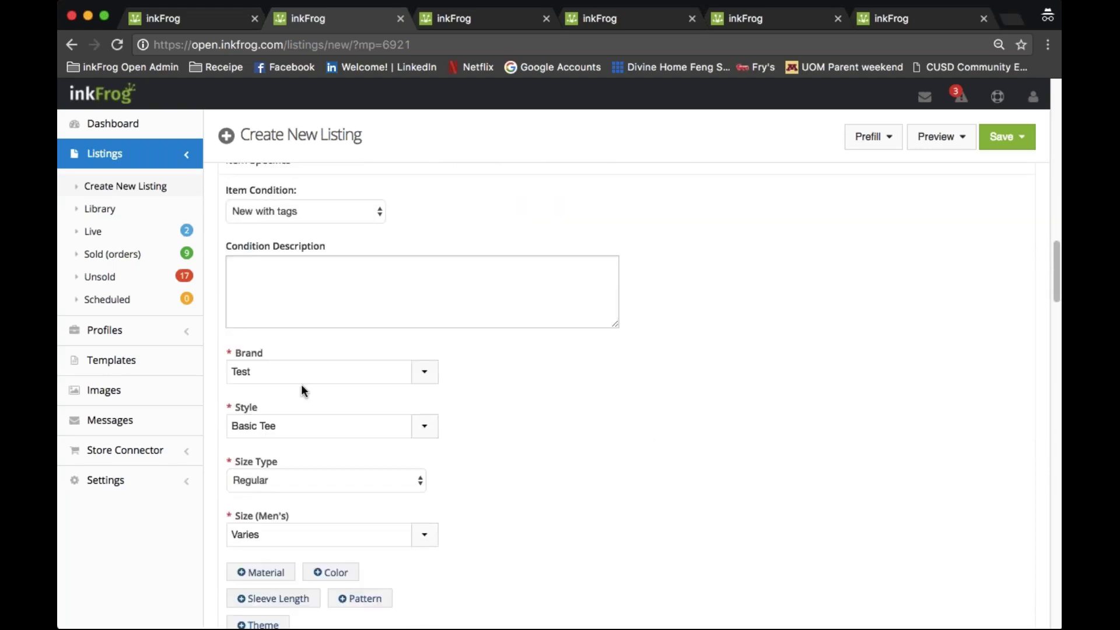
scroll(301, 385, "down", 3)
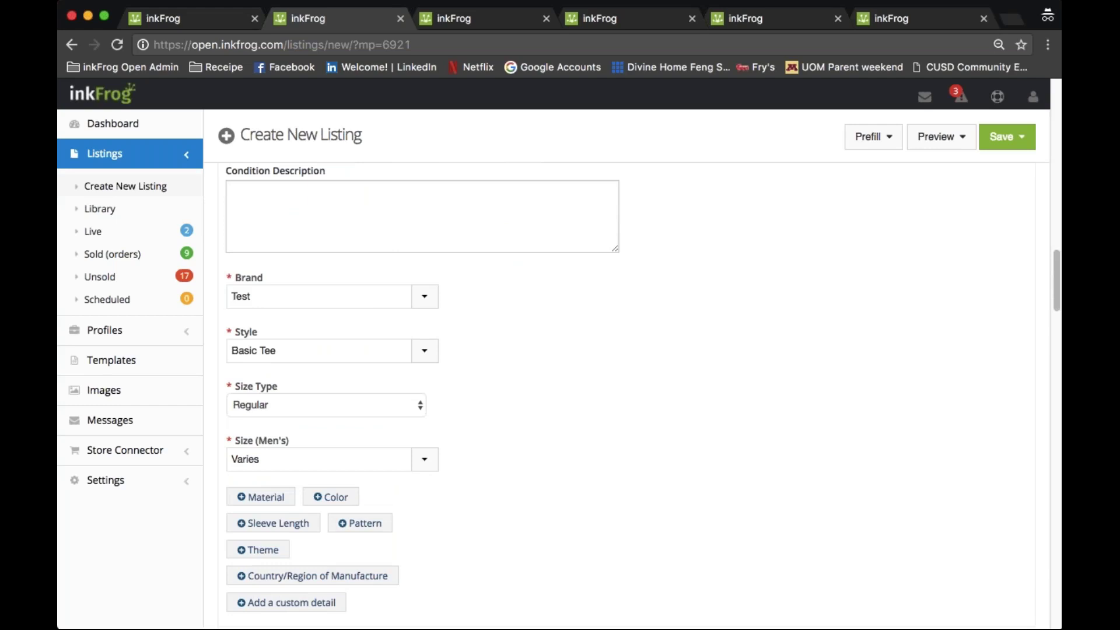
scroll(627, 397, "down", 3)
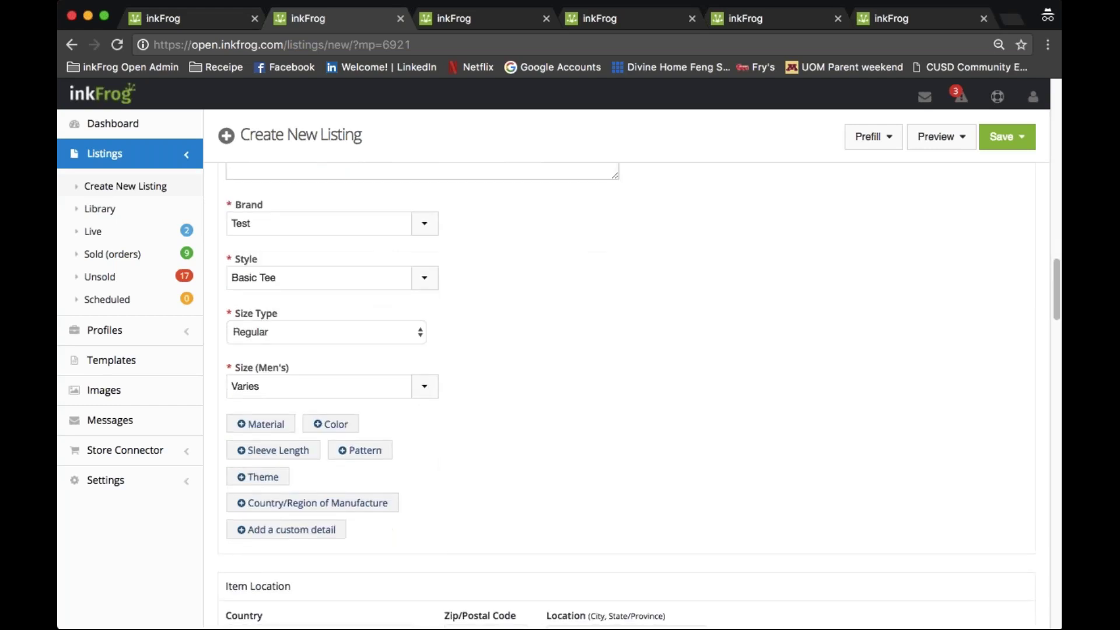
scroll(627, 397, "down", 2)
scroll(328, 406, "down", 10)
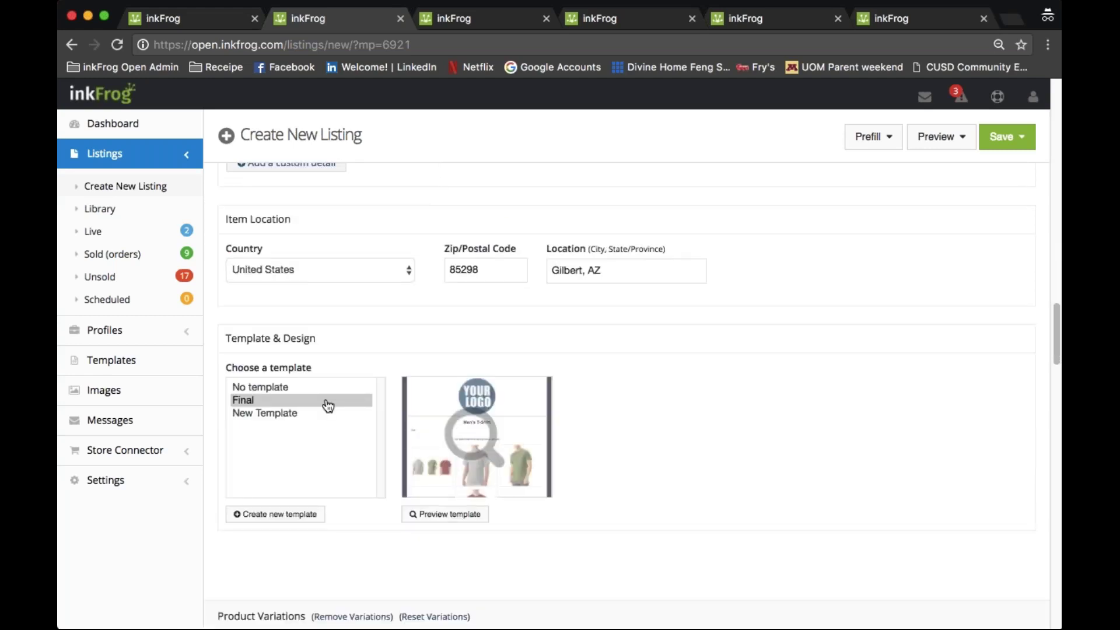
- Set the product variations' base price to $12 and base quantity to 15
scroll(327, 407, "down", 1)
scroll(474, 408, "down", 10)
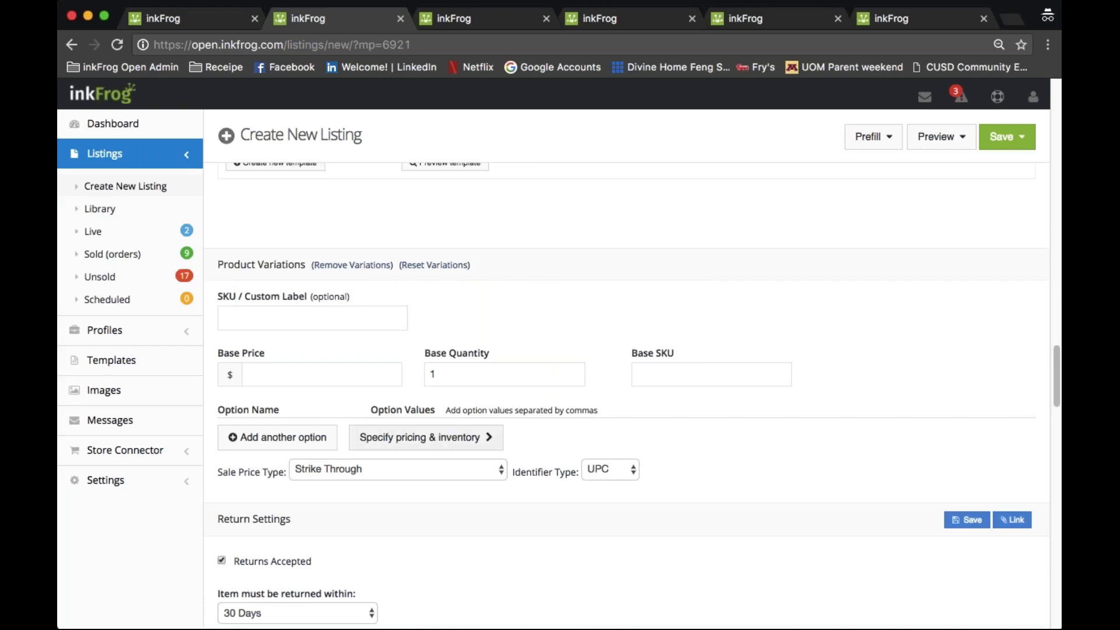
left_click(247, 374)
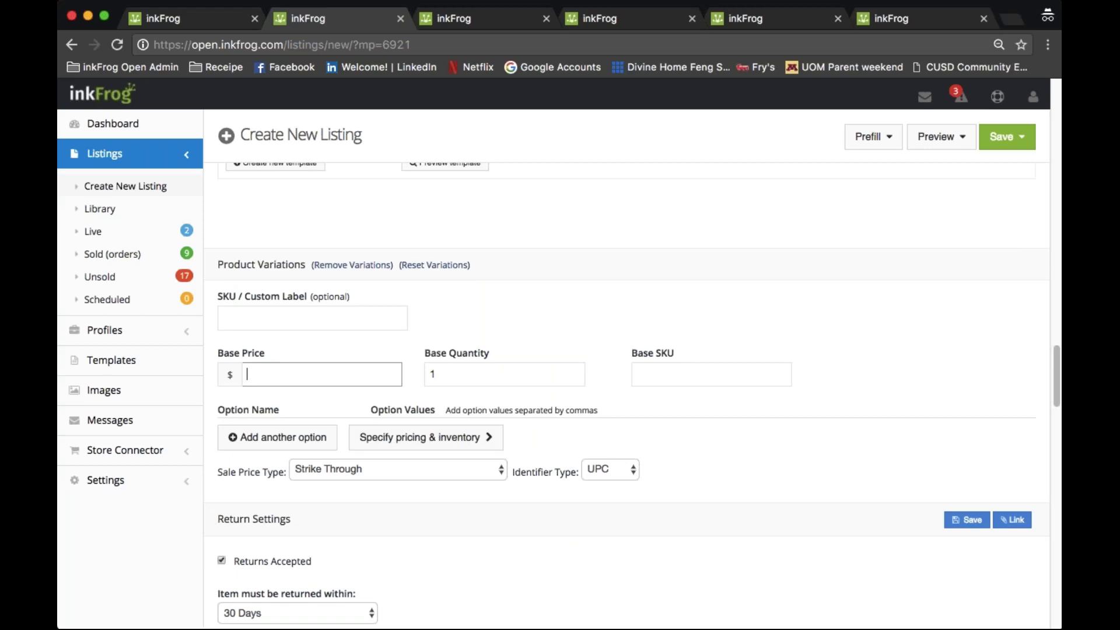
type("12")
left_click(491, 375)
type("5")
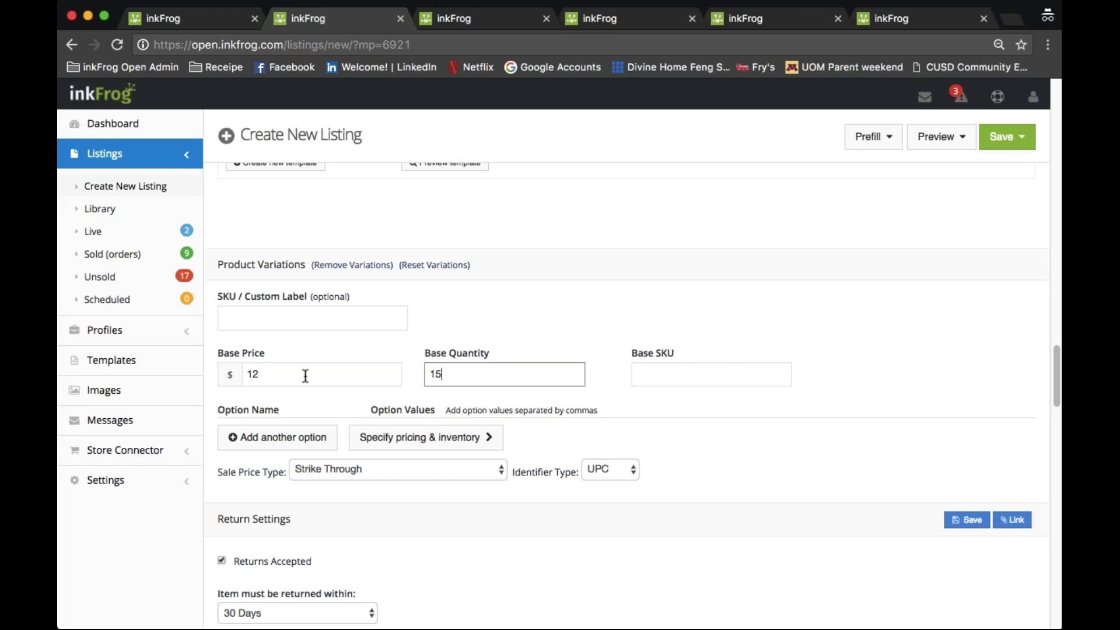
- Add a Size (Men's) variation option with the values S, M and L
left_click(397, 439)
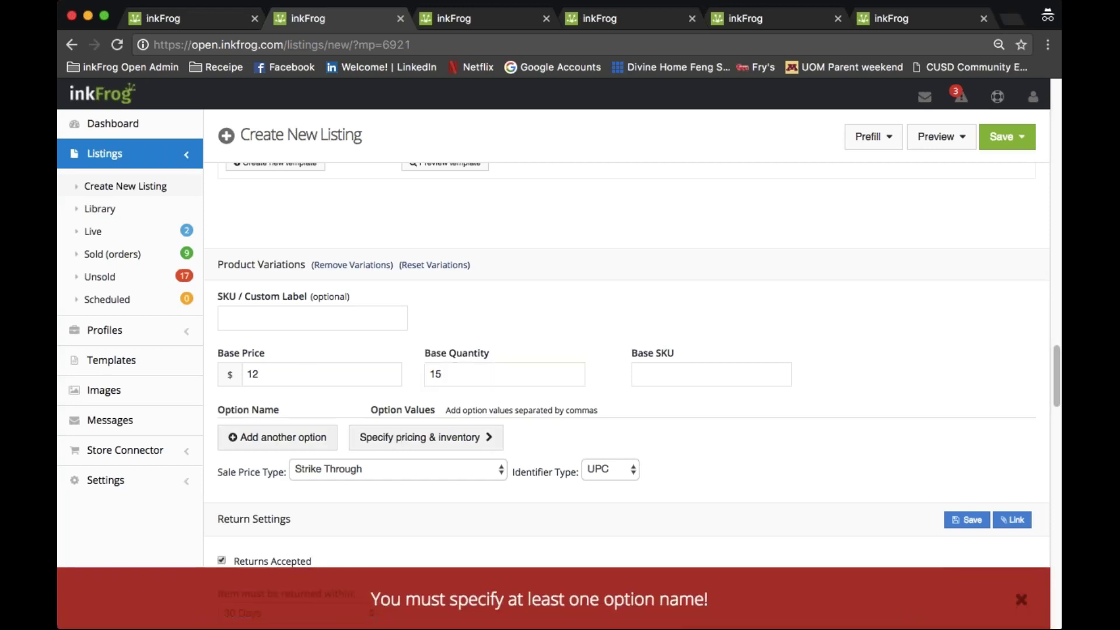
left_click(289, 439)
left_click(438, 434)
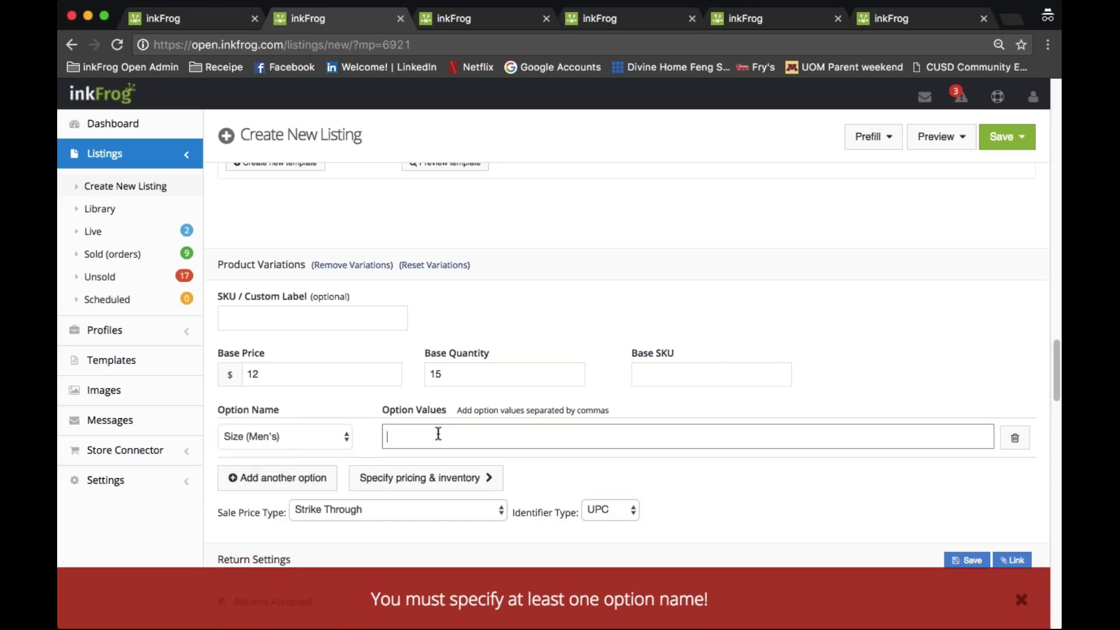
left_click(427, 480)
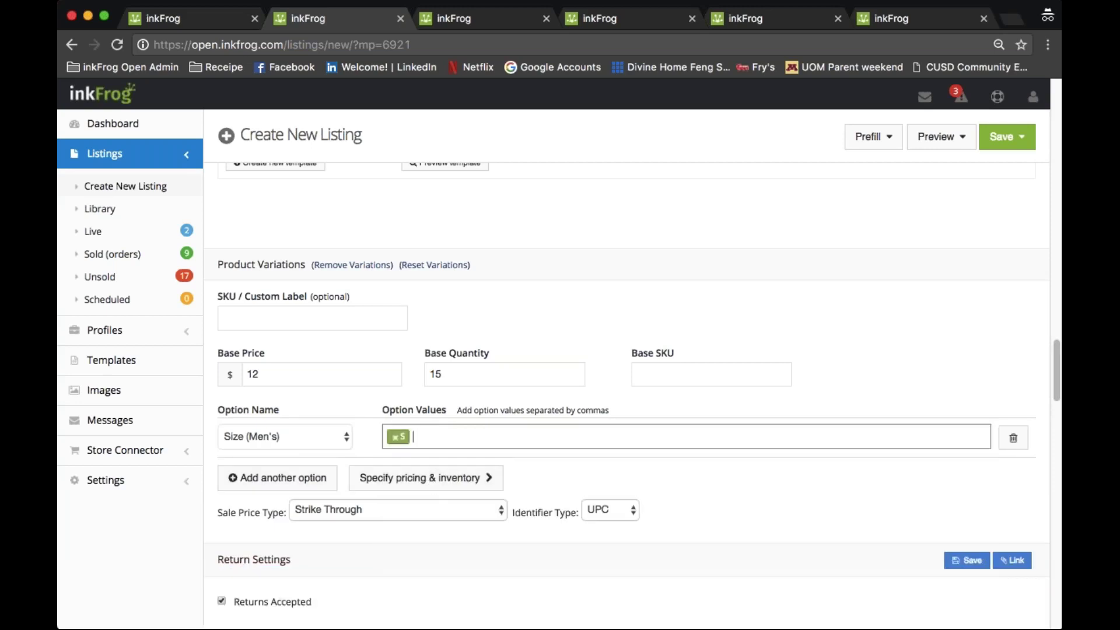
left_click(431, 438)
left_click(443, 479)
left_click(462, 439)
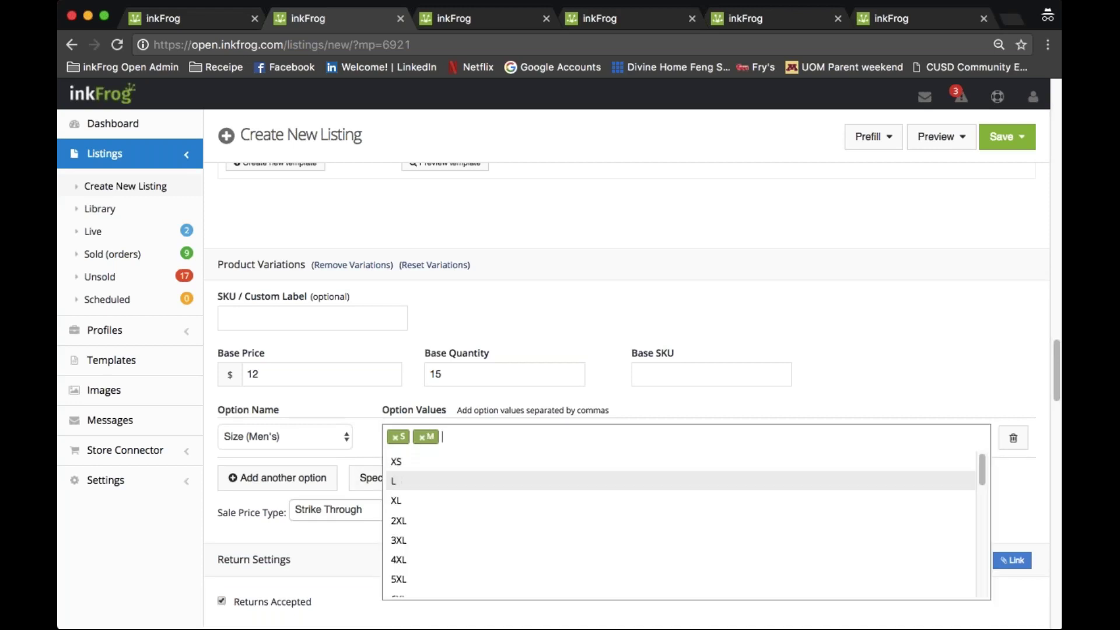
left_click(434, 481)
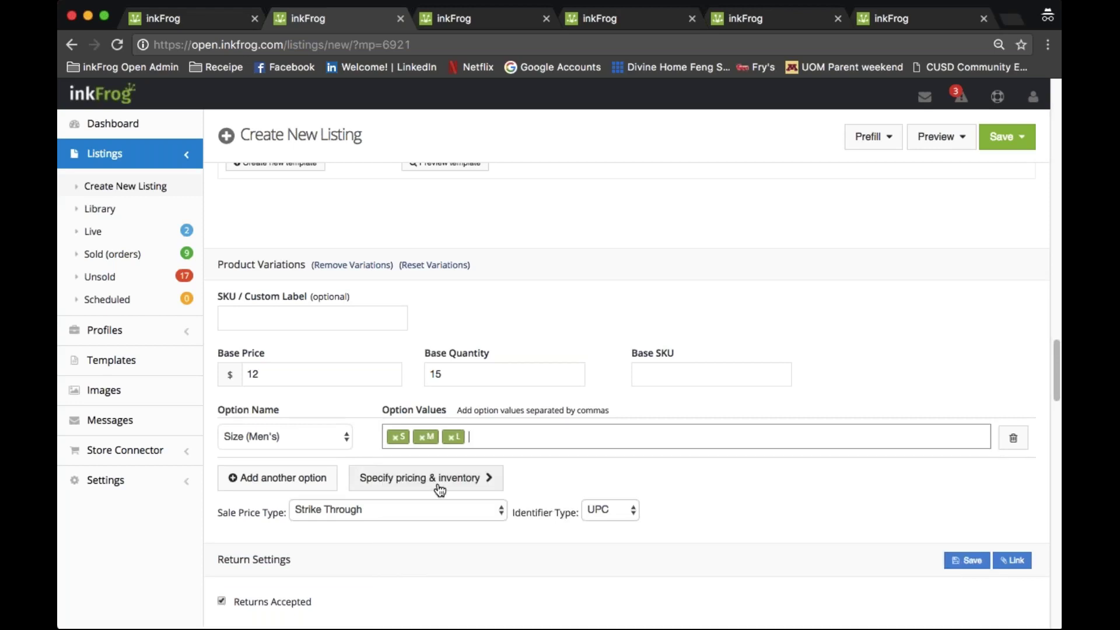
- Add a second variation option, Color, with the values Gray, Green and Red
left_click(300, 479)
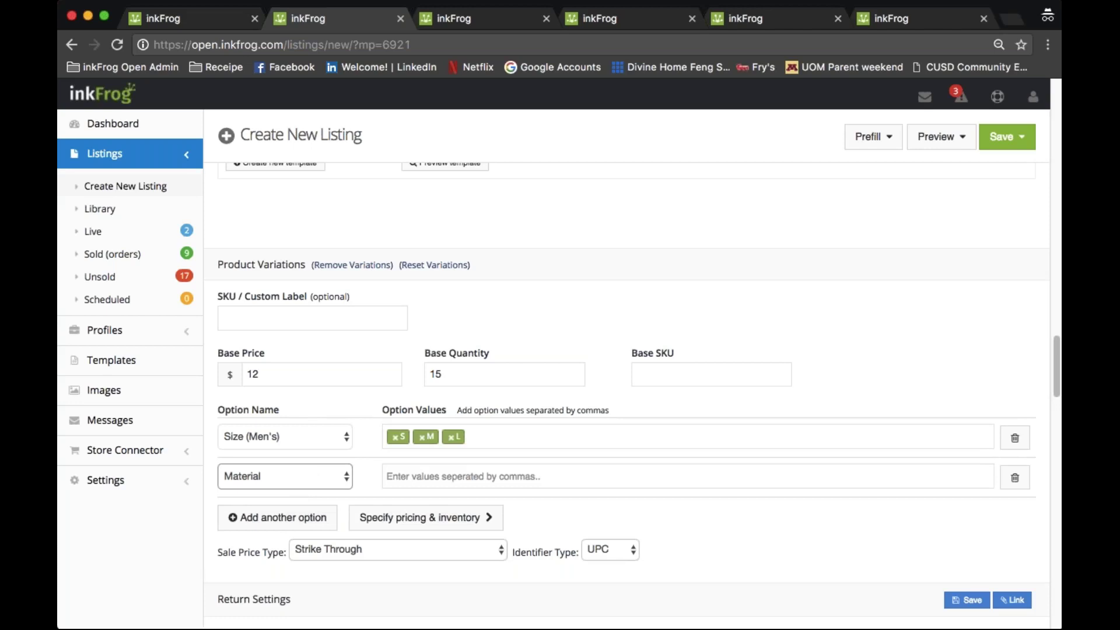
left_click(340, 478)
left_click(327, 466)
left_click(448, 476)
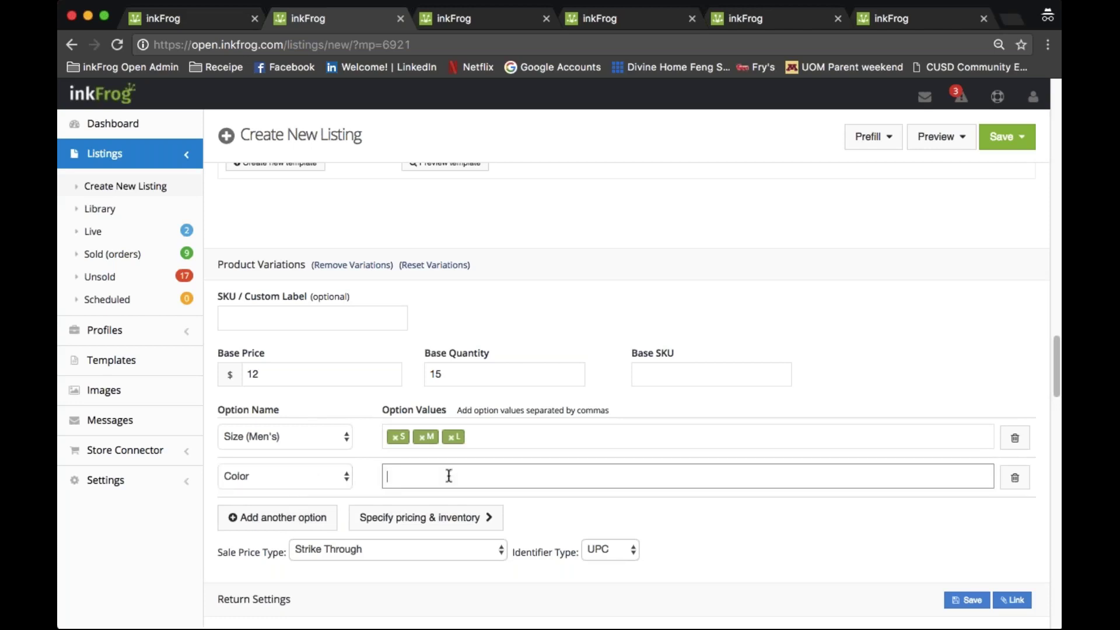
left_click(454, 419)
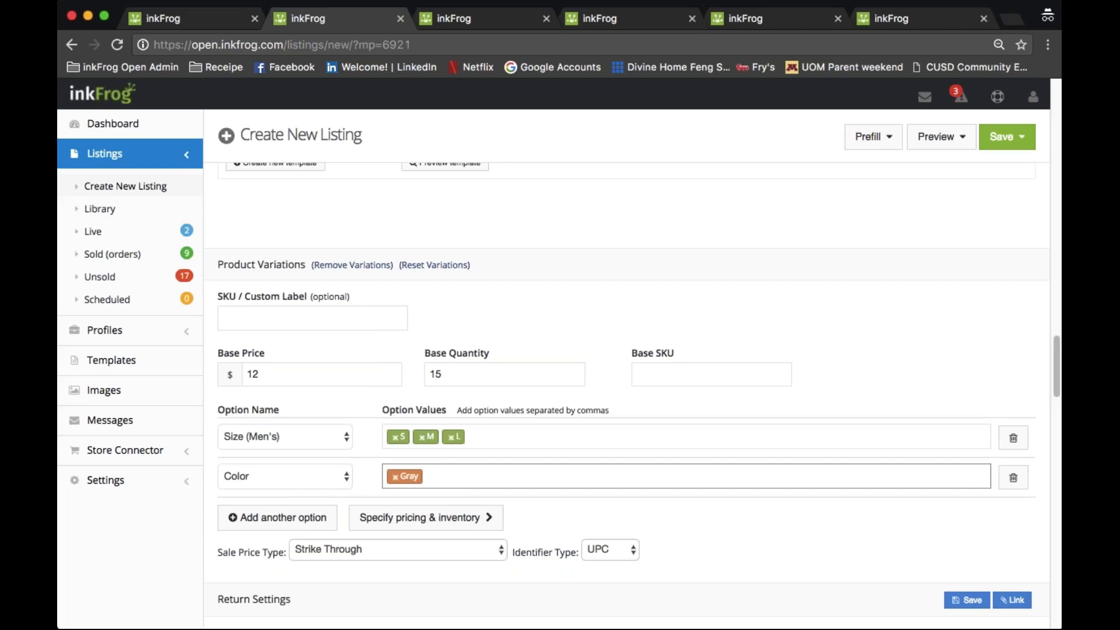
left_click(447, 474)
left_click(455, 422)
type("Red")
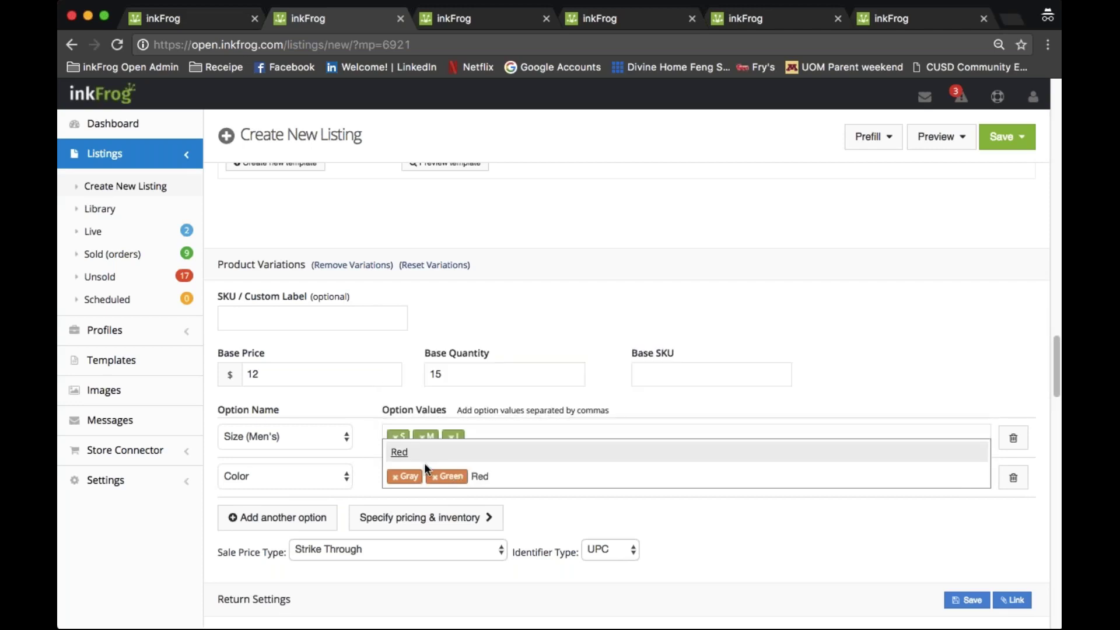
left_click(400, 453)
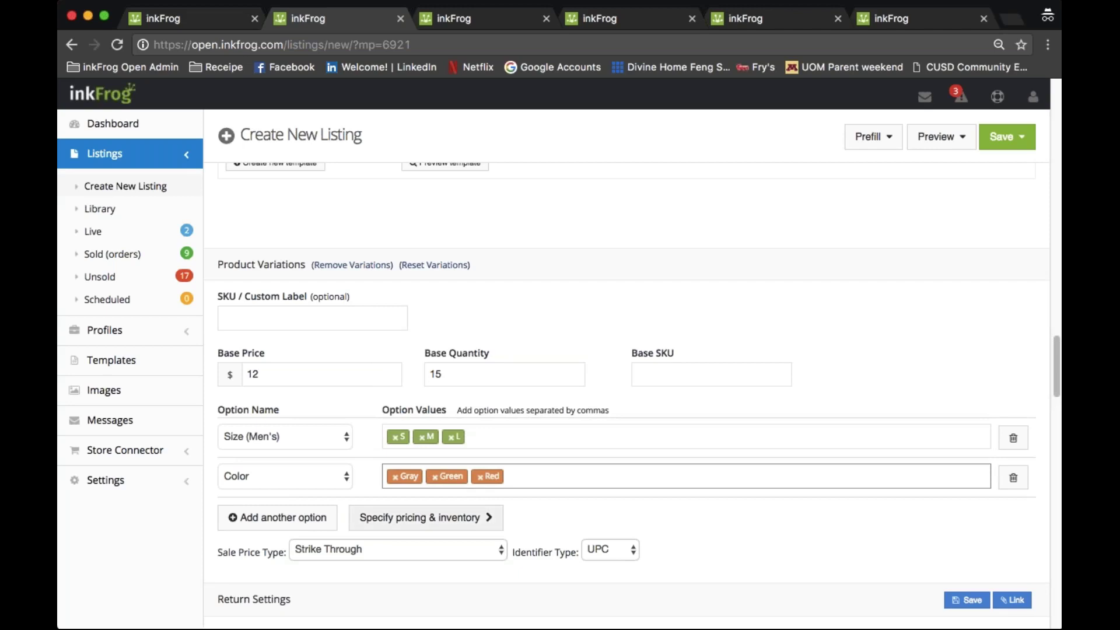
- Generate the pricing and inventory table for the variants and open the sale prices of the small gray and small red variants for editing
left_click(479, 519)
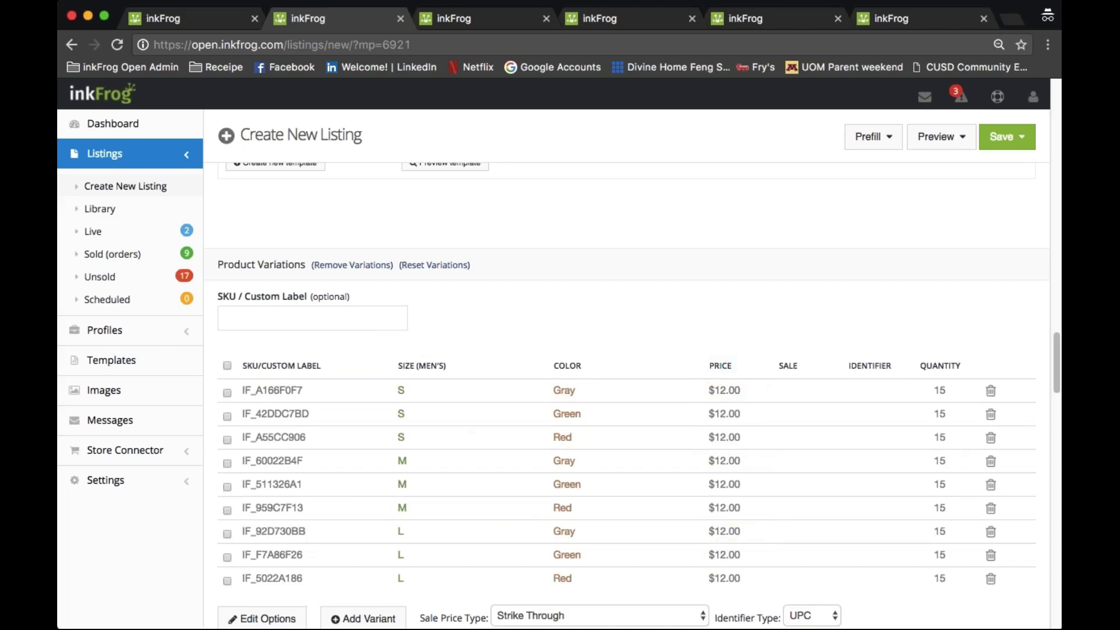
scroll(944, 533, "down", 1)
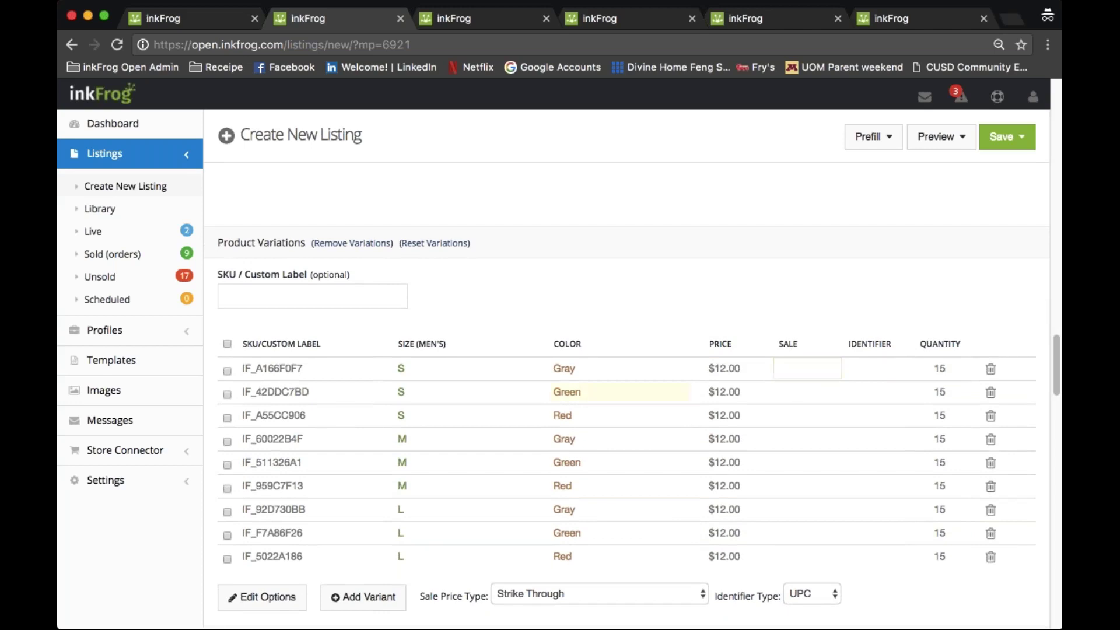
left_click(810, 369)
left_click(804, 417)
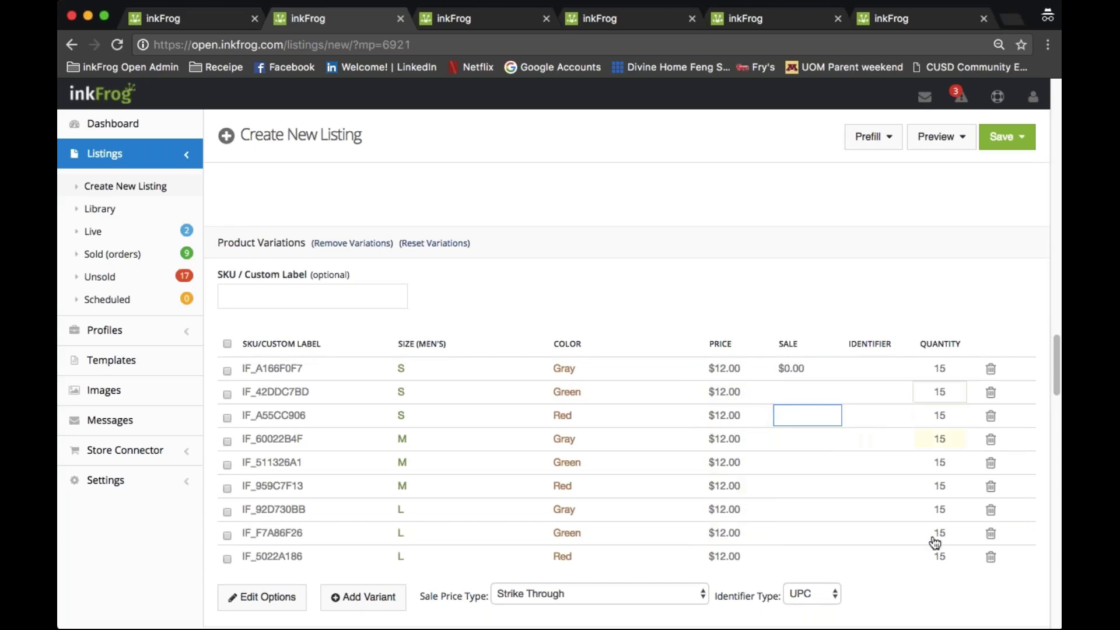
- Check the quantities in the variant table and review the listing's return settings
scroll(941, 461, "down", 2)
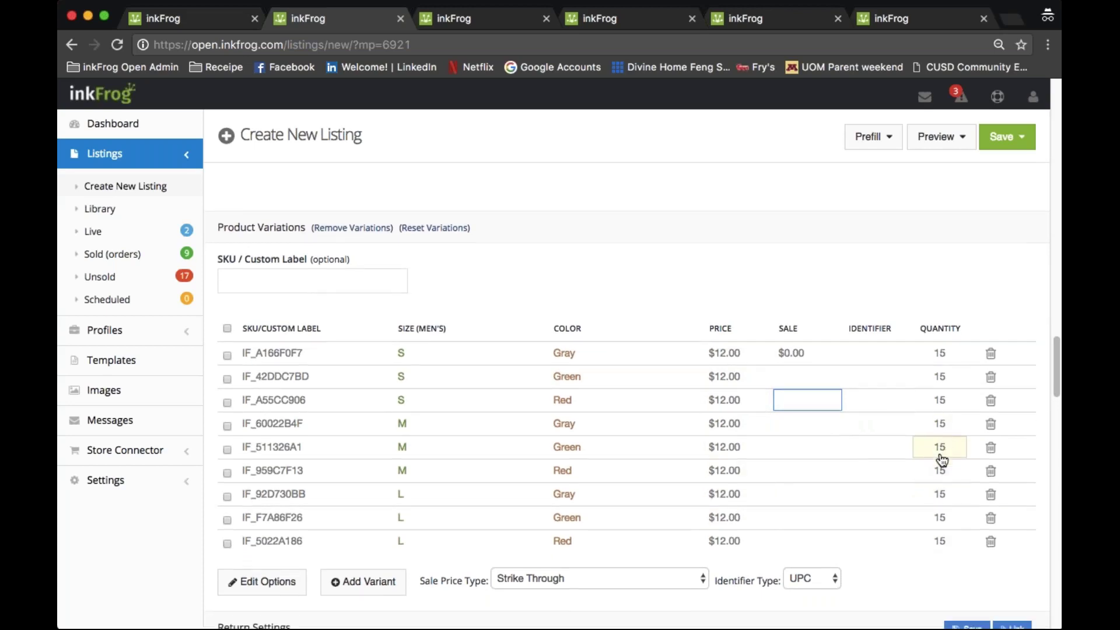
scroll(941, 461, "down", 4)
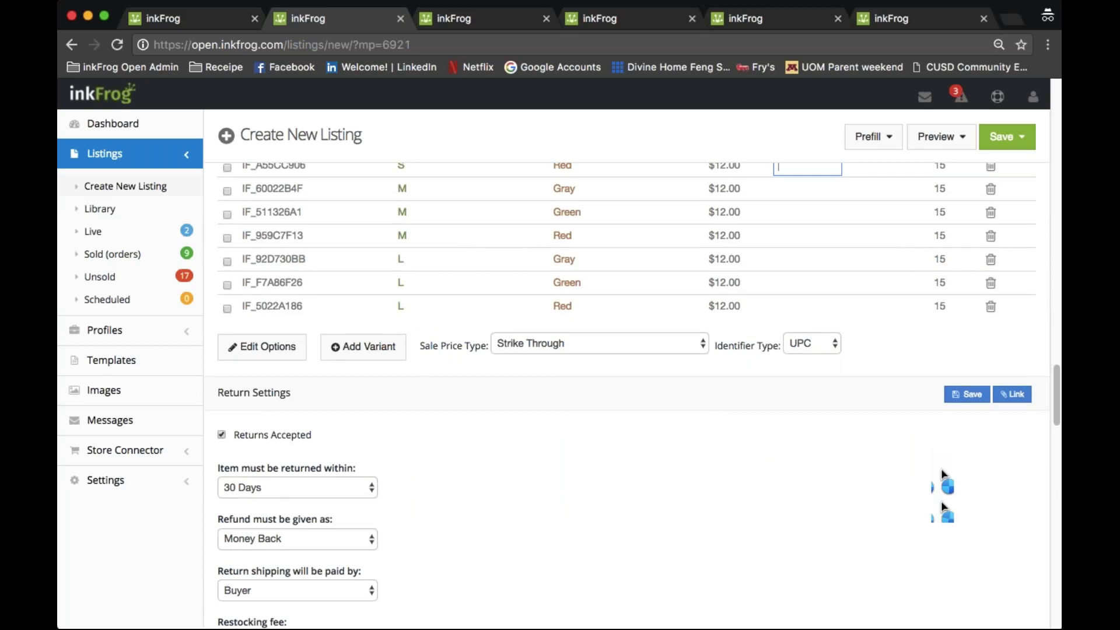
scroll(940, 468, "up", 3)
scroll(940, 460, "down", 10)
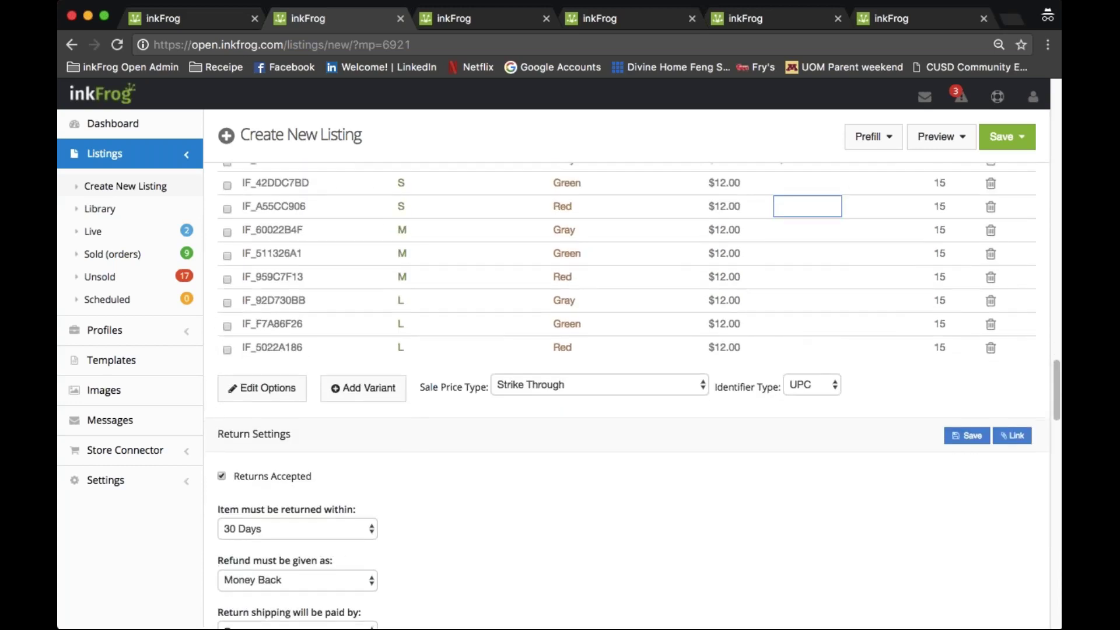
scroll(627, 393, "down", 2)
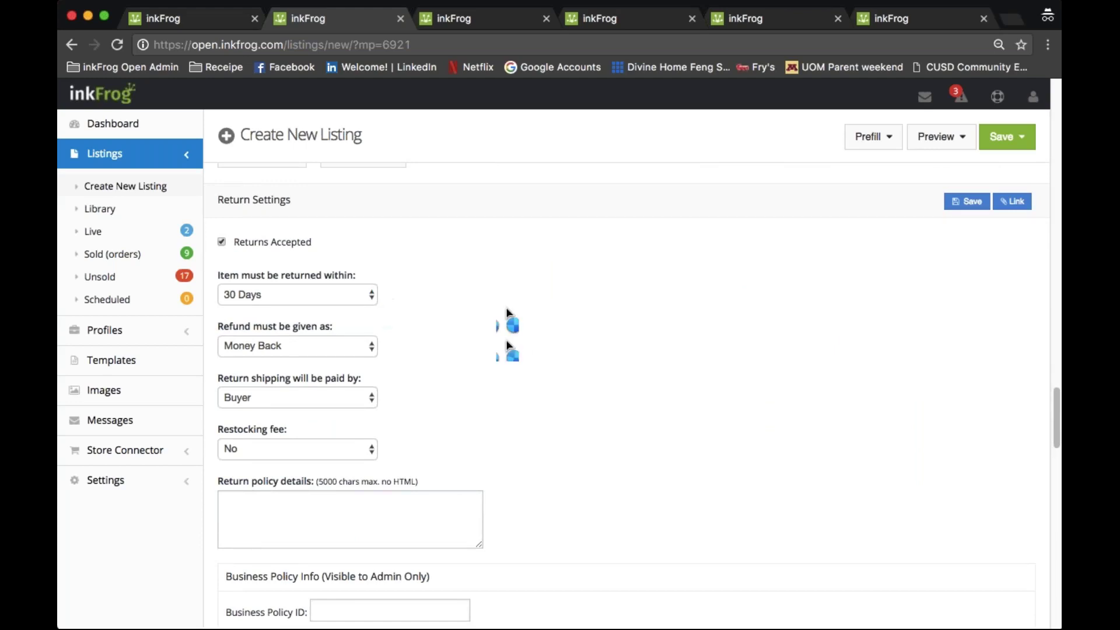
scroll(466, 315, "down", 1)
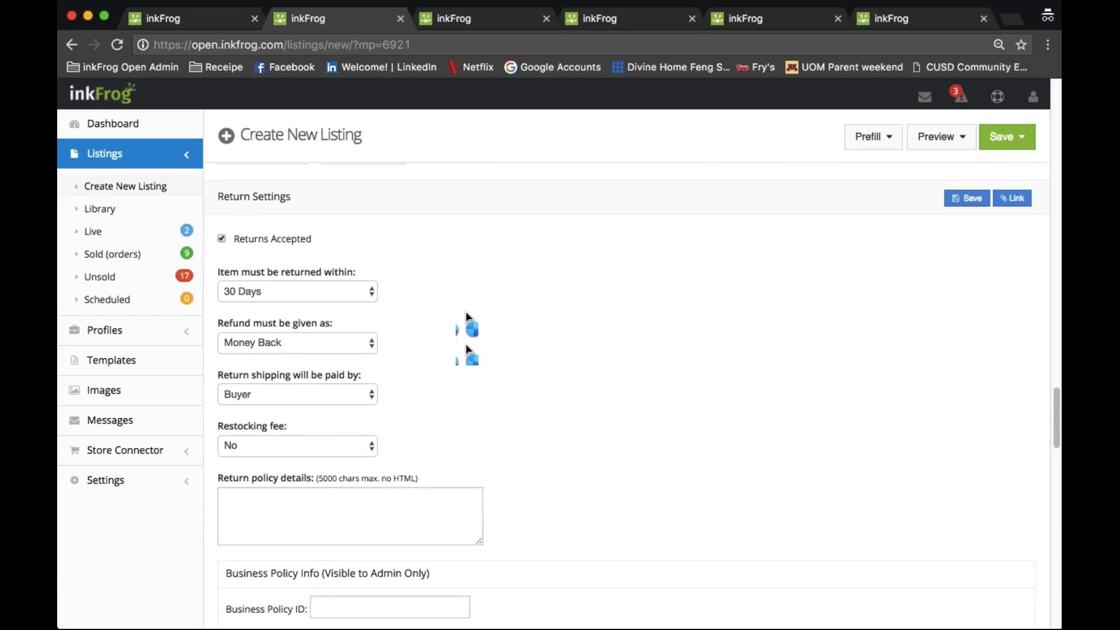
scroll(496, 361, "down", 3)
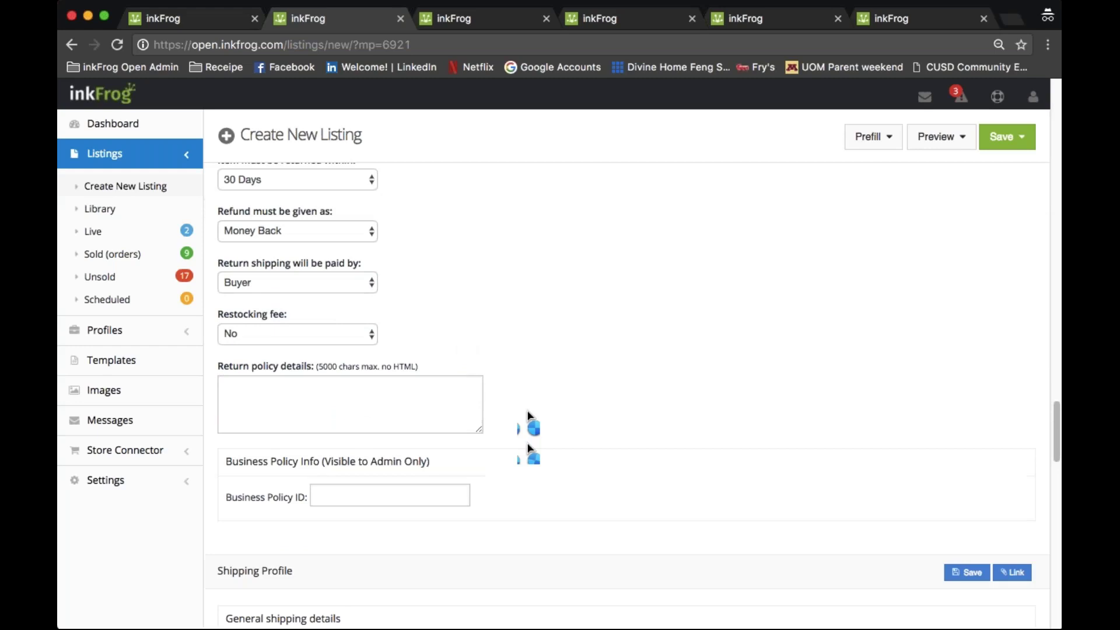
scroll(593, 409, "down", 2)
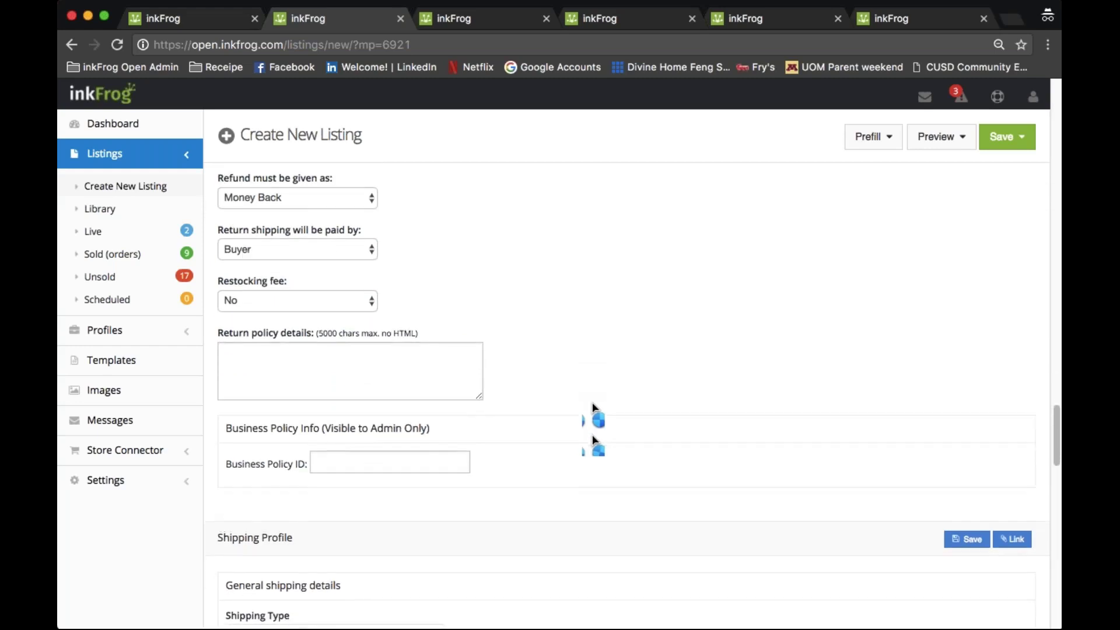
- Review the shipping profile, domestic shipping services, package details, payment profile and buyer requirements of the listing
scroll(593, 408, "down", 8)
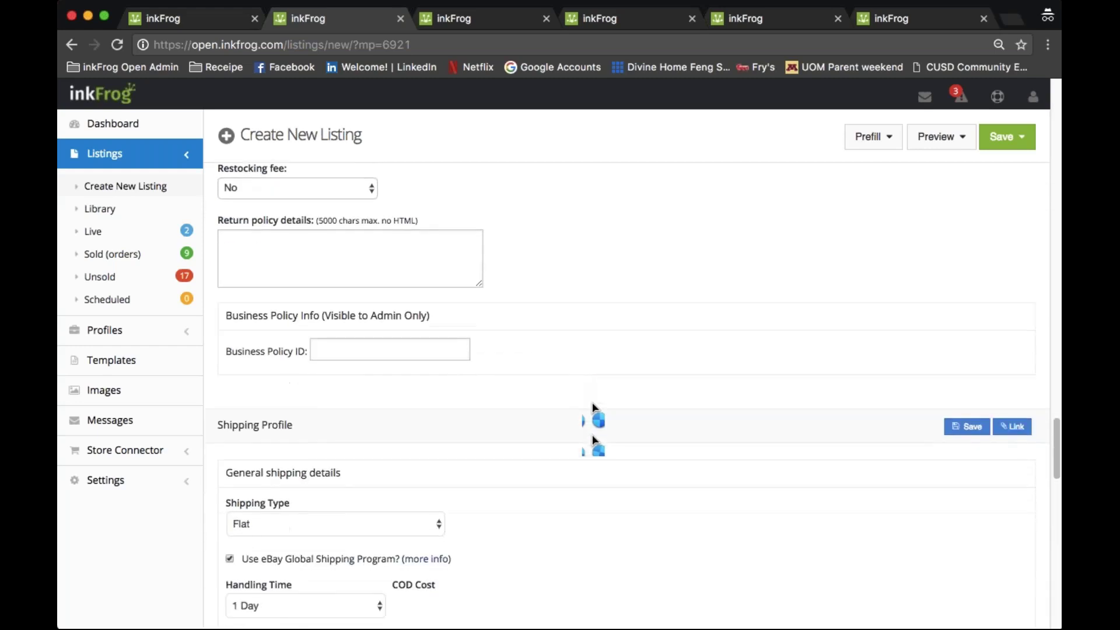
scroll(592, 408, "down", 5)
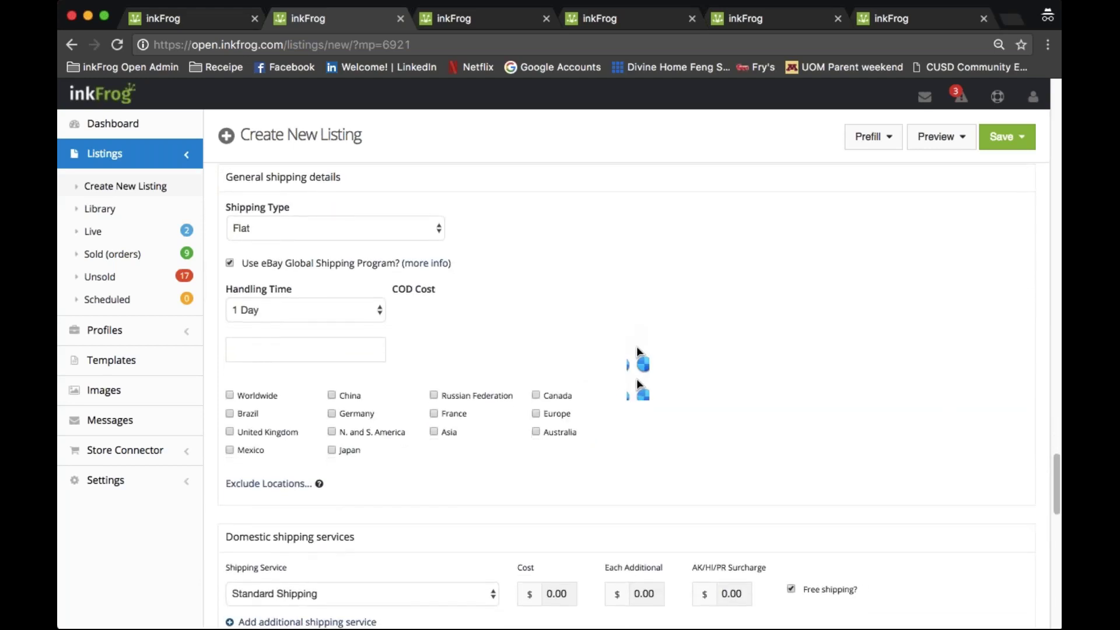
scroll(635, 345, "down", 1)
scroll(635, 345, "down", 2)
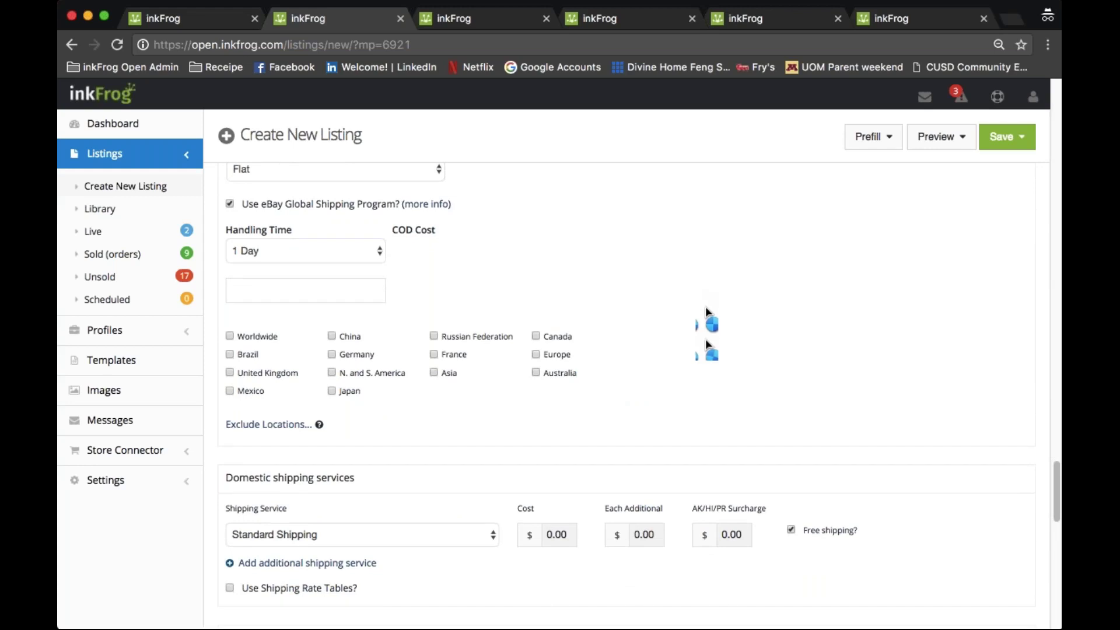
scroll(705, 306, "down", 2)
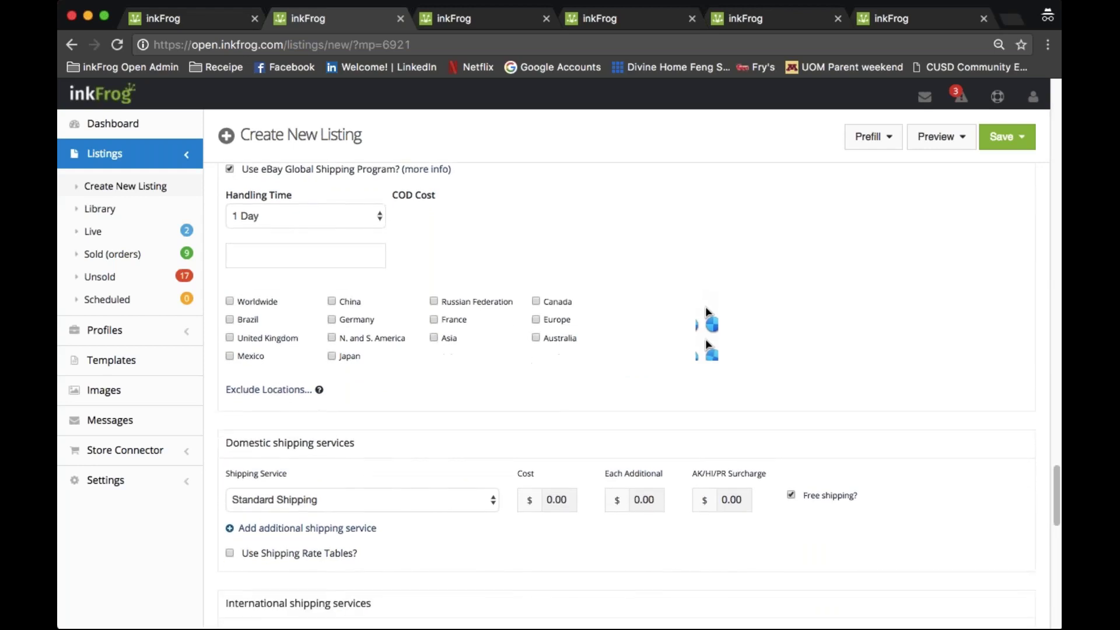
scroll(705, 306, "down", 4)
scroll(706, 309, "down", 10)
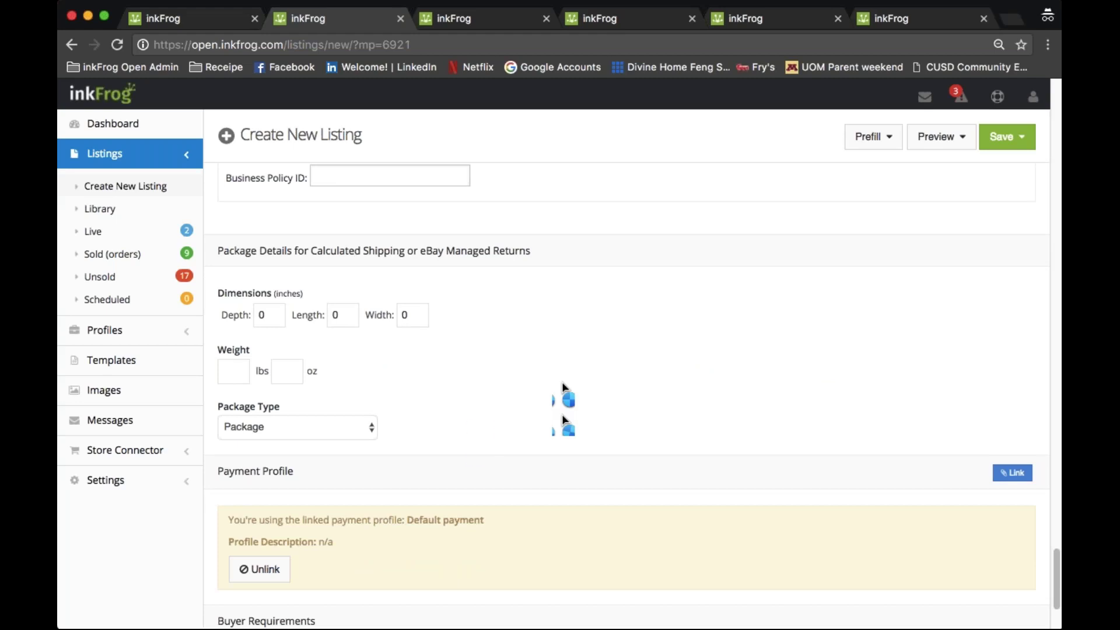
scroll(478, 414, "down", 1)
scroll(396, 417, "down", 3)
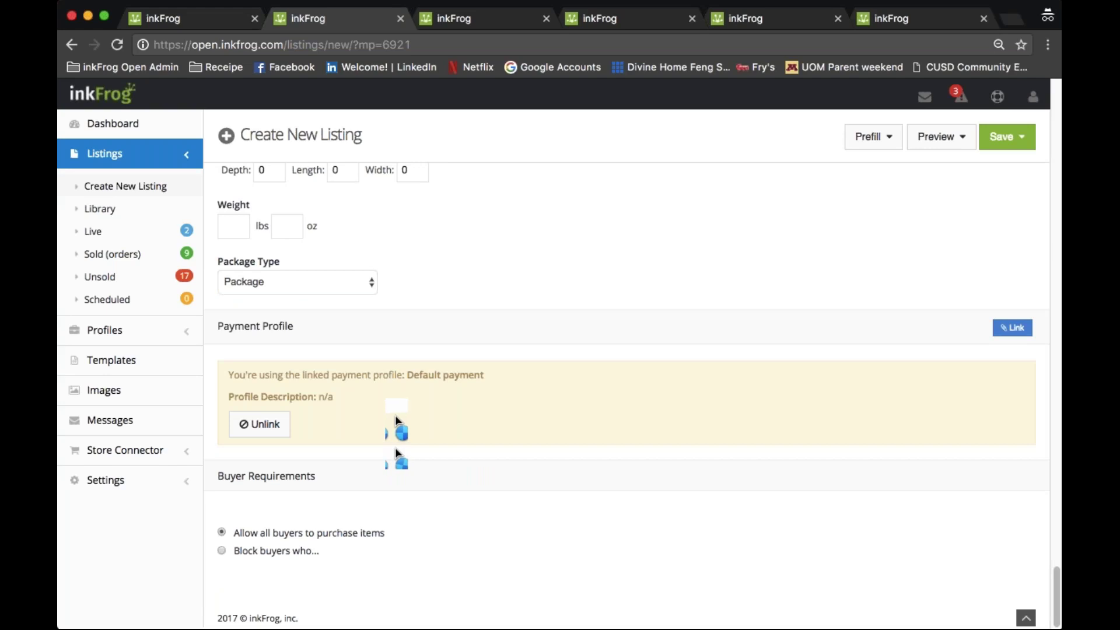
- Unlink the Default payment profile from the listing and look through its payment, tax and instruction fields
left_click(173, 339)
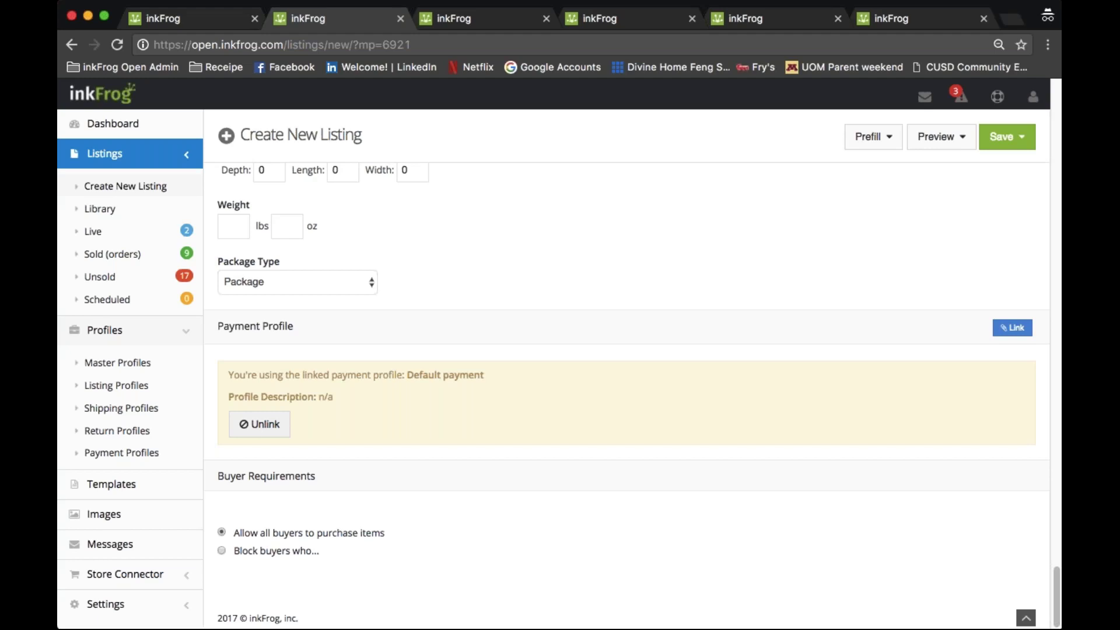
left_click(250, 425)
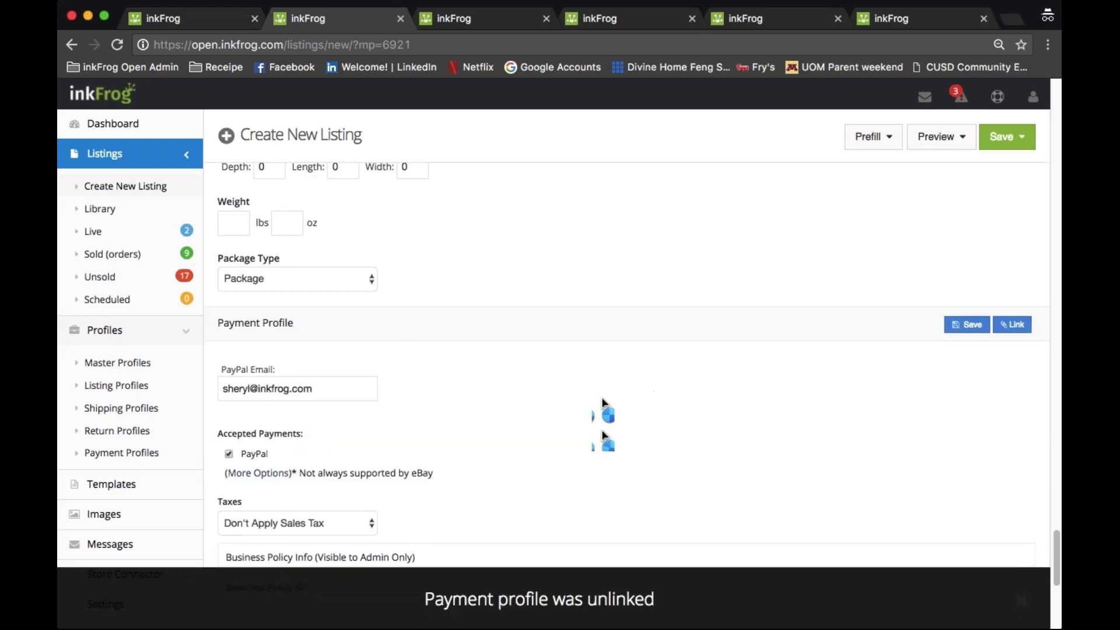
scroll(603, 403, "down", 3)
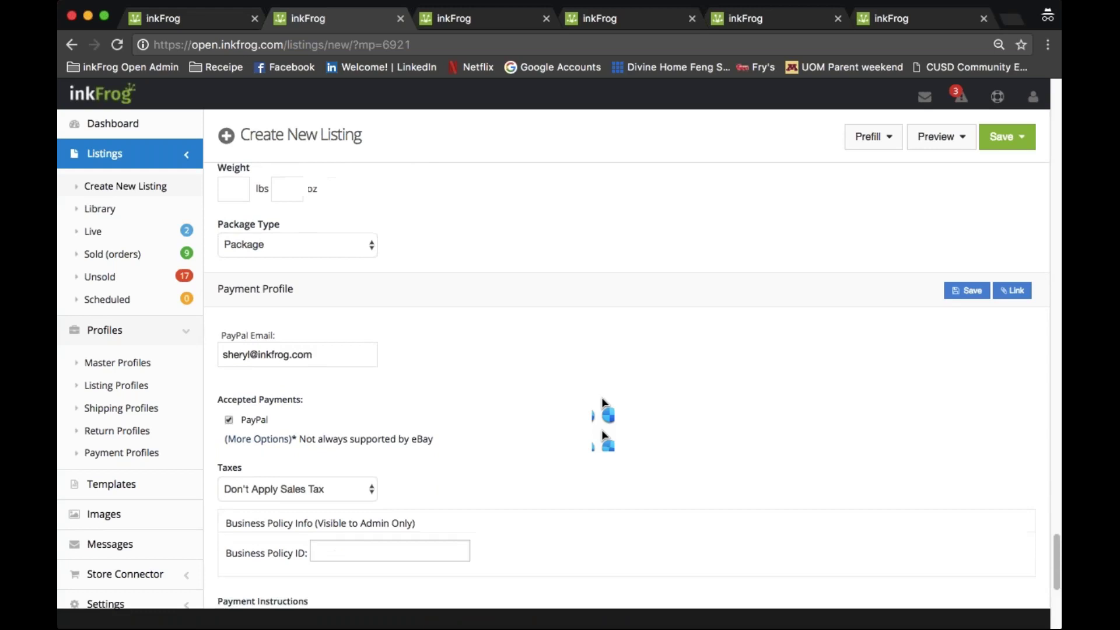
scroll(602, 402, "down", 5)
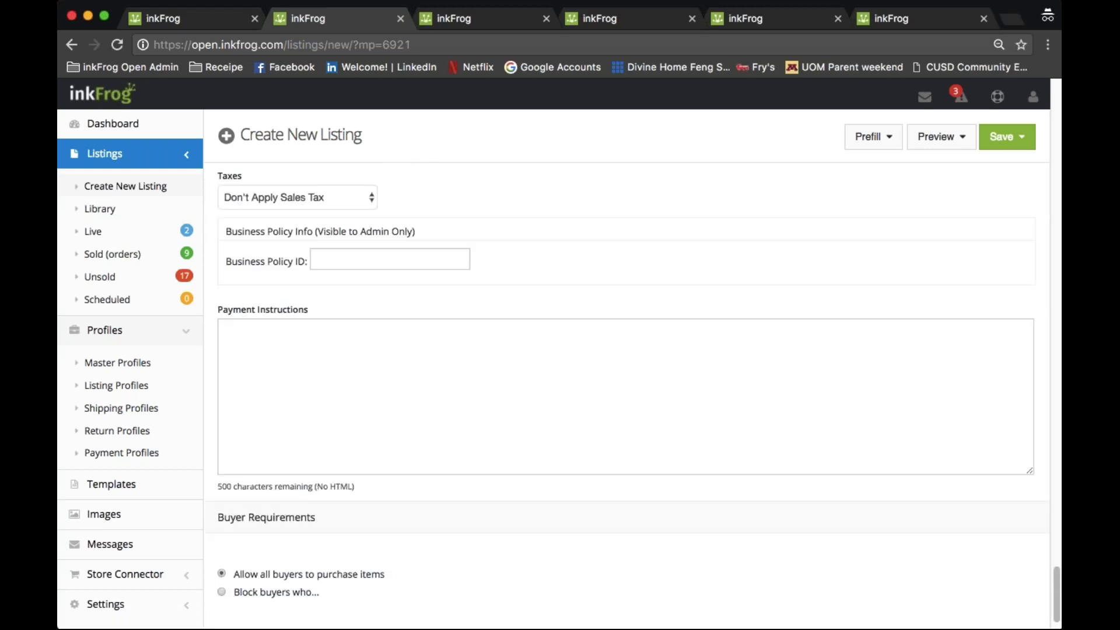
- Save the finished Men's T-Shirt listing to the library without launching it
scroll(602, 403, "up", 20)
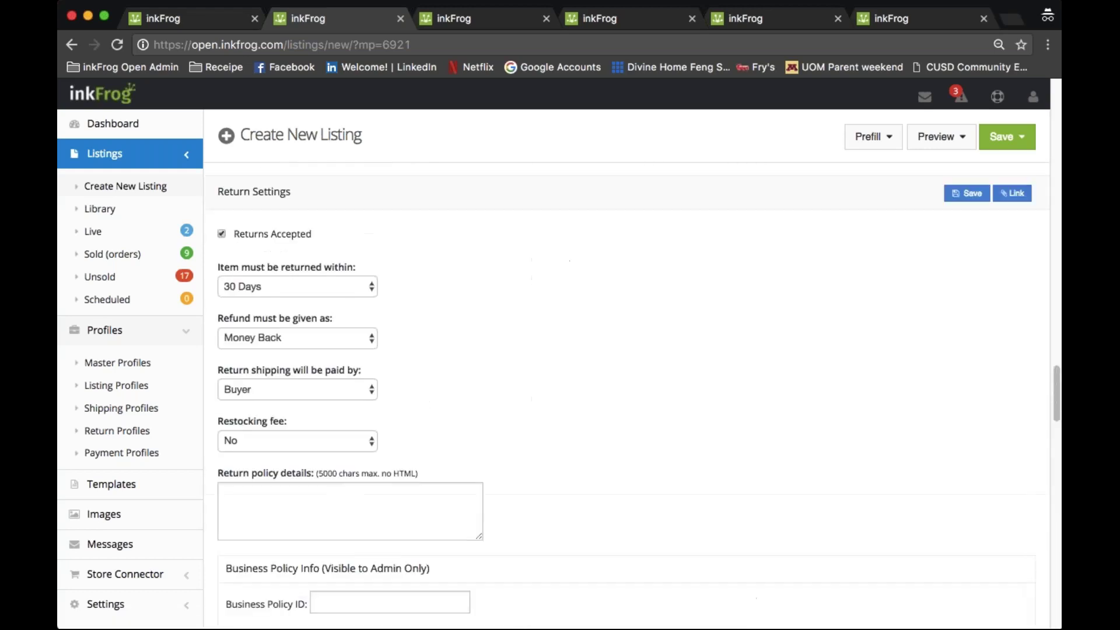
scroll(602, 403, "up", 20)
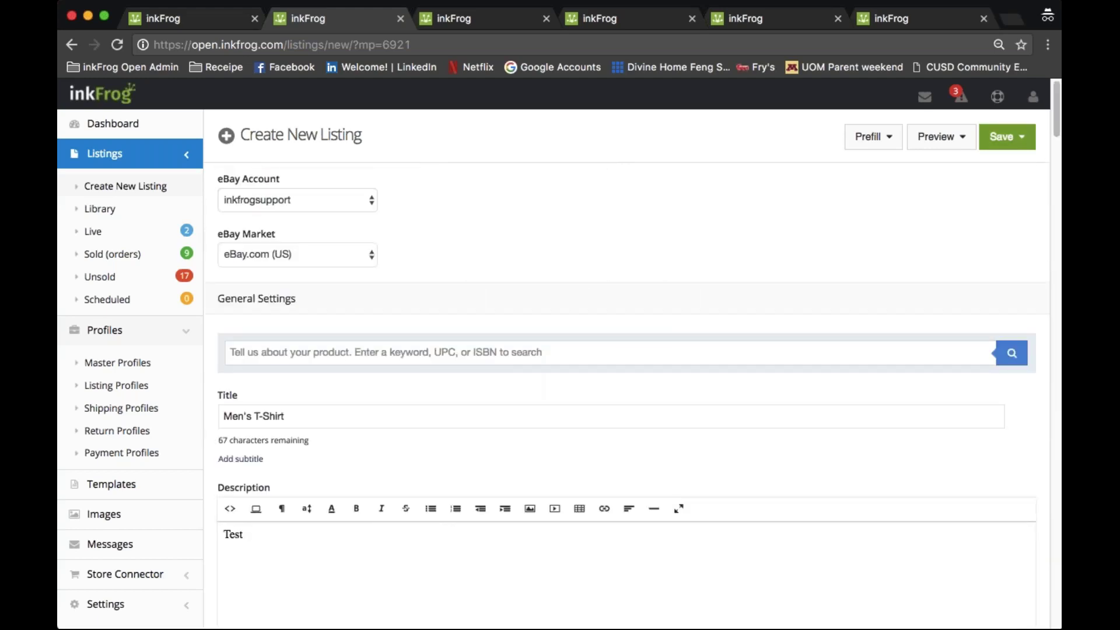
left_click(1021, 143)
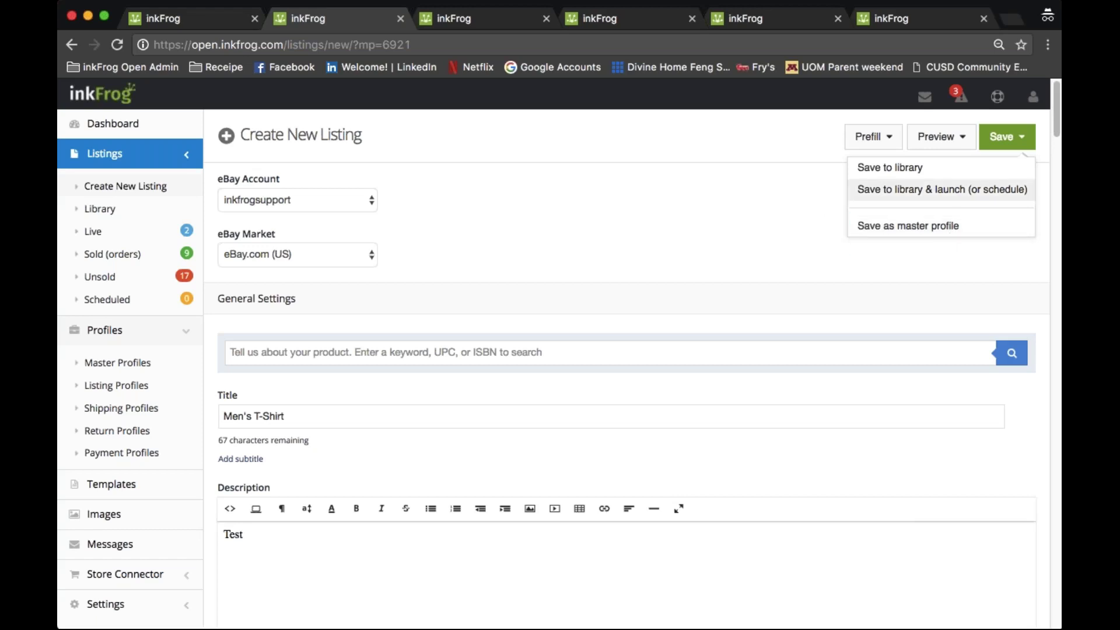
left_click(872, 175)
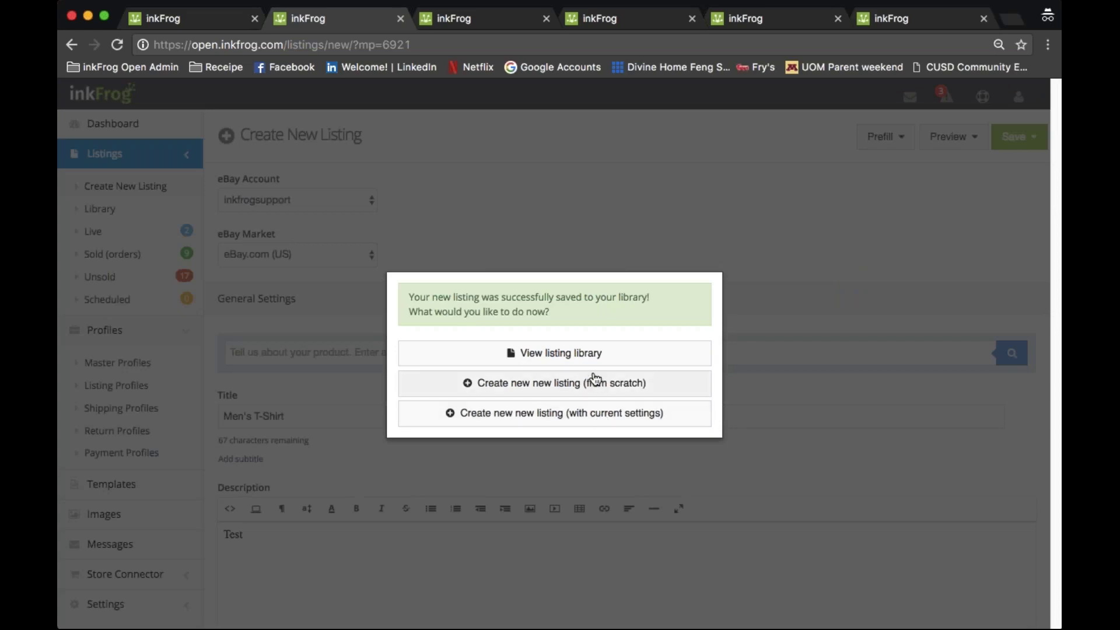
- View the listing library, open the newly saved Men's T-Shirt listing with 9 variants, and show the available profile types
left_click(584, 358)
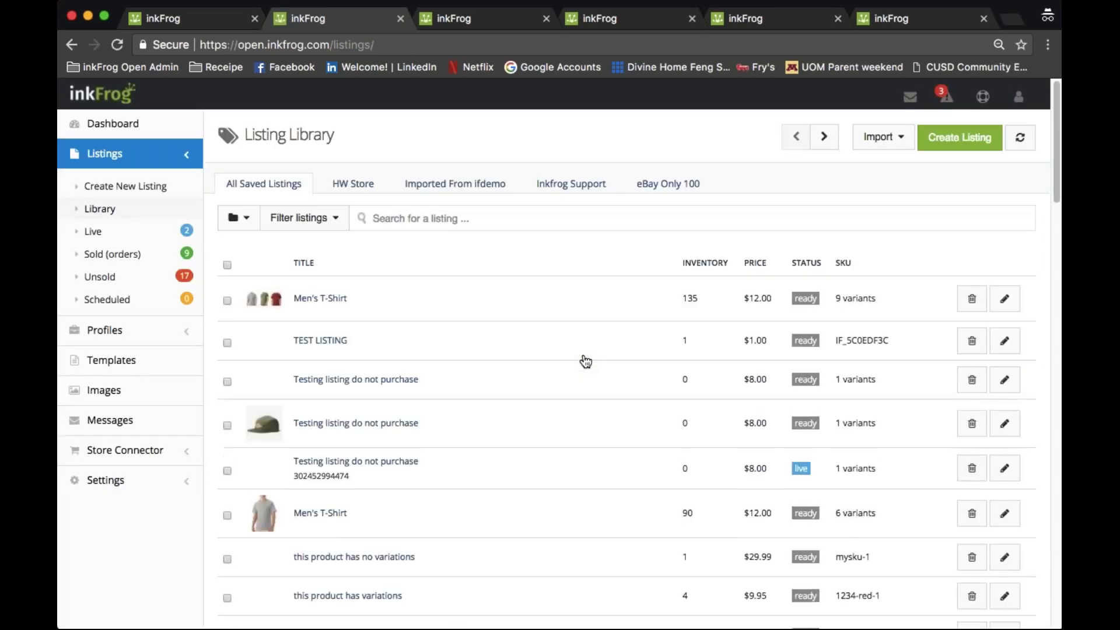
left_click(323, 302)
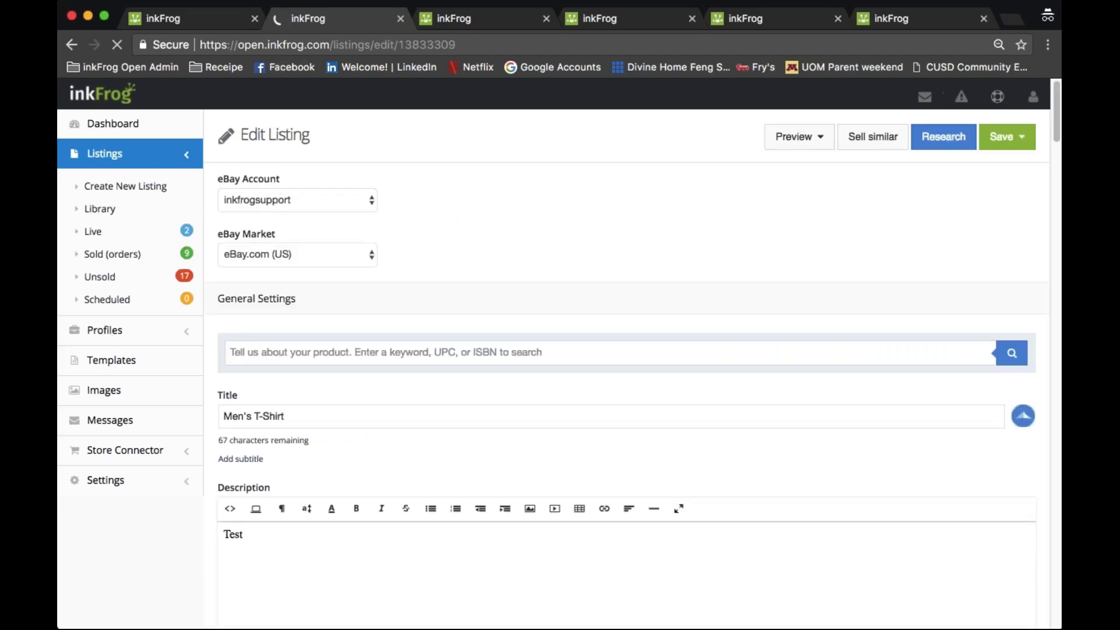
left_click(109, 332)
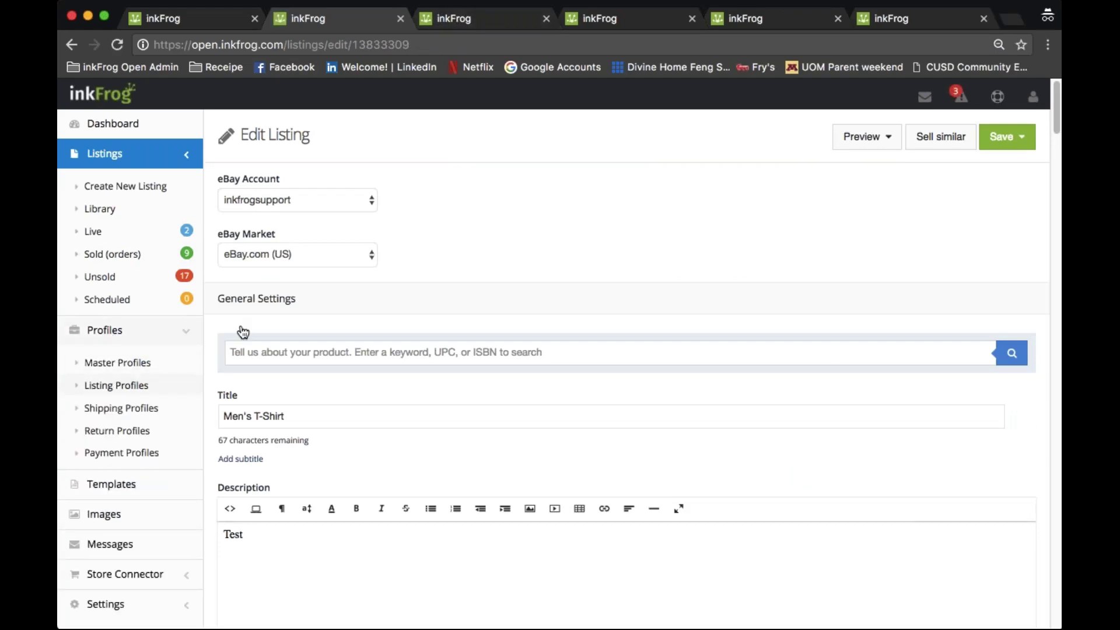
- Switch to the browser page with the listing profiles, then open the Men's T-Shirt listing profile and look through its settings
left_click(481, 18)
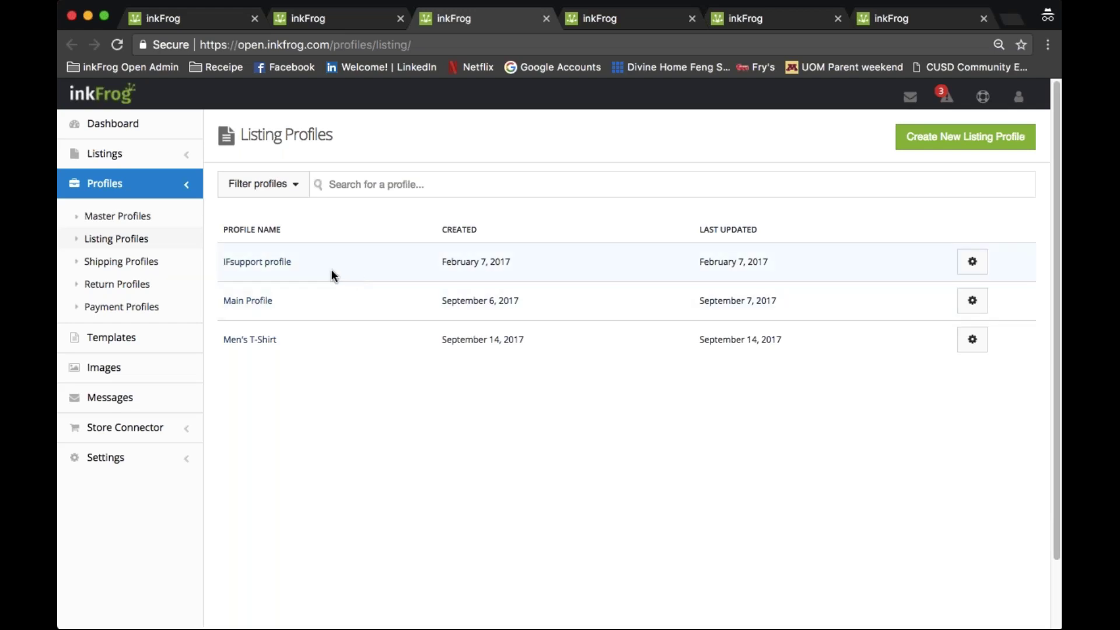
left_click(272, 344)
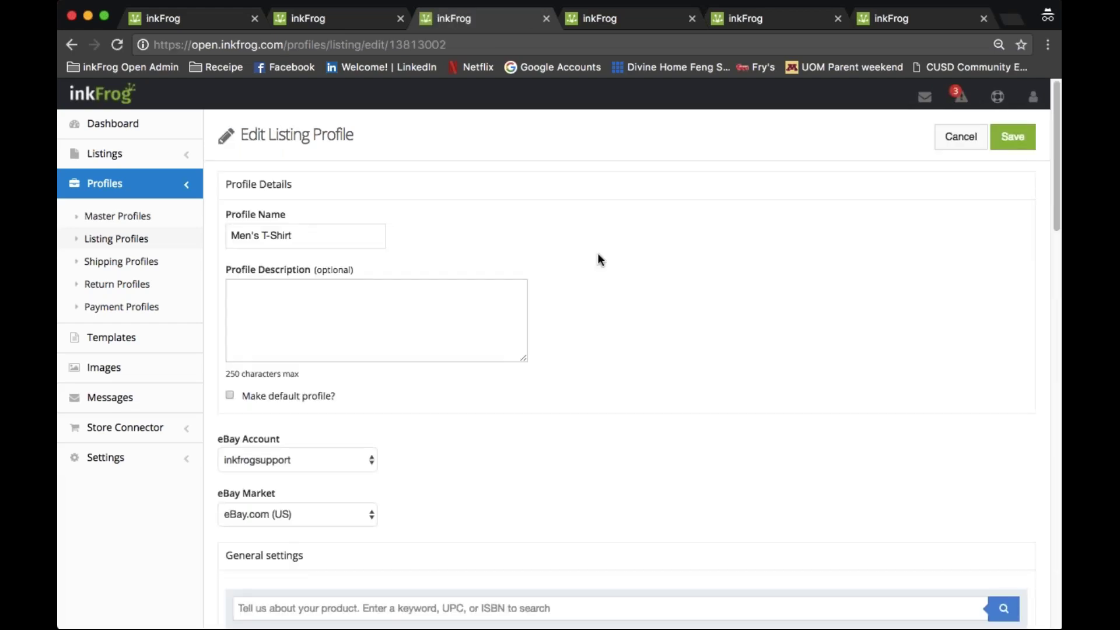
scroll(597, 257, "down", 5)
scroll(638, 389, "up", 5)
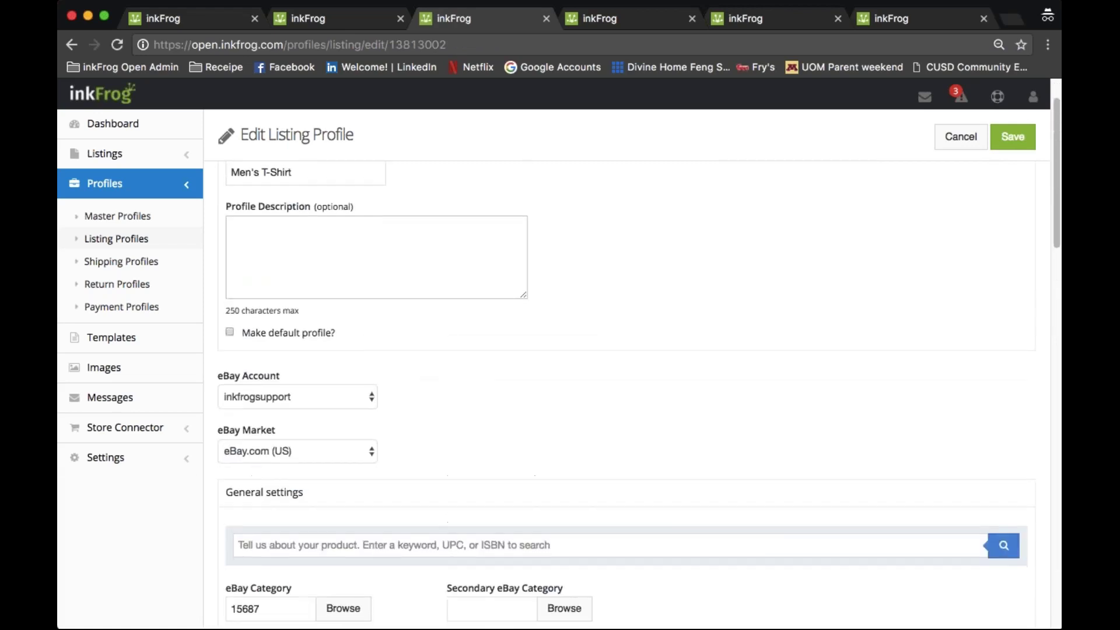
- Look through the Men's T-Shirt listing profile's category, format, product variations, item specifics, item location and template settings
scroll(596, 311, "down", 5)
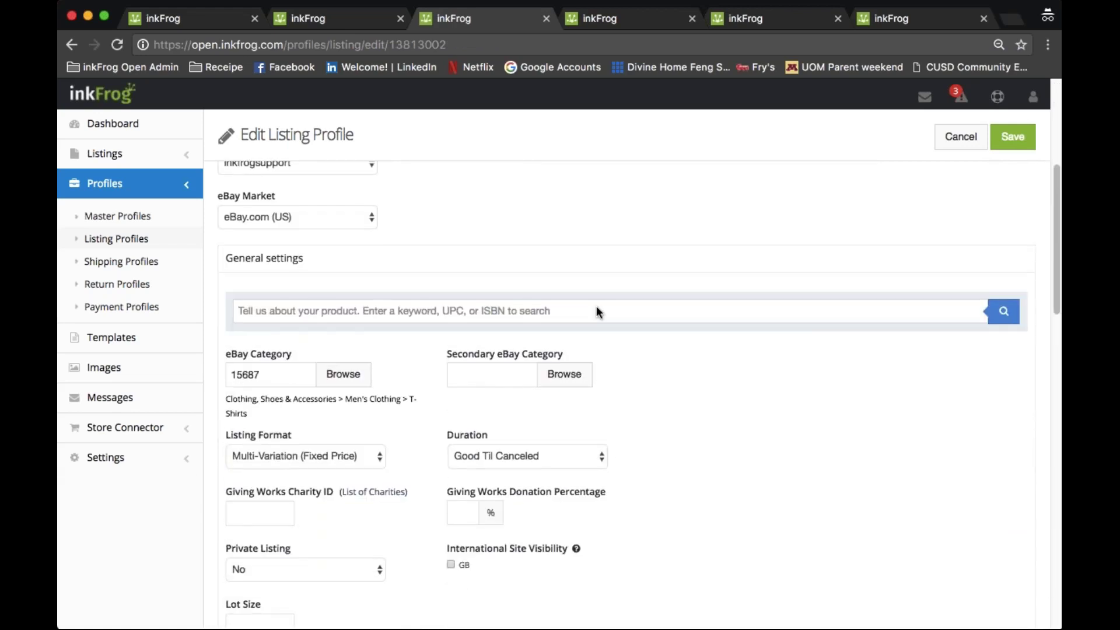
scroll(624, 332, "down", 6)
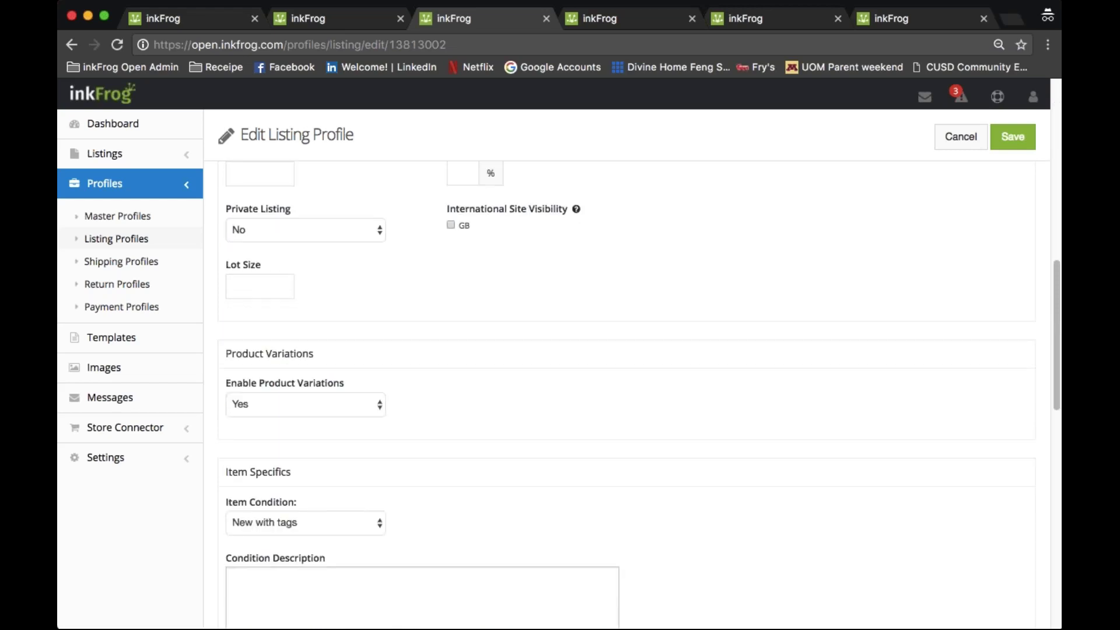
scroll(679, 344, "down", 5)
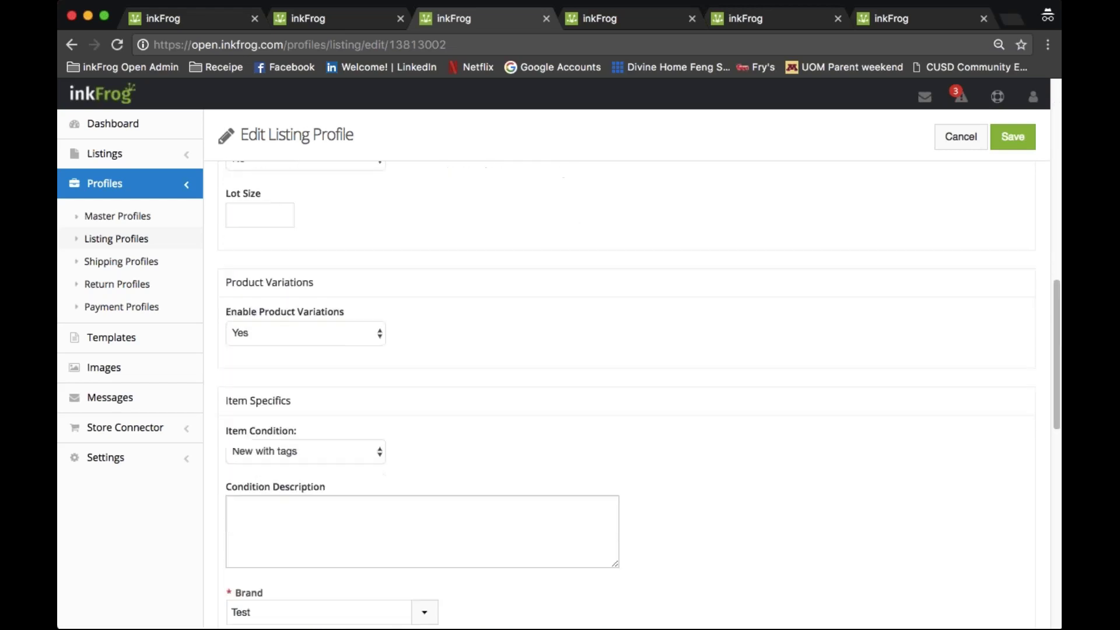
scroll(679, 344, "down", 1)
scroll(679, 344, "down", 7)
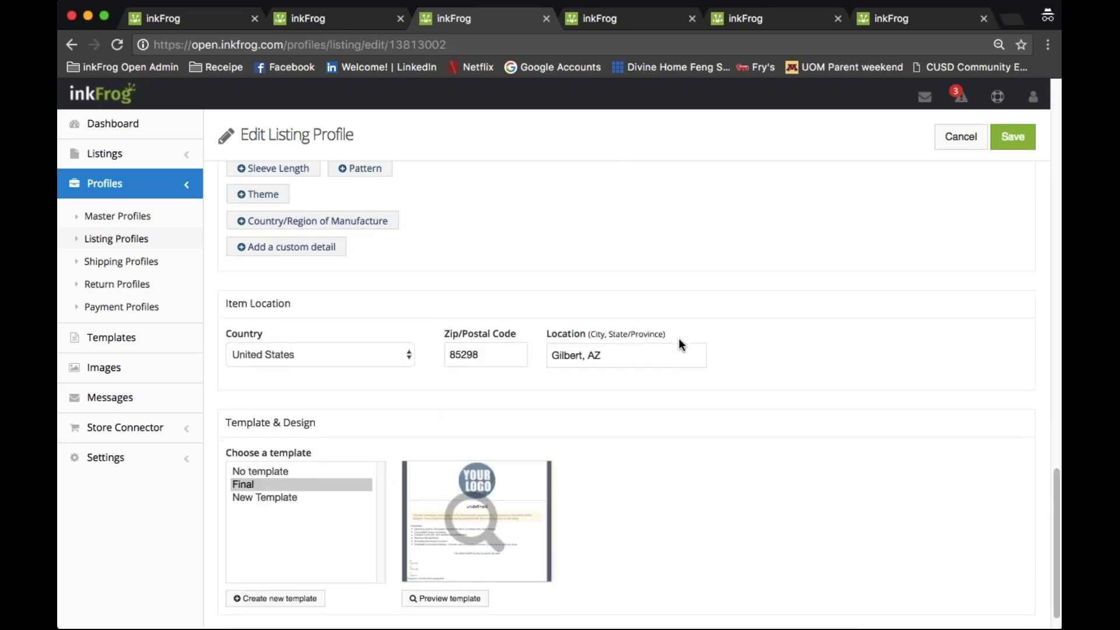
scroll(679, 344, "down", 1)
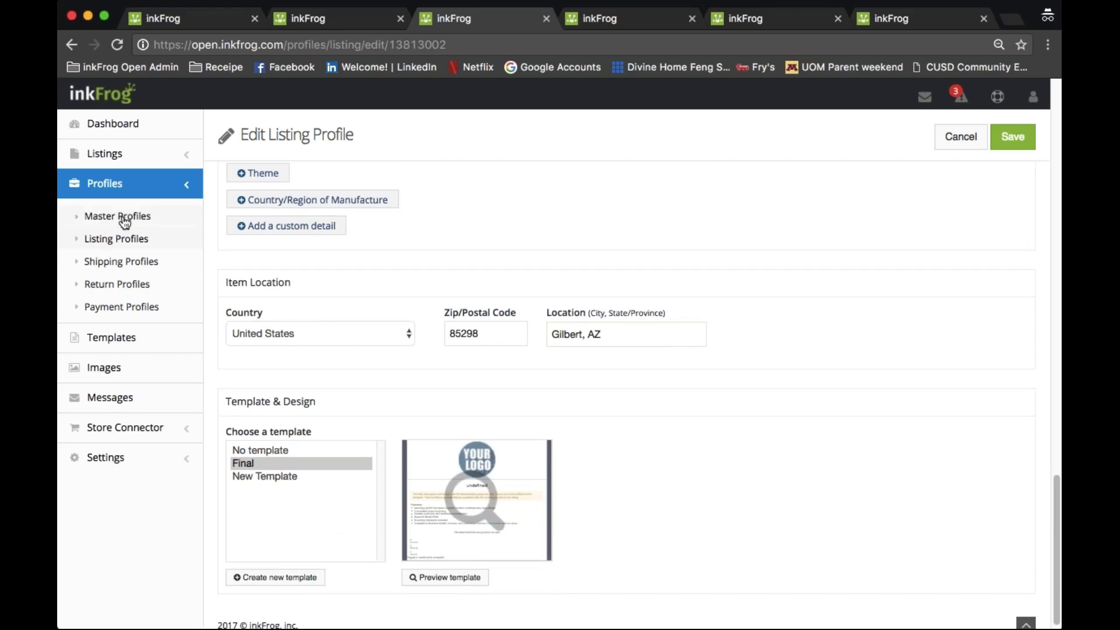
- In the listing library, bulk-assign the Men's T-Shirt listing profile to the Men's T-Shirt listing with 9 variants
left_click(294, 23)
left_click(99, 208)
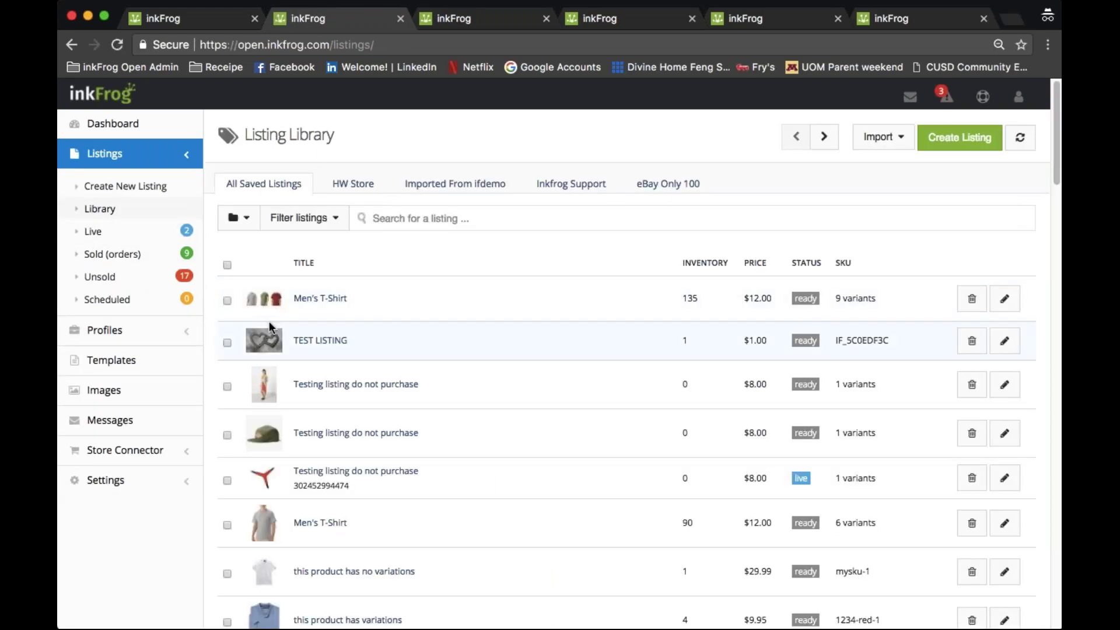
left_click(226, 300)
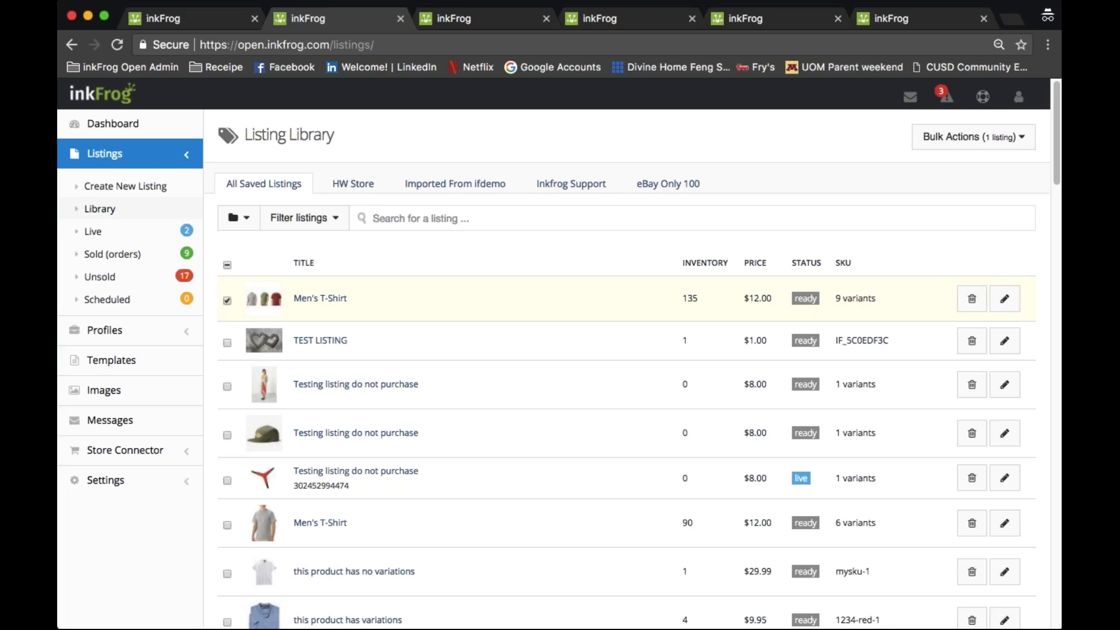
left_click(978, 140)
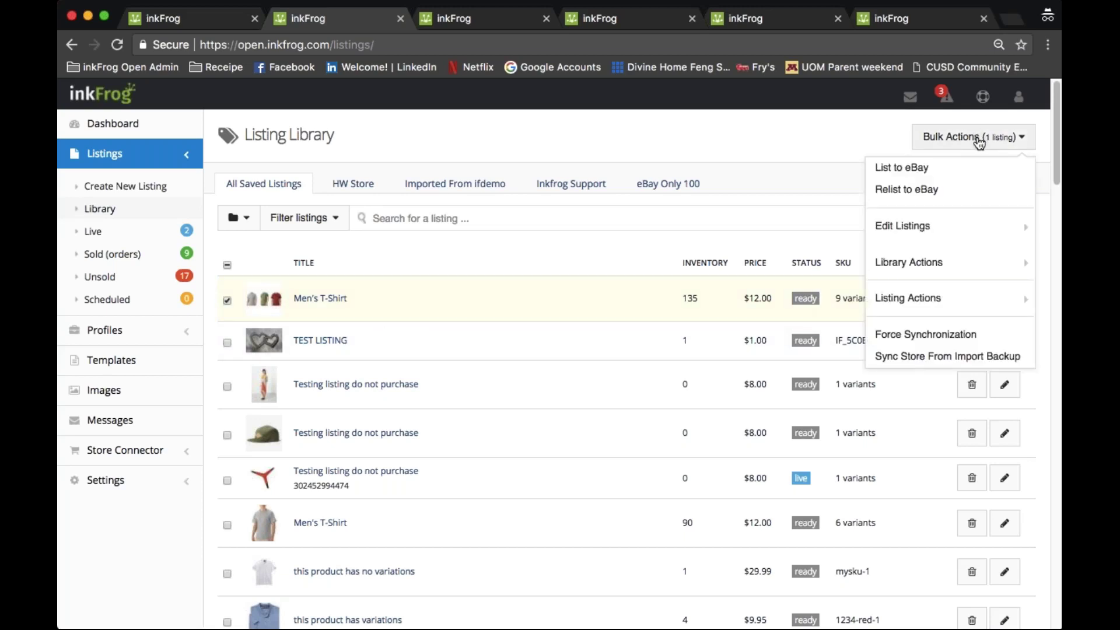
left_click(959, 302)
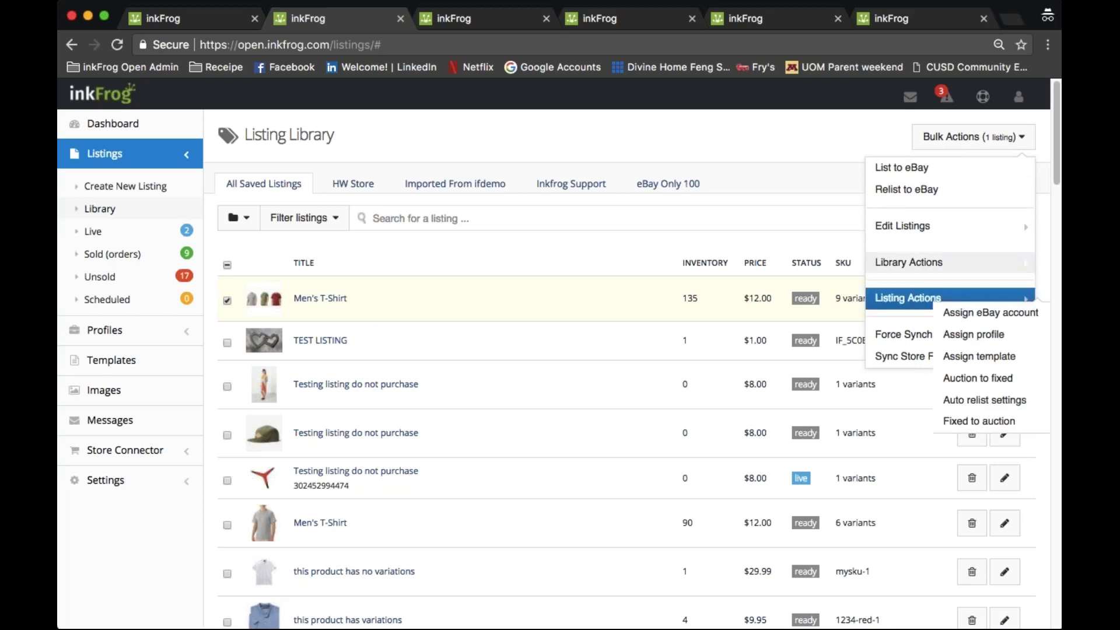
left_click(972, 335)
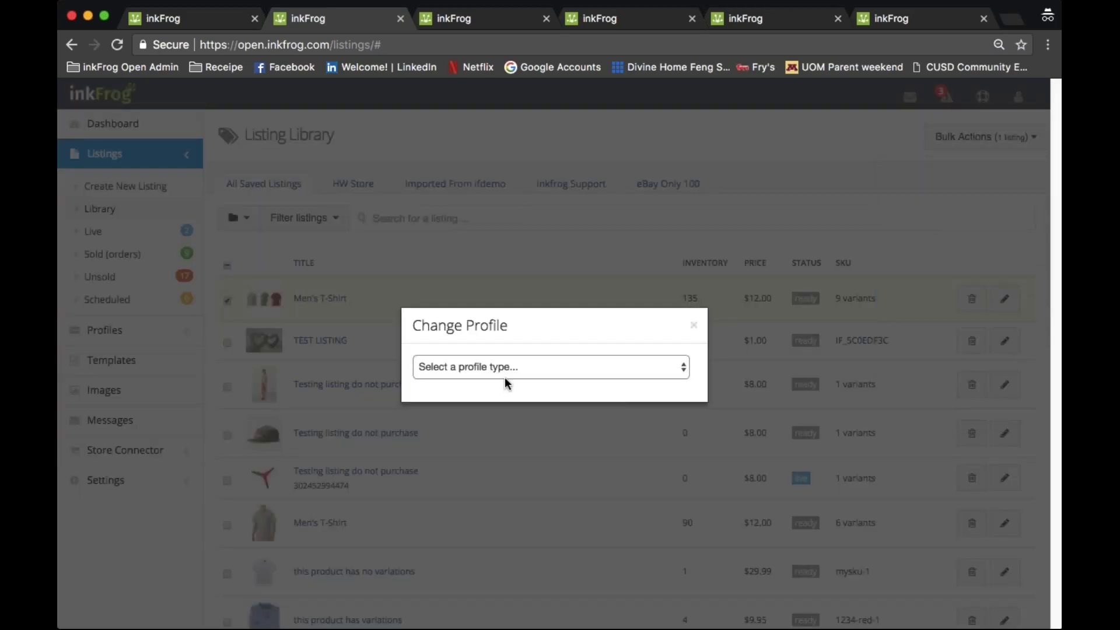
left_click(505, 378)
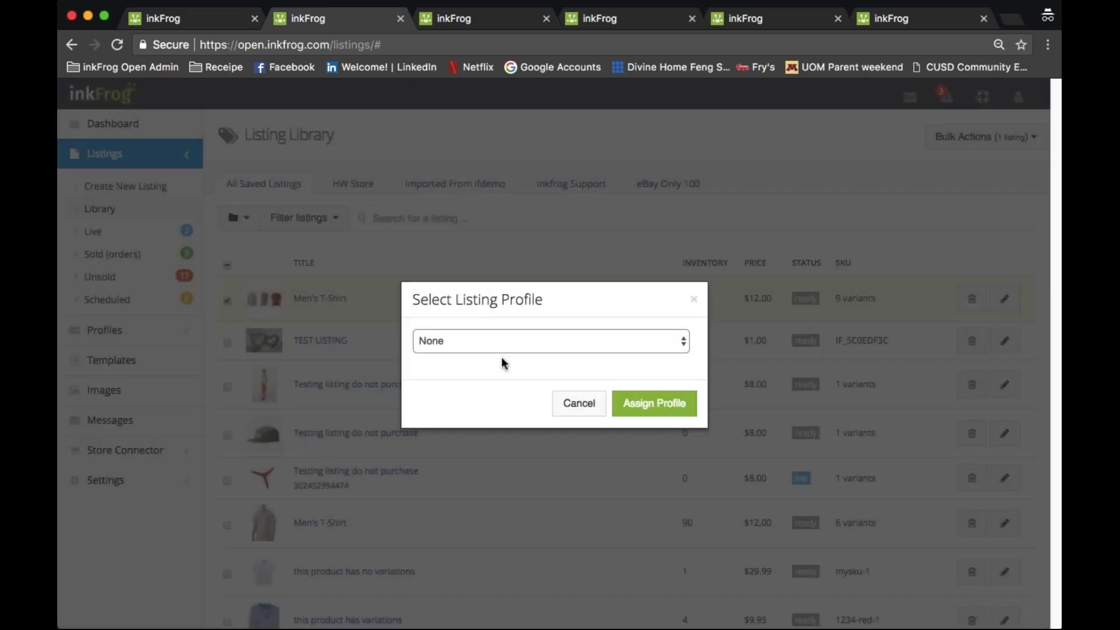
left_click(501, 355)
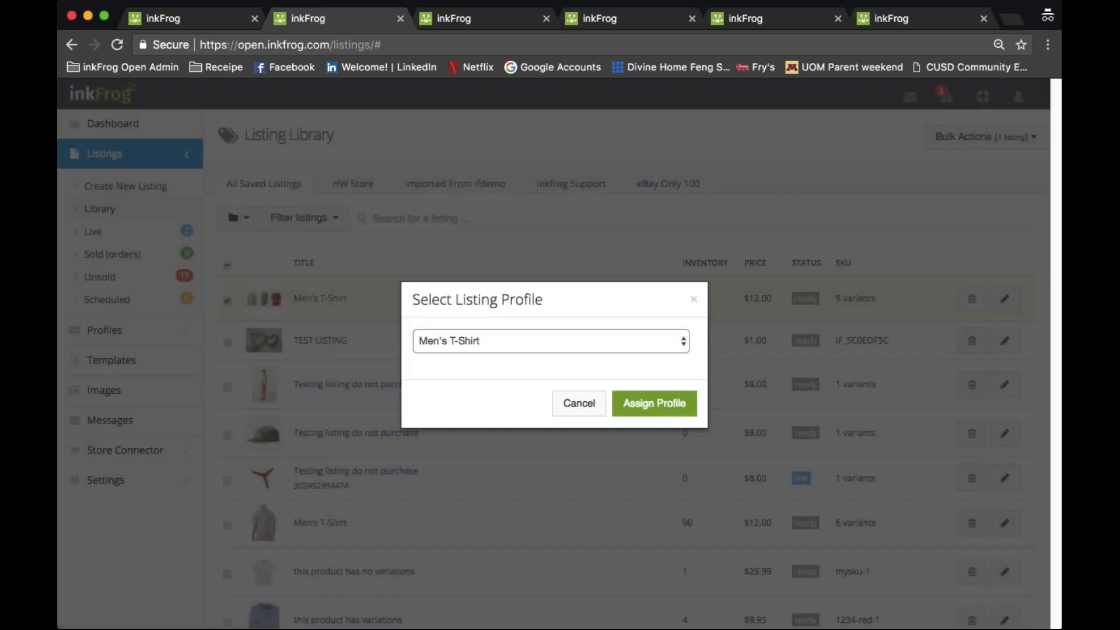
left_click(671, 402)
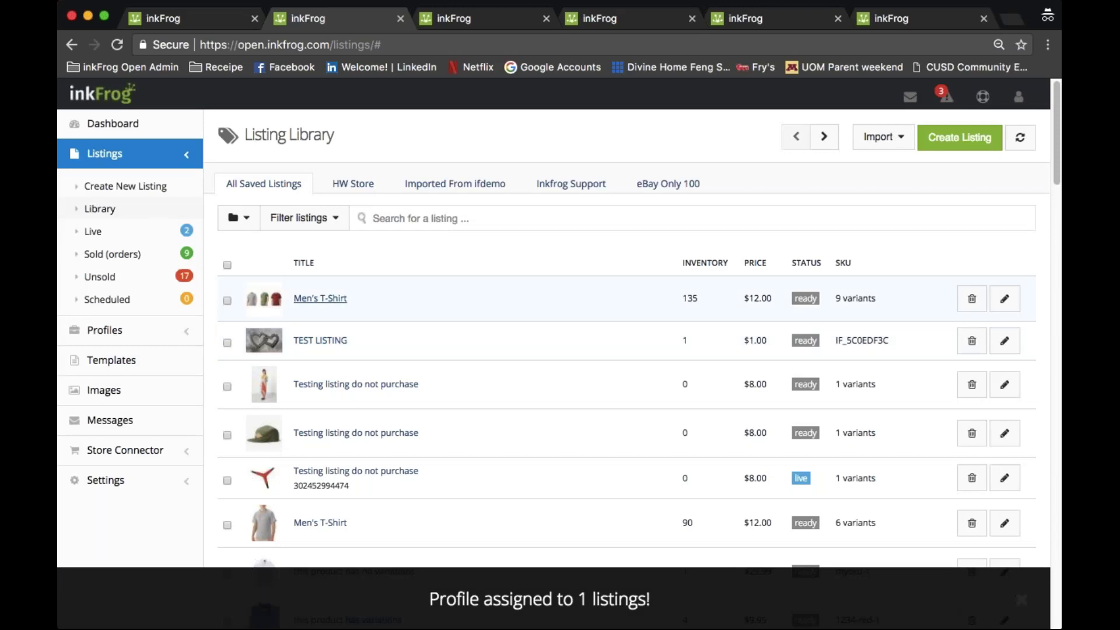
- Open the 9-variant Men's T-Shirt listing to check its linked listing profile, and return to the start of the listing profile's settings
left_click(324, 303)
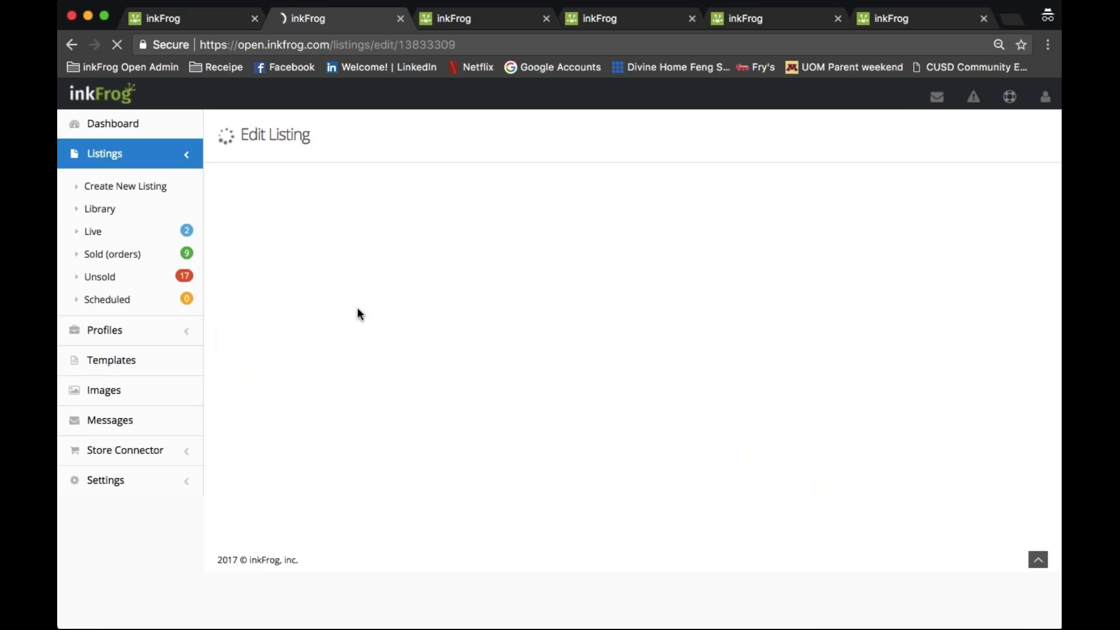
scroll(444, 326, "down", 10)
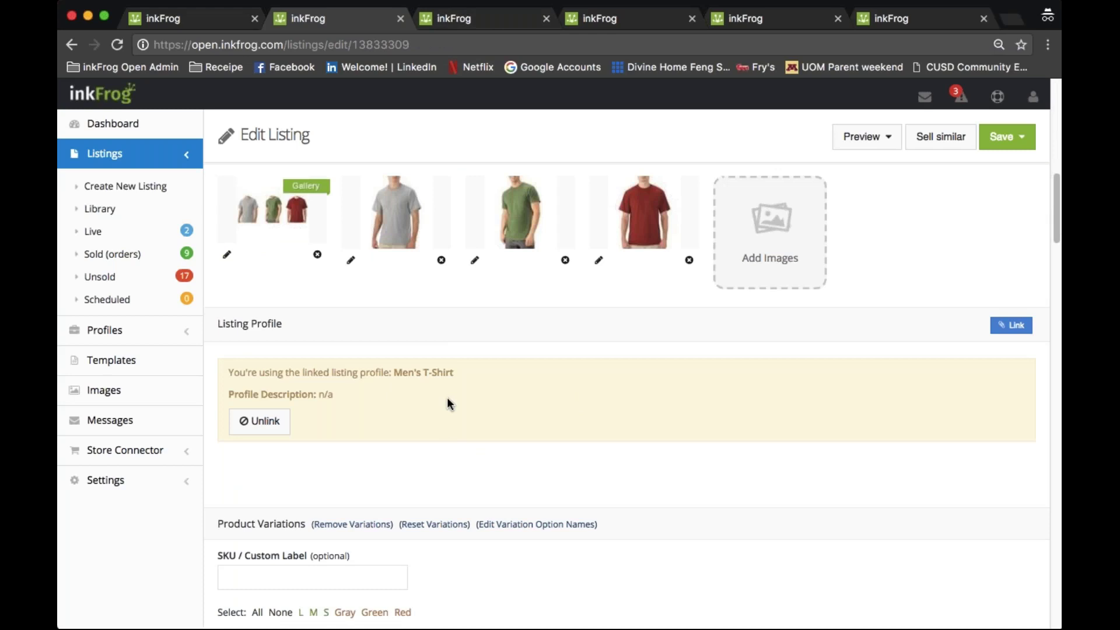
left_click(501, 19)
scroll(540, 266, "up", 3)
scroll(539, 266, "up", 15)
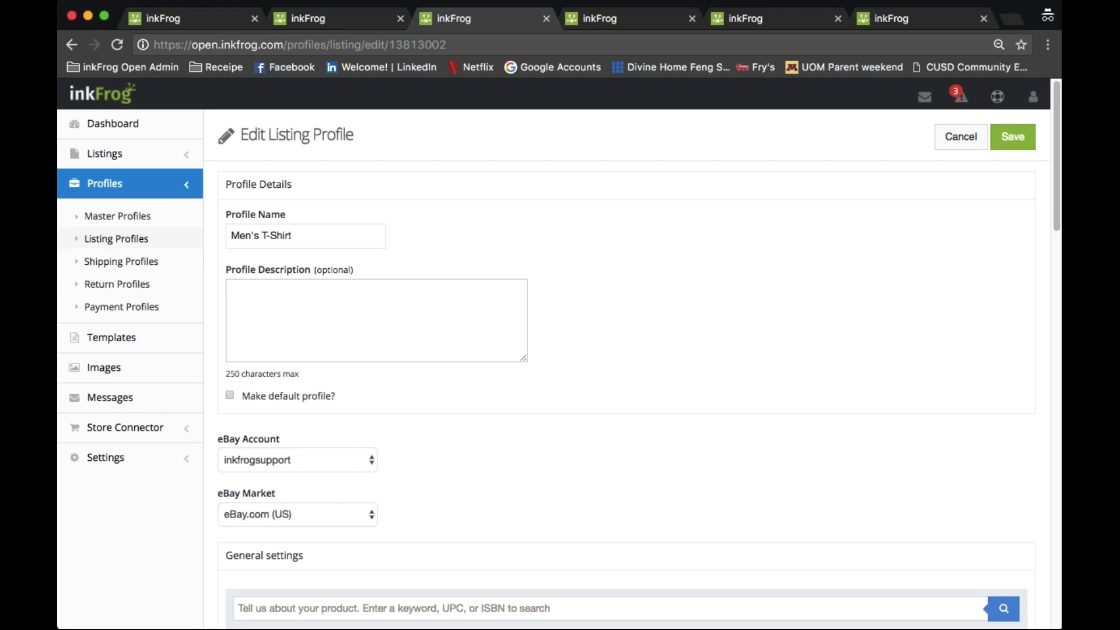
- Open the Men's T-Shirts shipping profile and examine its general details, domestic and international shipping services, and business policy information
left_click(618, 18)
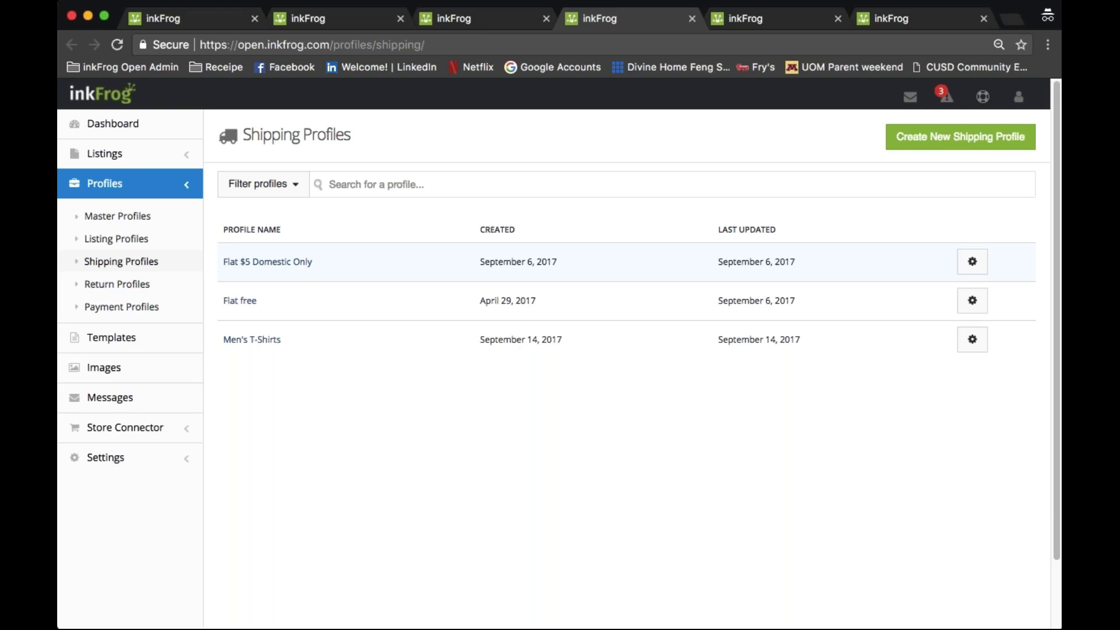
left_click(235, 348)
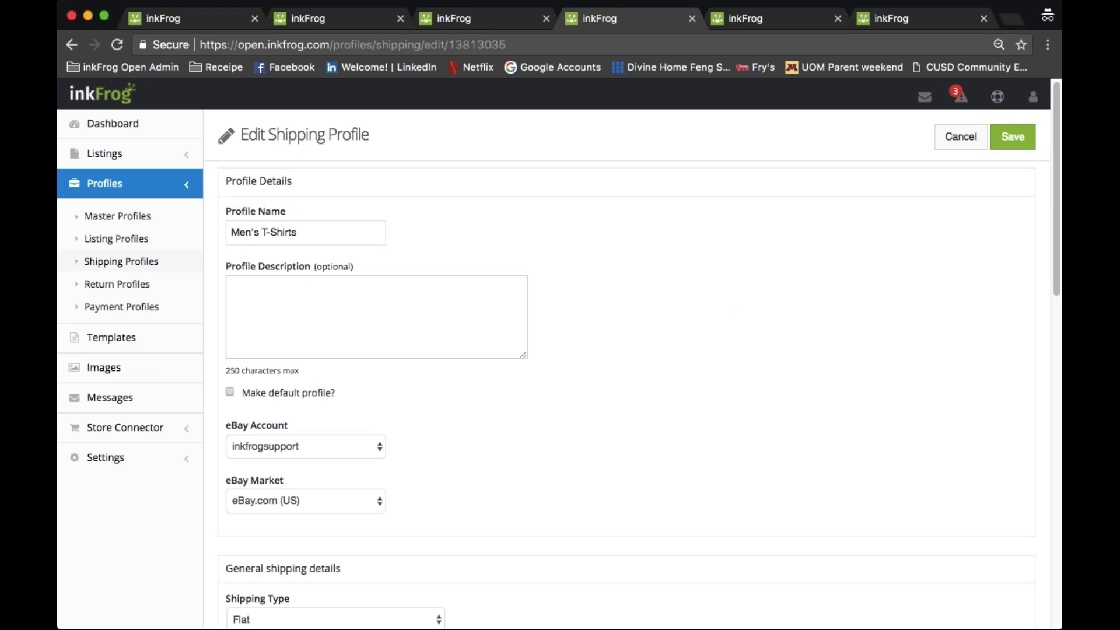
scroll(642, 397, "down", 10)
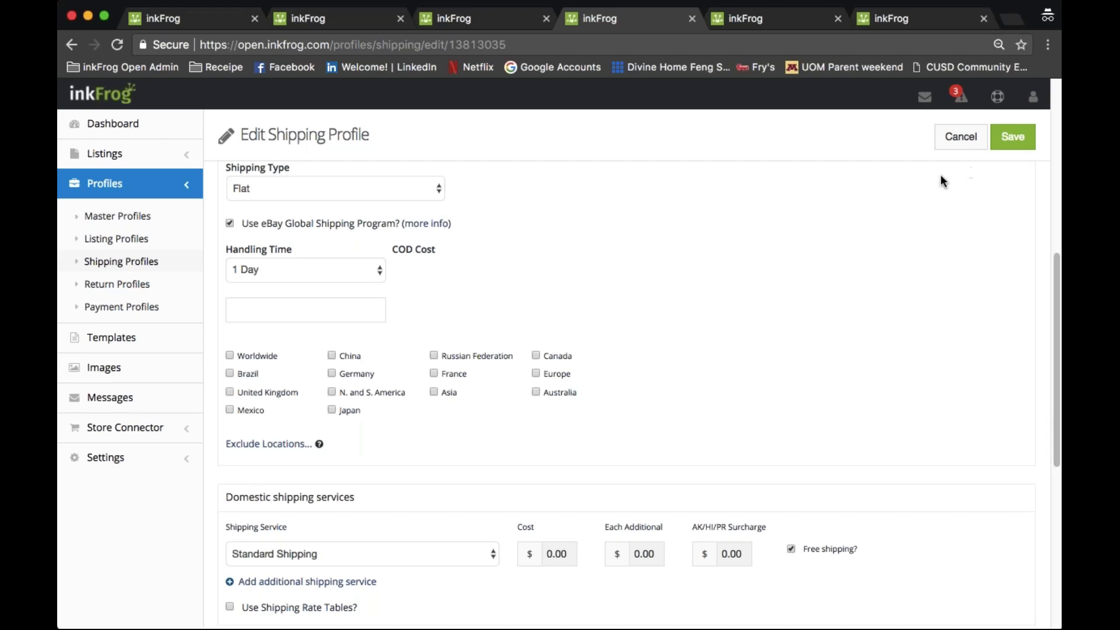
scroll(940, 175, "down", 1)
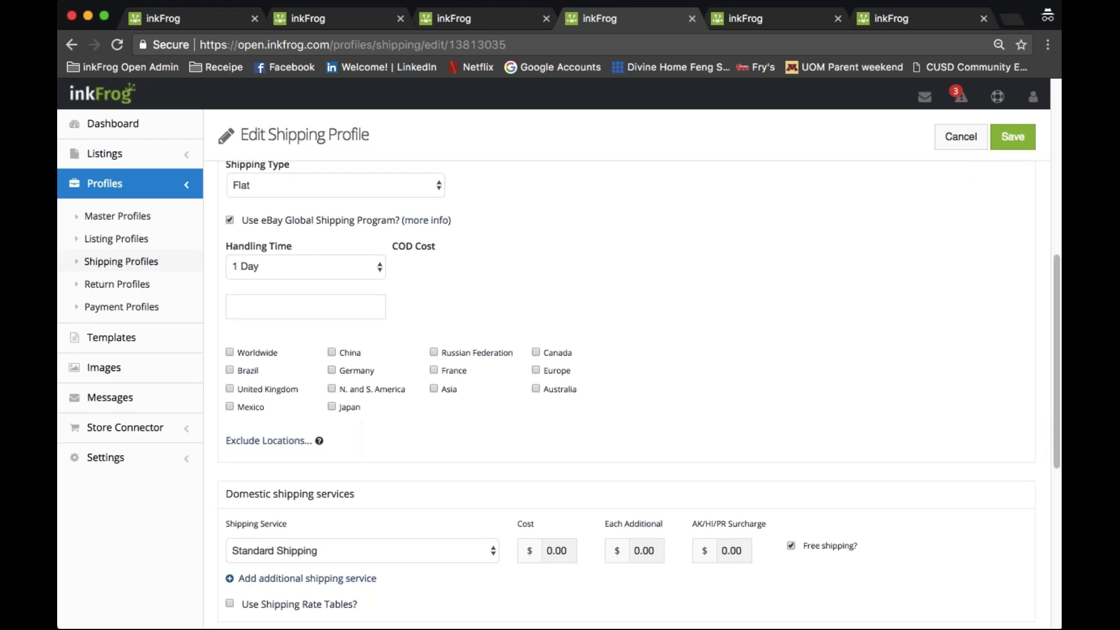
scroll(626, 391, "down", 2)
scroll(626, 391, "down", 1)
scroll(626, 391, "up", 10)
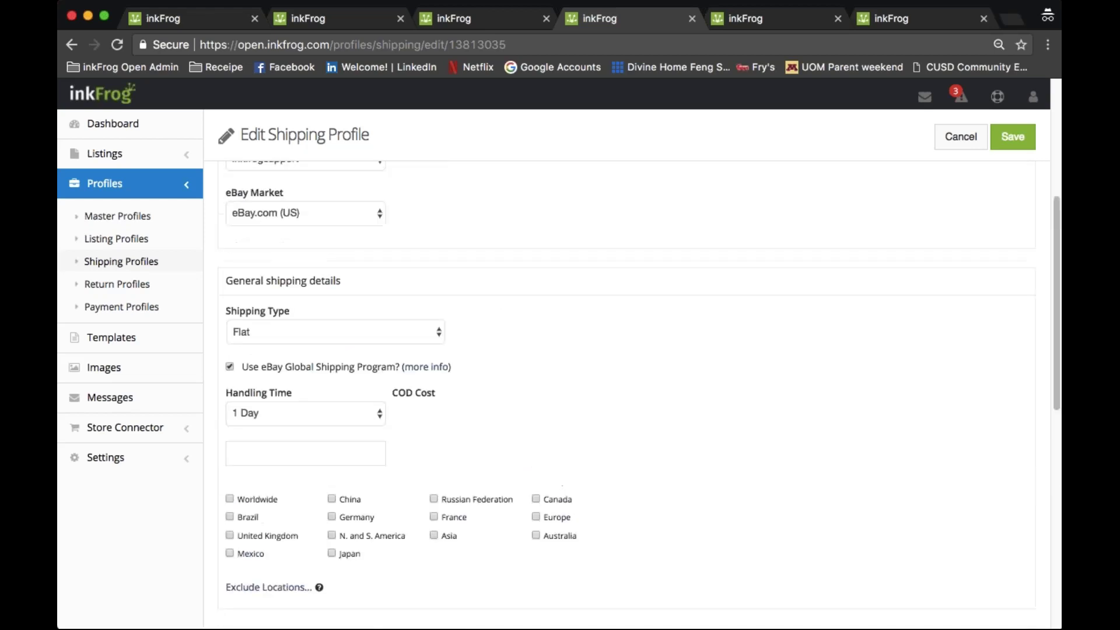
scroll(684, 289, "down", 2)
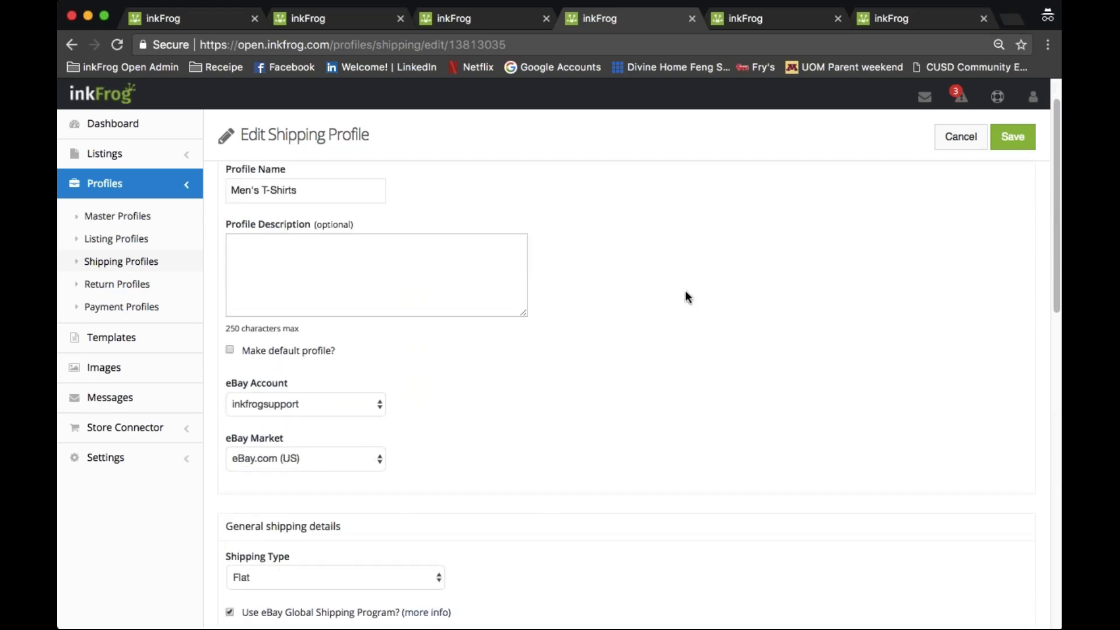
scroll(685, 291, "down", 6)
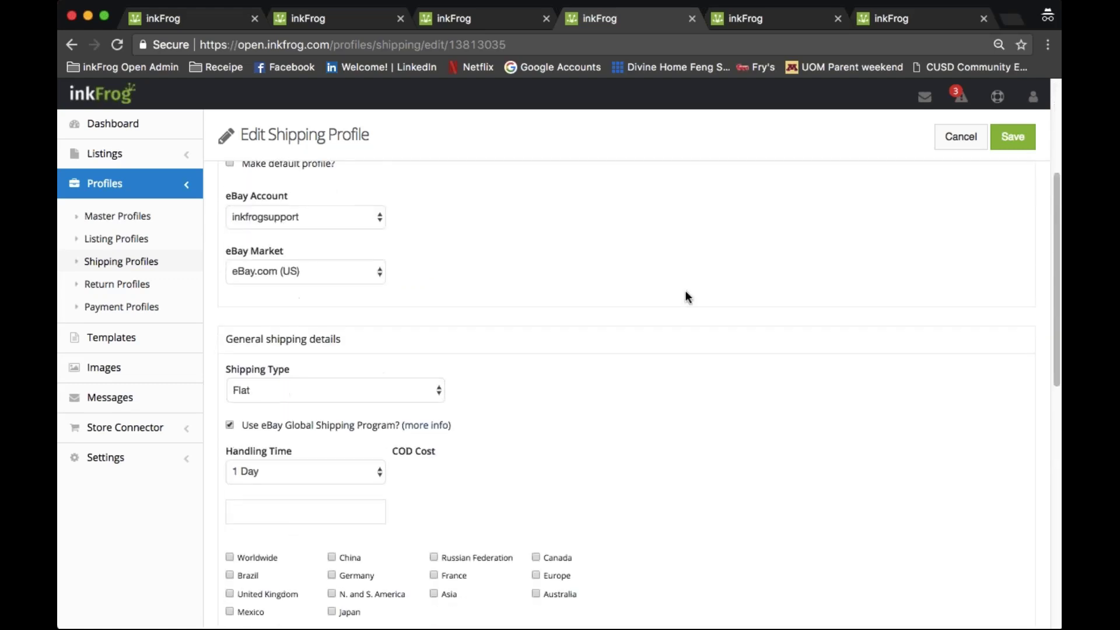
scroll(685, 295, "down", 4)
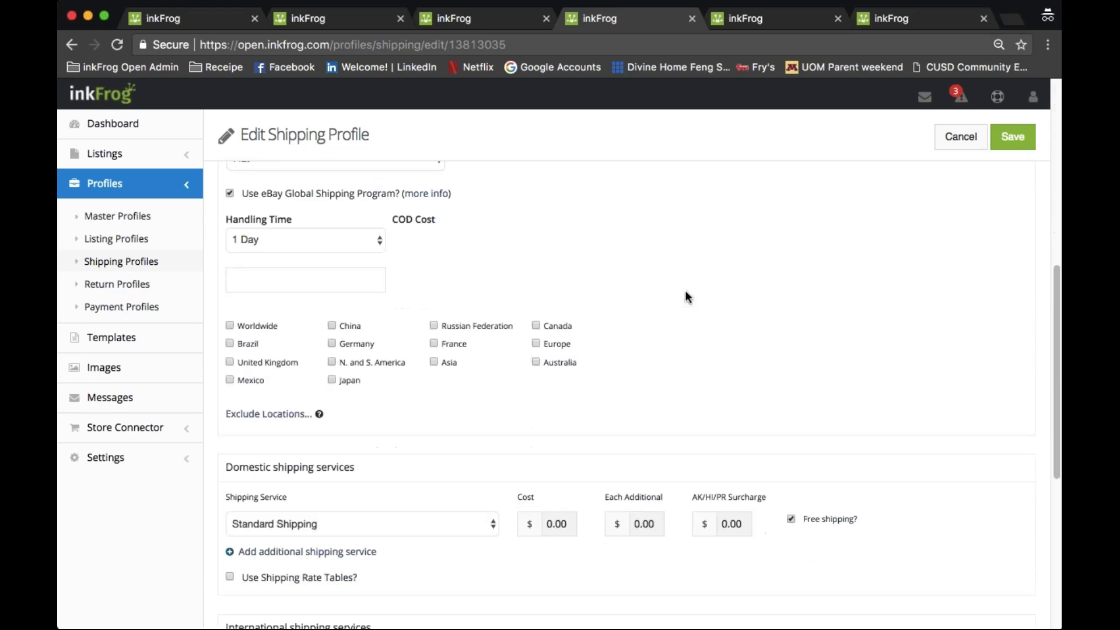
scroll(686, 294, "down", 3)
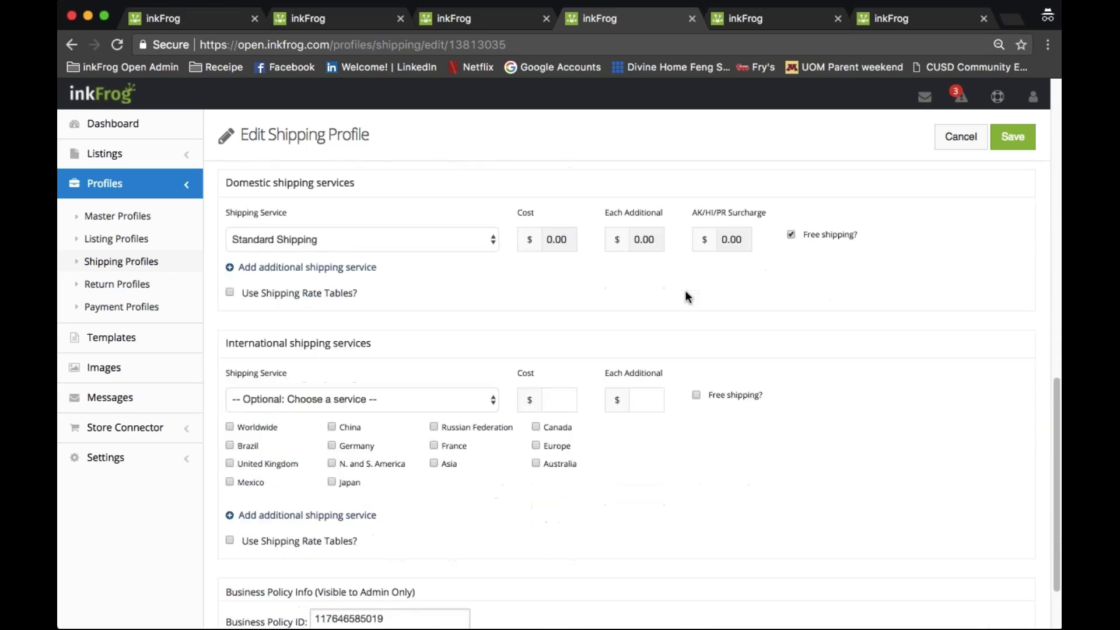
scroll(686, 296, "down", 2)
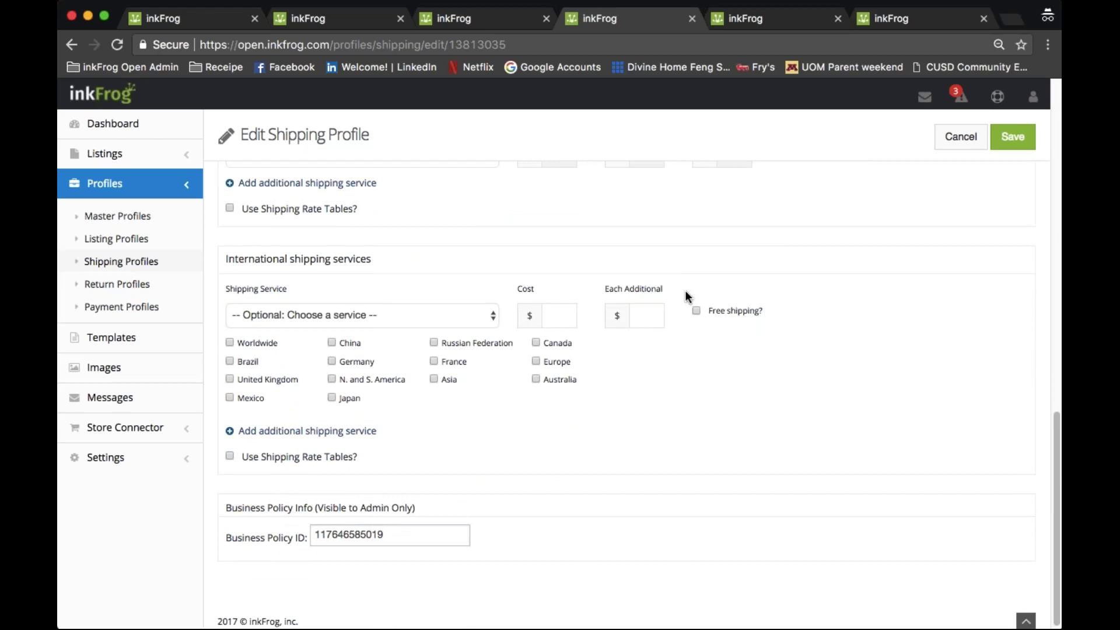
scroll(685, 289, "up", 10)
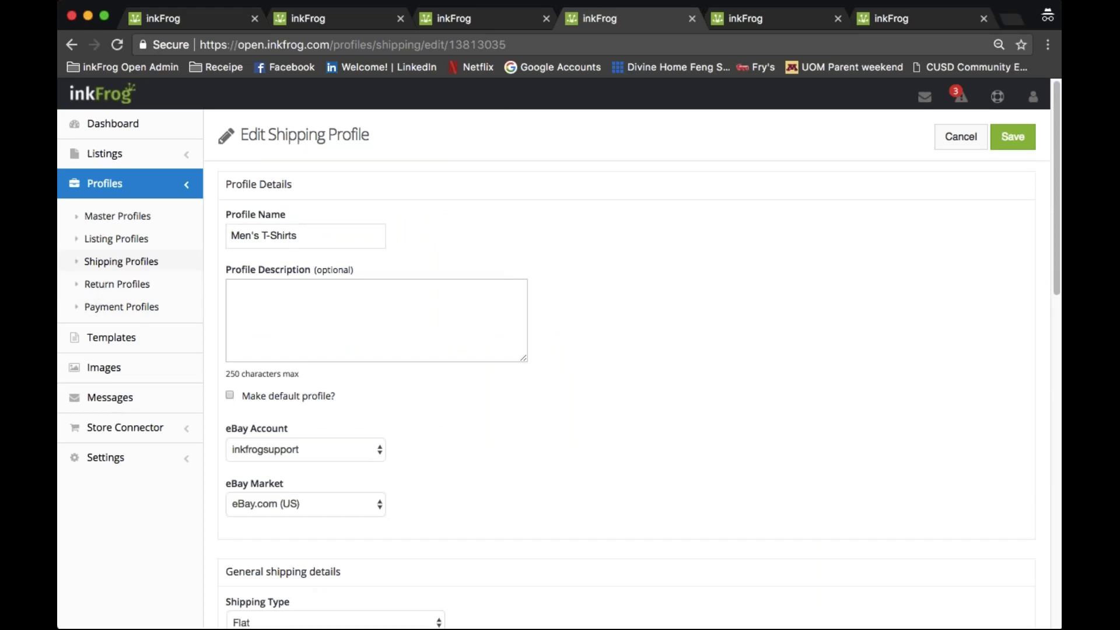
- Open the eBay.com return profile and examine its return period, refund type, return shipping payer, restocking fee and policy details
left_click(765, 20)
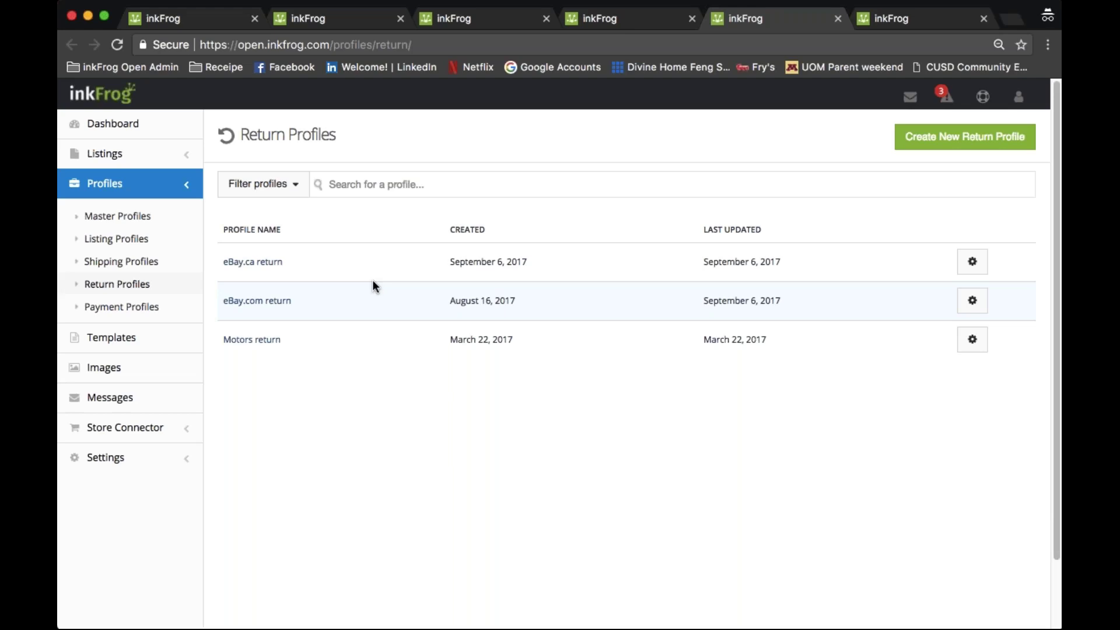
left_click(279, 304)
scroll(443, 335, "down", 2)
scroll(443, 336, "down", 3)
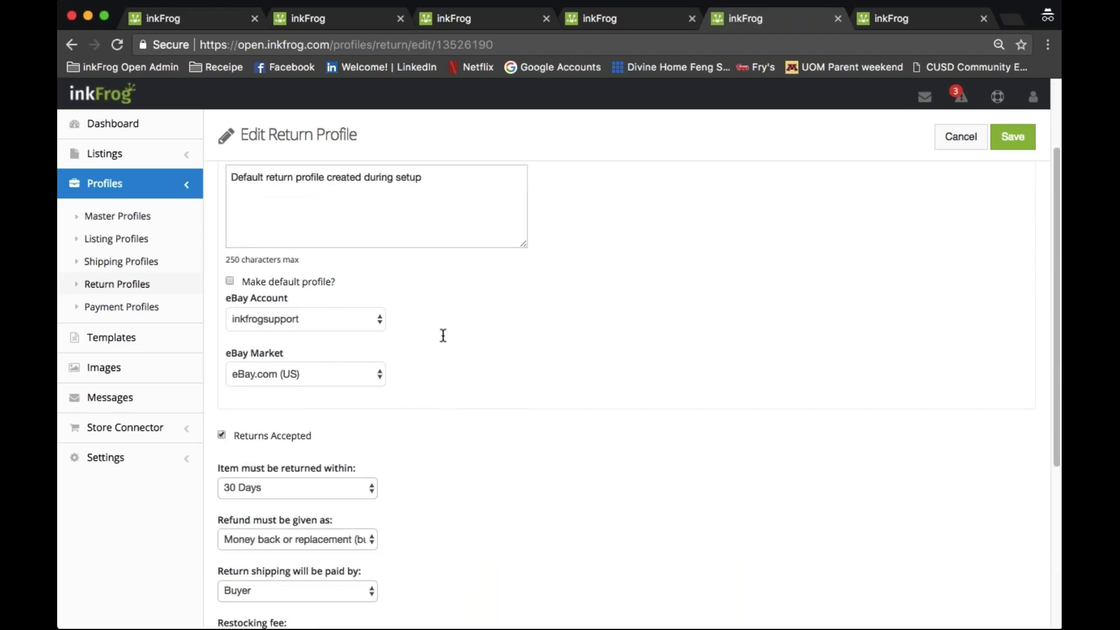
scroll(443, 335, "down", 6)
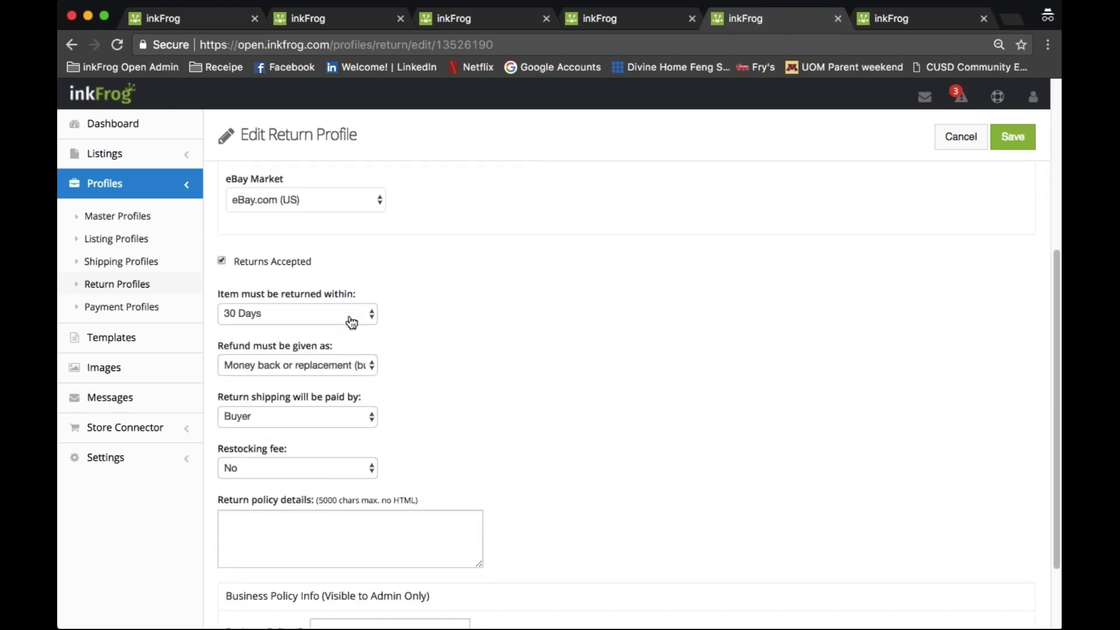
scroll(351, 323, "up", 1)
scroll(639, 395, "up", 5)
scroll(639, 395, "down", 5)
scroll(394, 319, "down", 2)
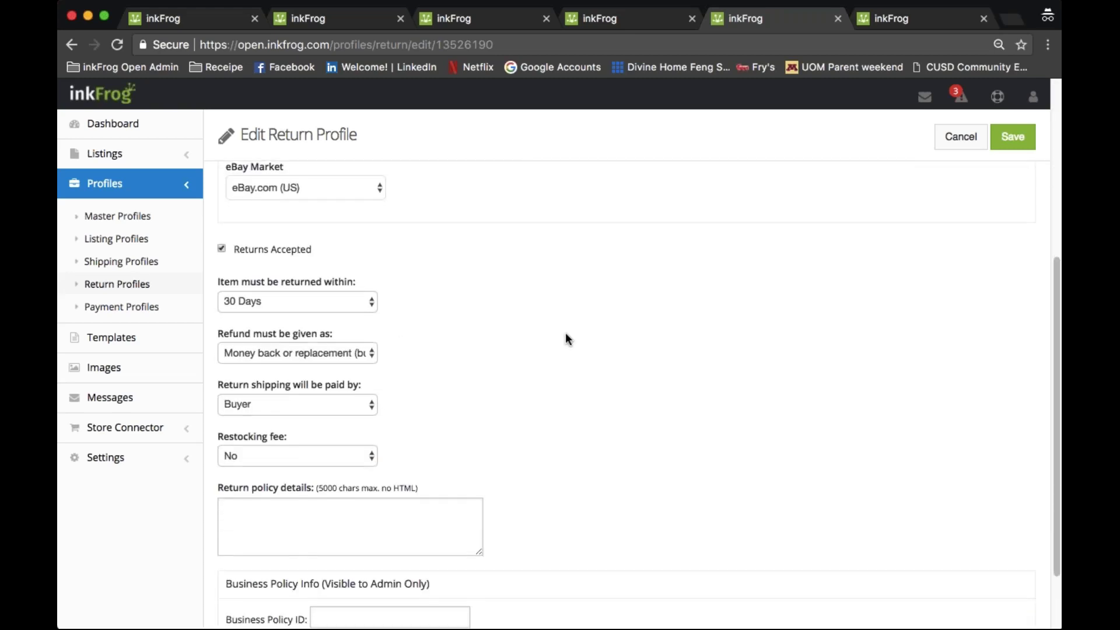
scroll(439, 378, "down", 1)
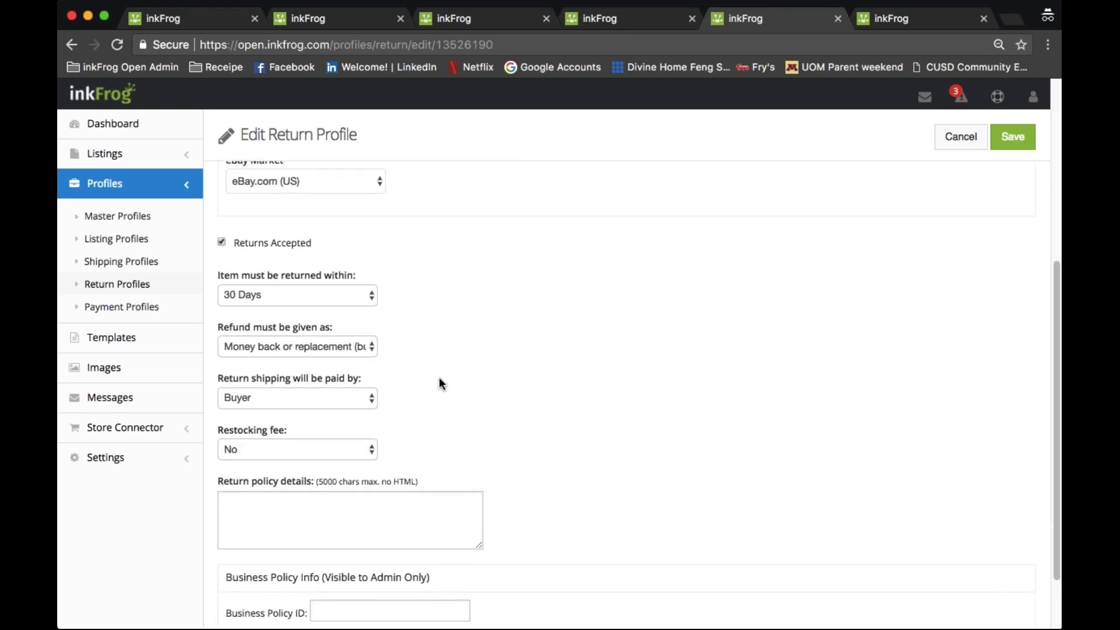
scroll(439, 378, "down", 3)
scroll(573, 398, "up", 10)
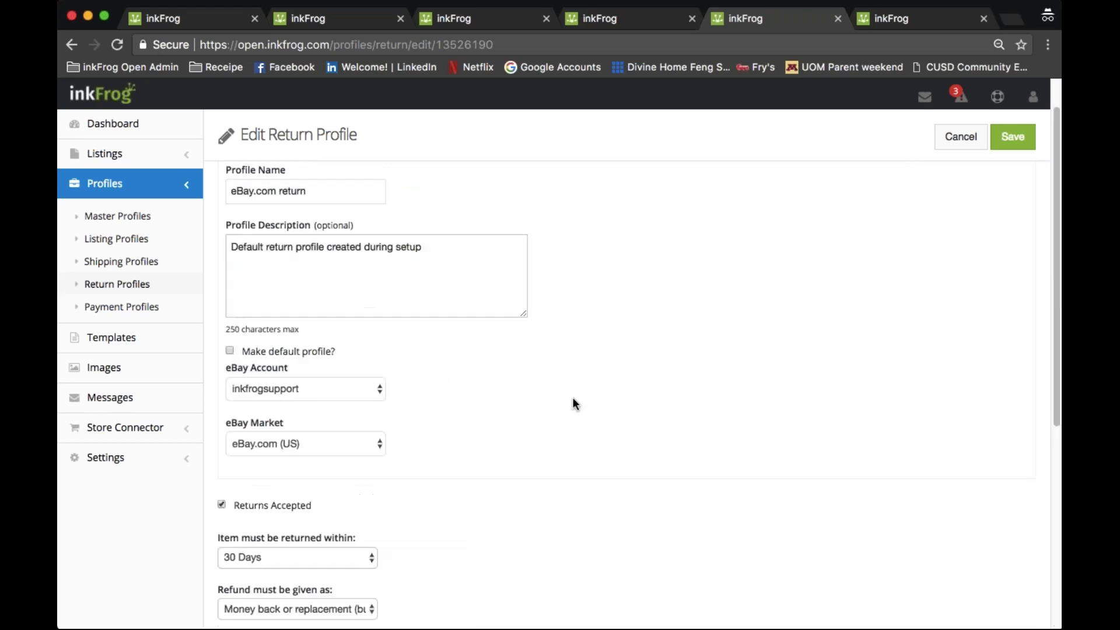
scroll(573, 398, "up", 2)
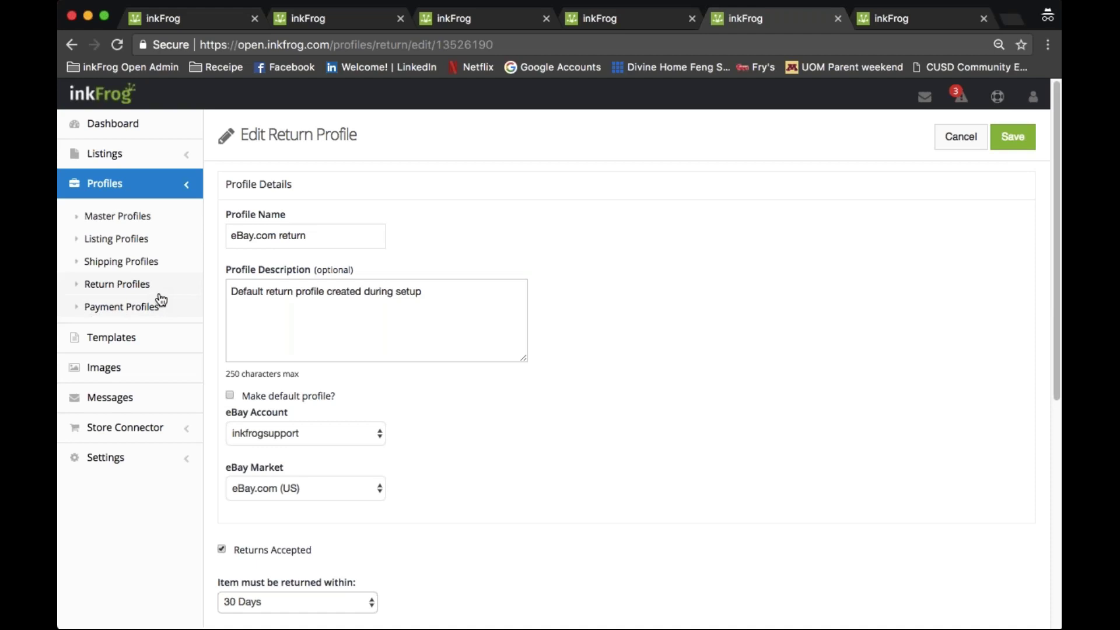
- Open the Default payment profile and examine its eBay account, market, PayPal e-mail, accepted payments, taxes and business policy details
left_click(884, 23)
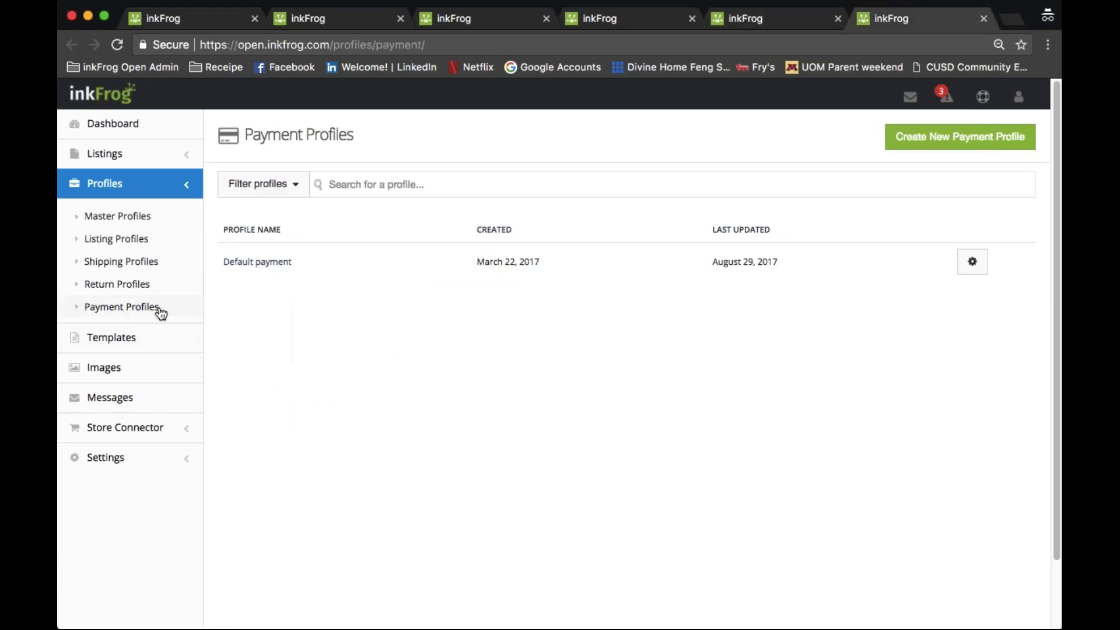
left_click(251, 263)
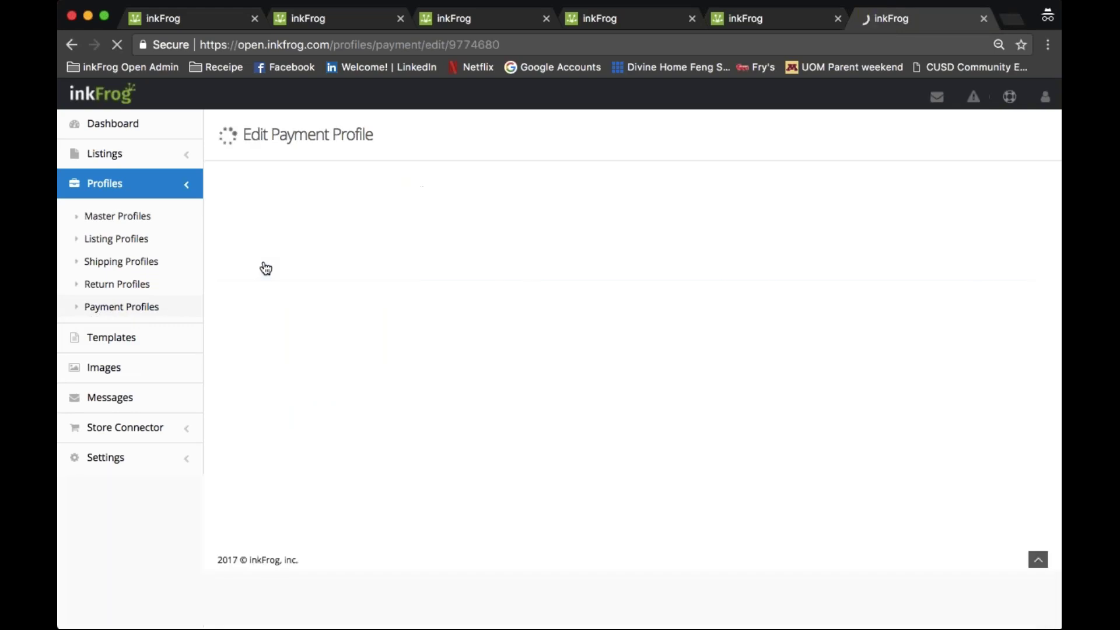
scroll(265, 268, "down", 2)
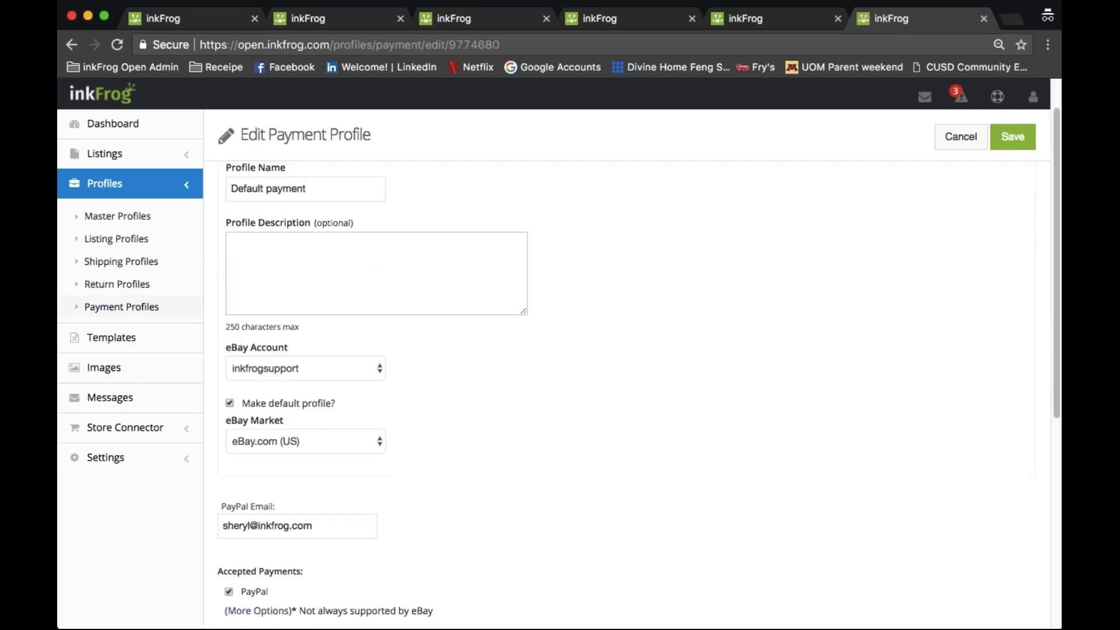
scroll(349, 352, "down", 1)
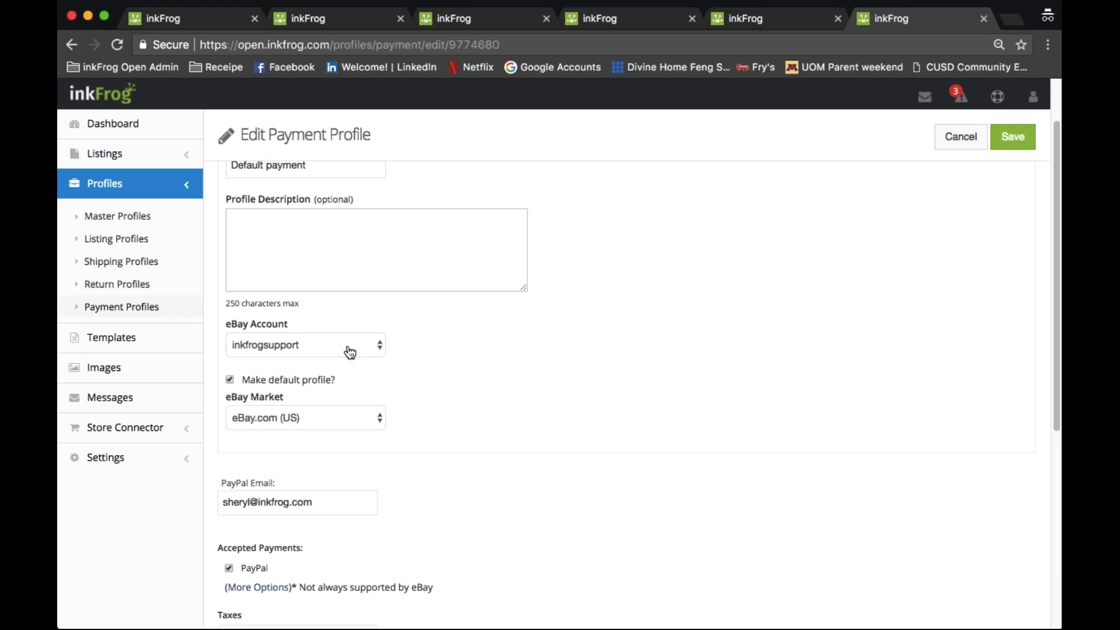
left_click(350, 351)
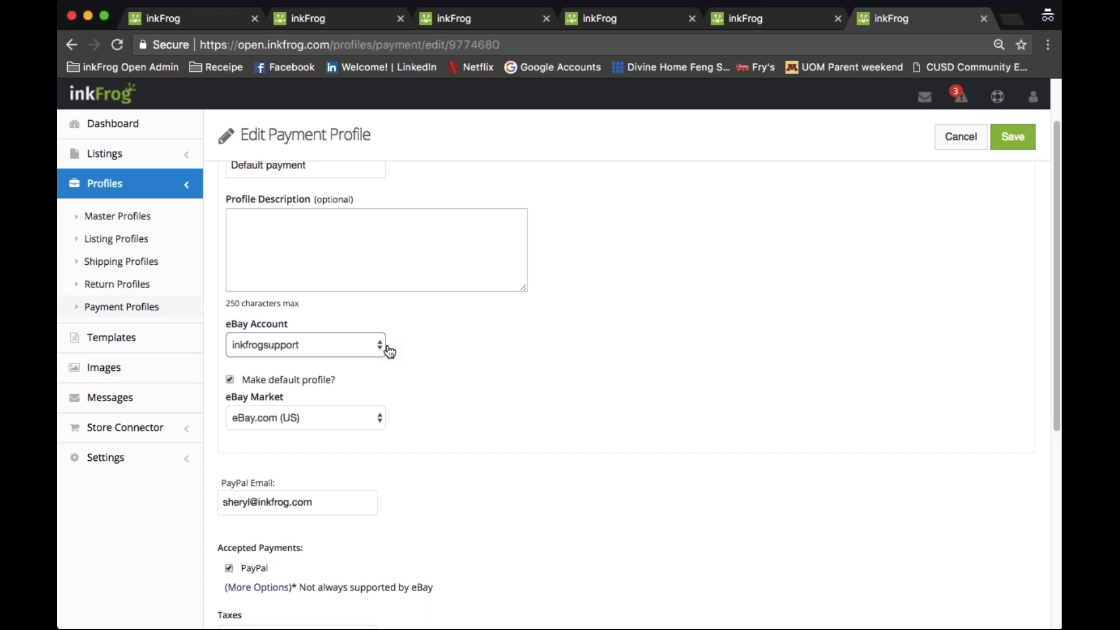
scroll(389, 351, "down", 1)
scroll(633, 361, "down", 1)
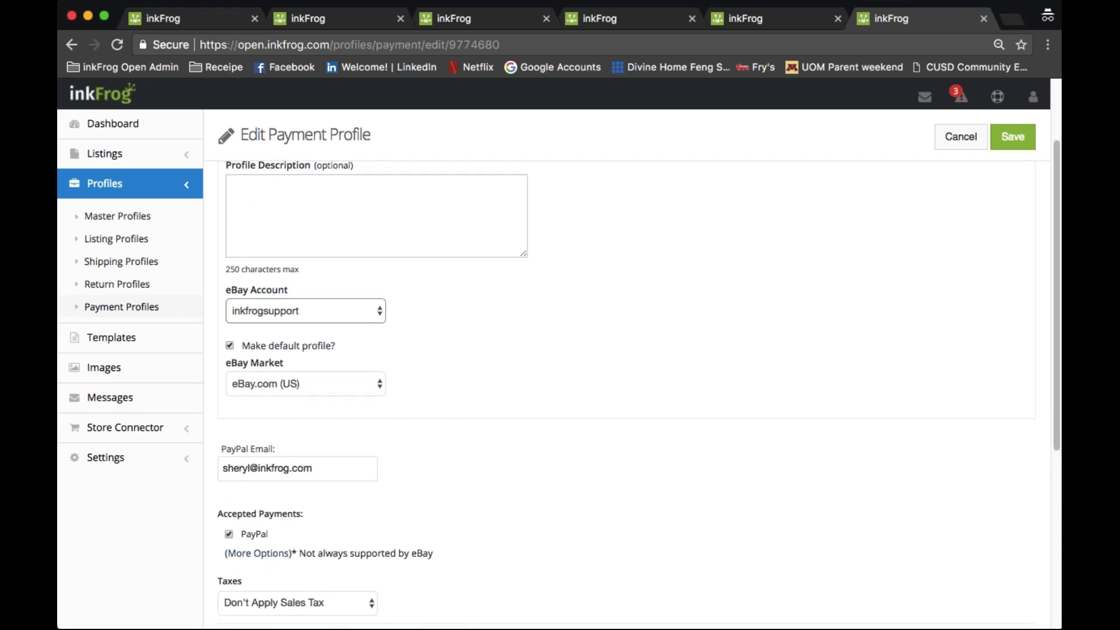
scroll(634, 379, "down", 5)
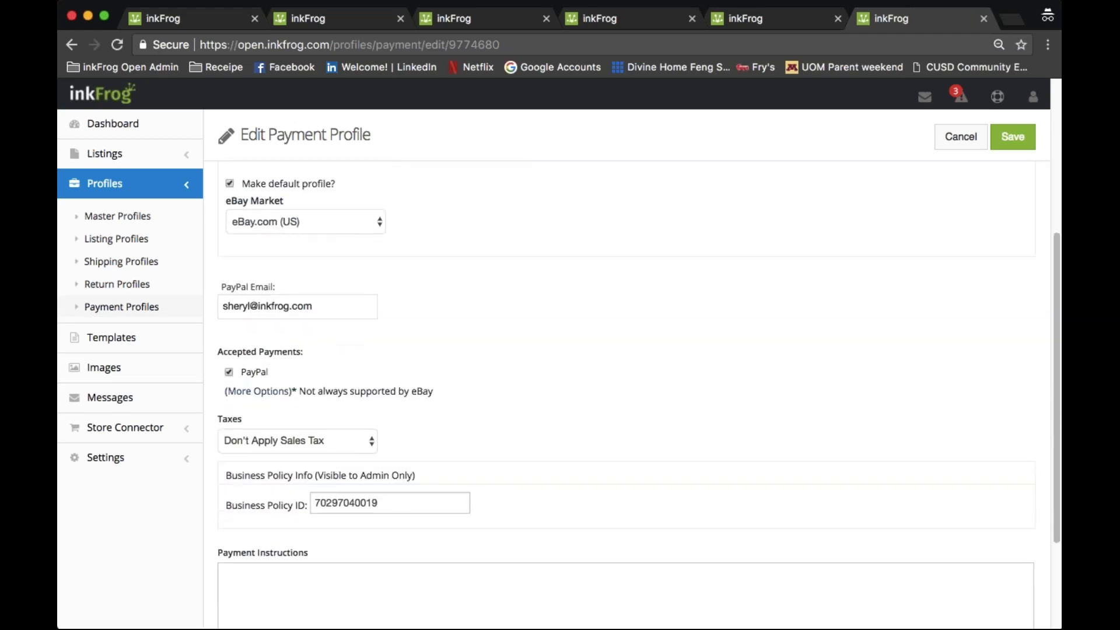
scroll(658, 369, "down", 2)
scroll(665, 356, "down", 1)
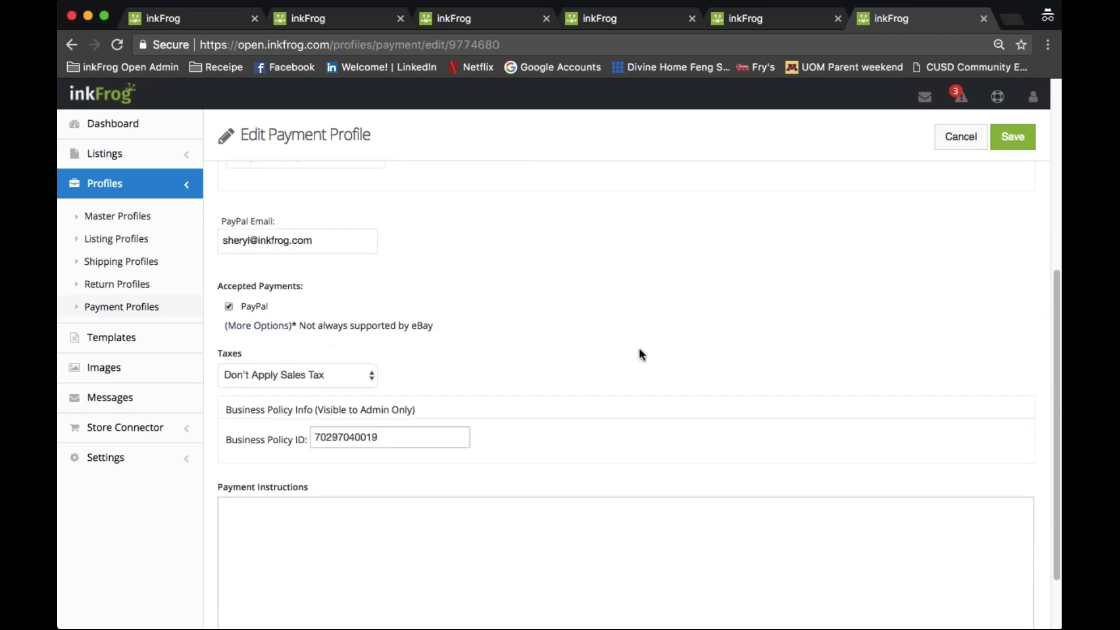
scroll(638, 354, "down", 1)
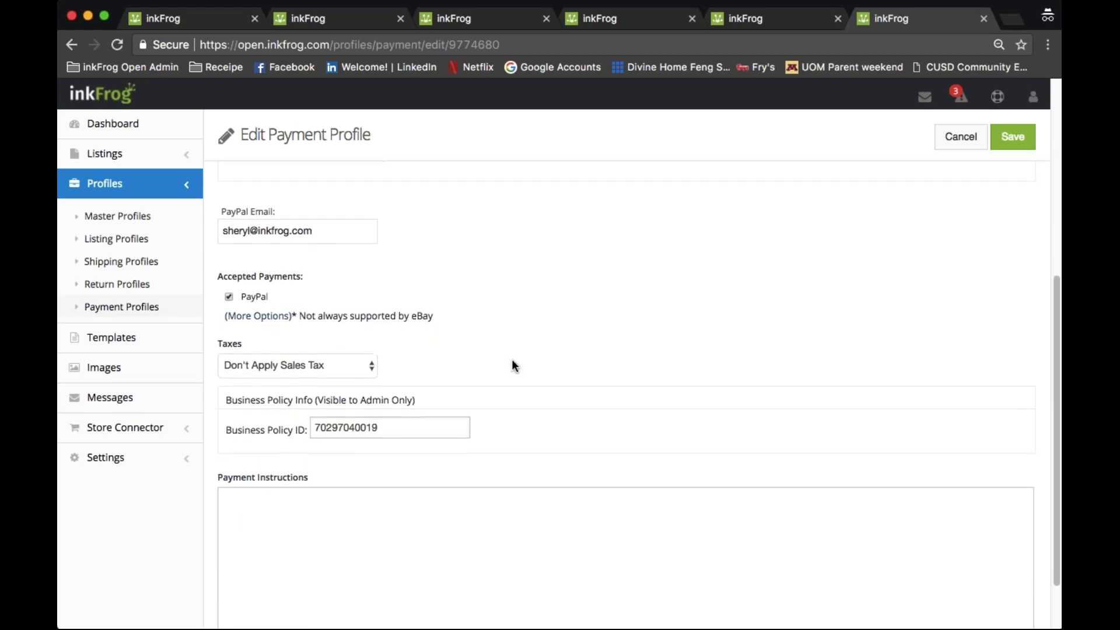
scroll(513, 326, "up", 1)
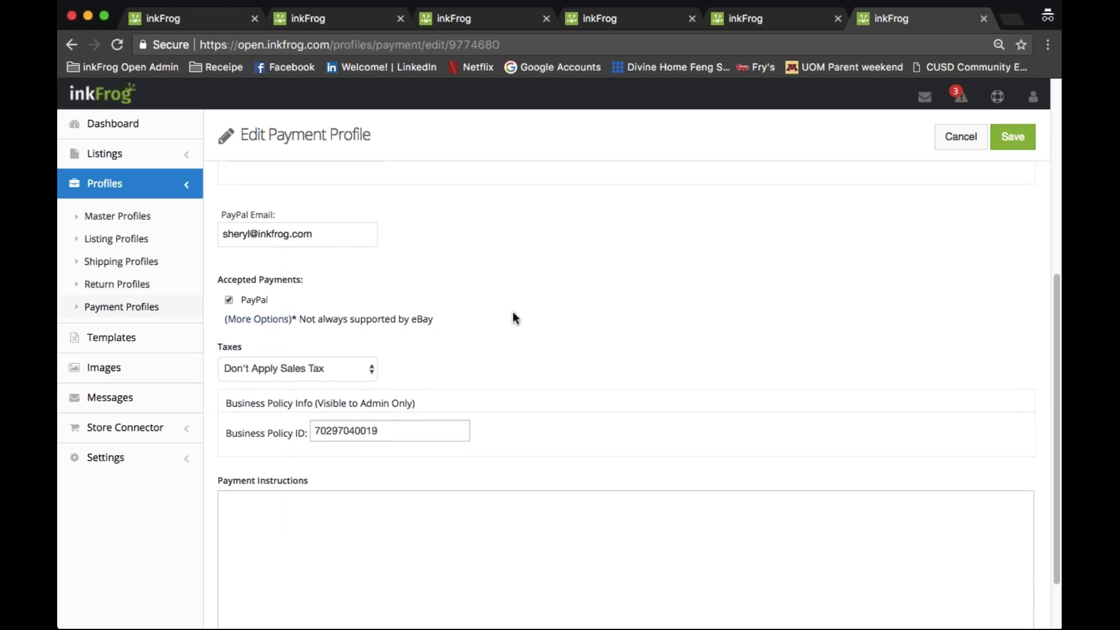
- Set the Default payment profile's taxes to Use eBay Tax Table
left_click(355, 368)
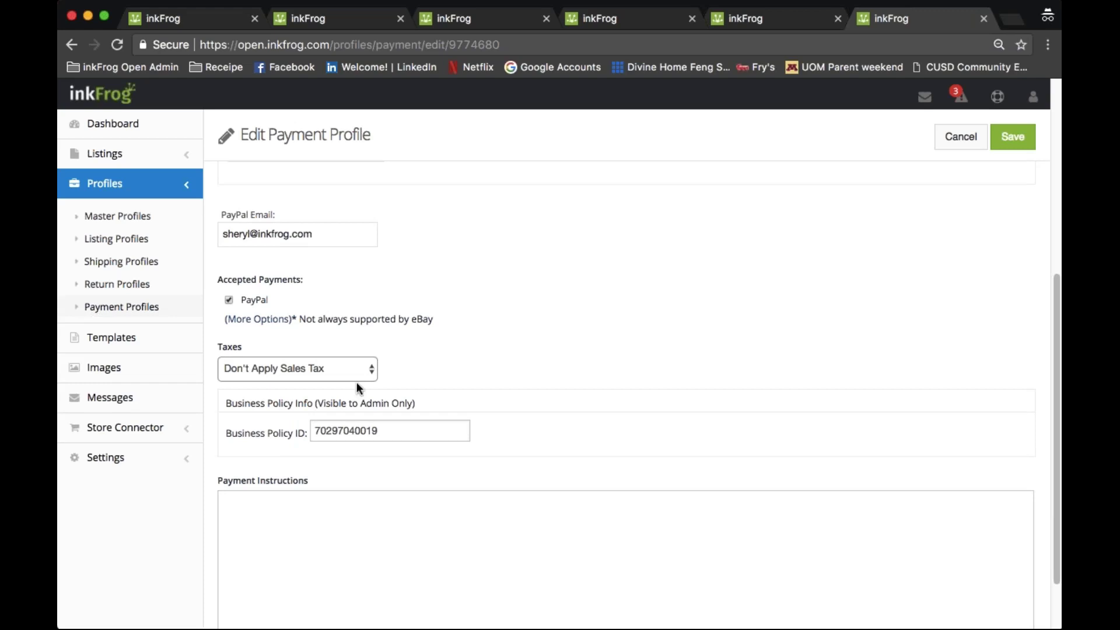
key("Down")
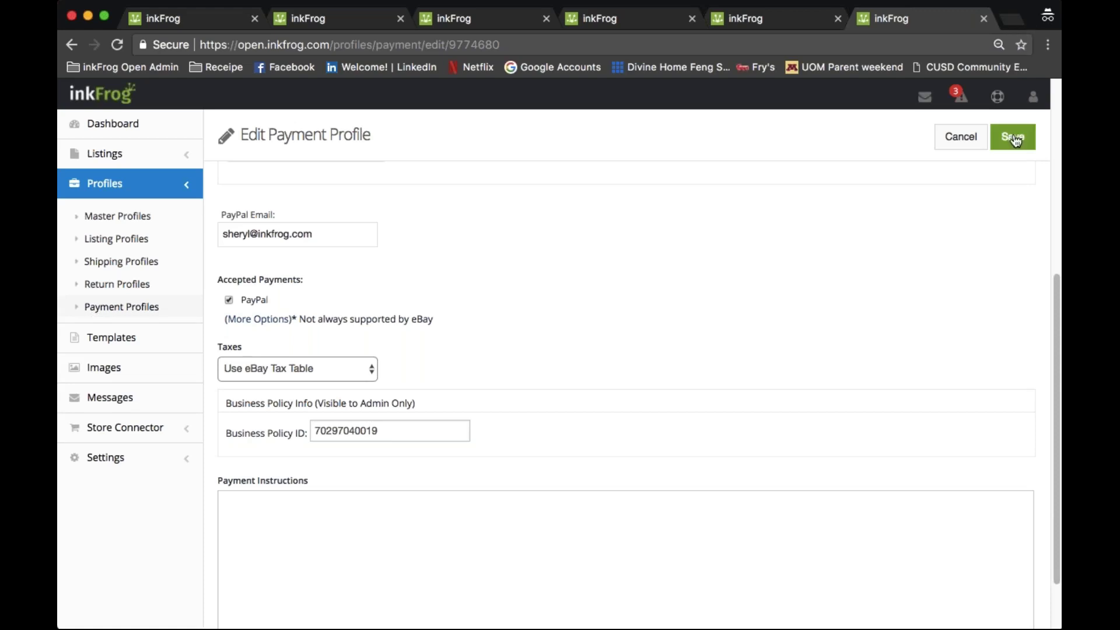
scroll(932, 184, "down", 1)
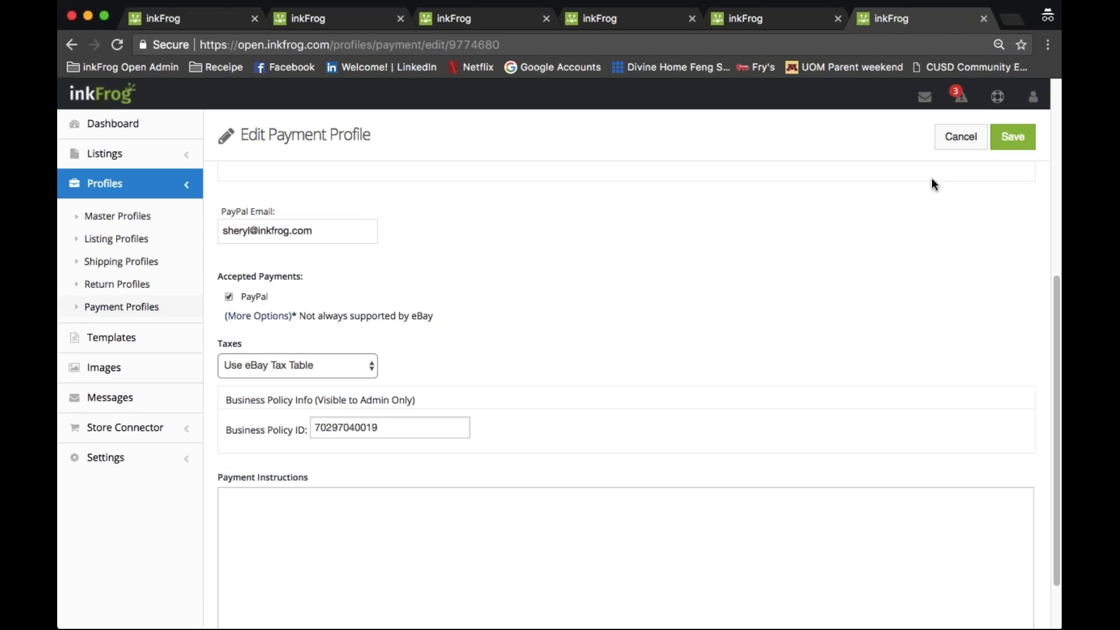
scroll(932, 184, "up", 1)
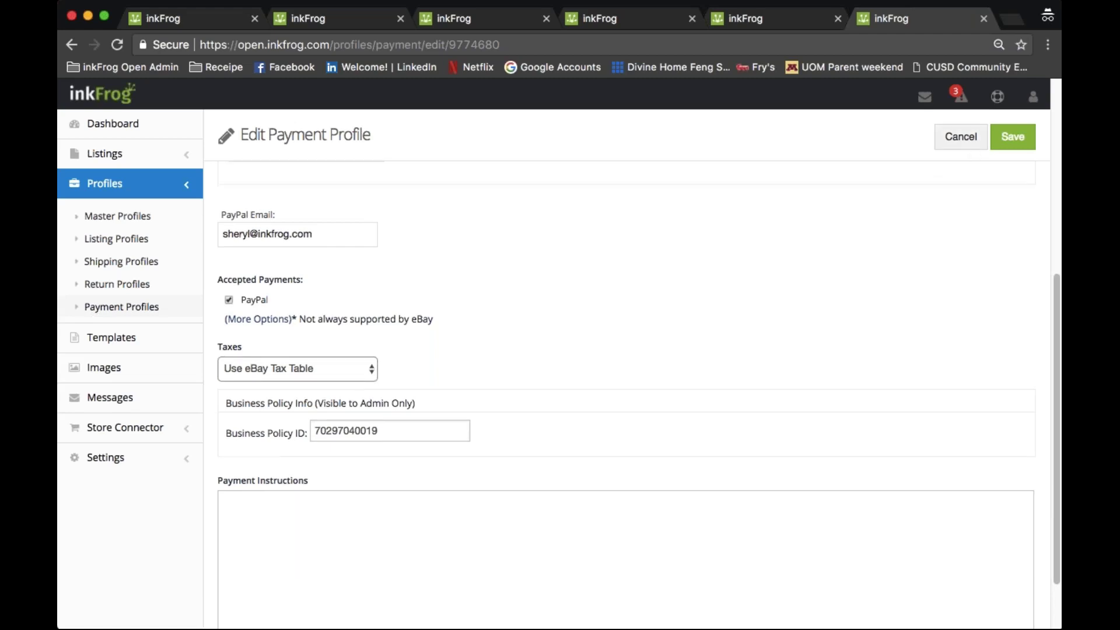
- Open the Men's T-Shirt master profile and examine its title, description, images and listing profile sections
left_click(148, 217)
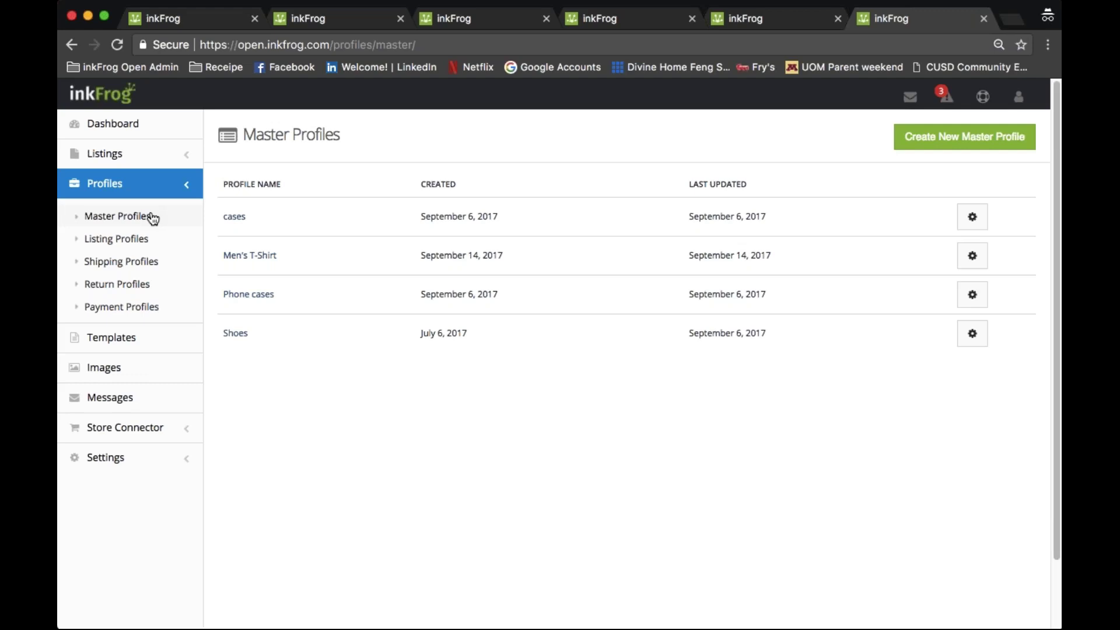
left_click(275, 257)
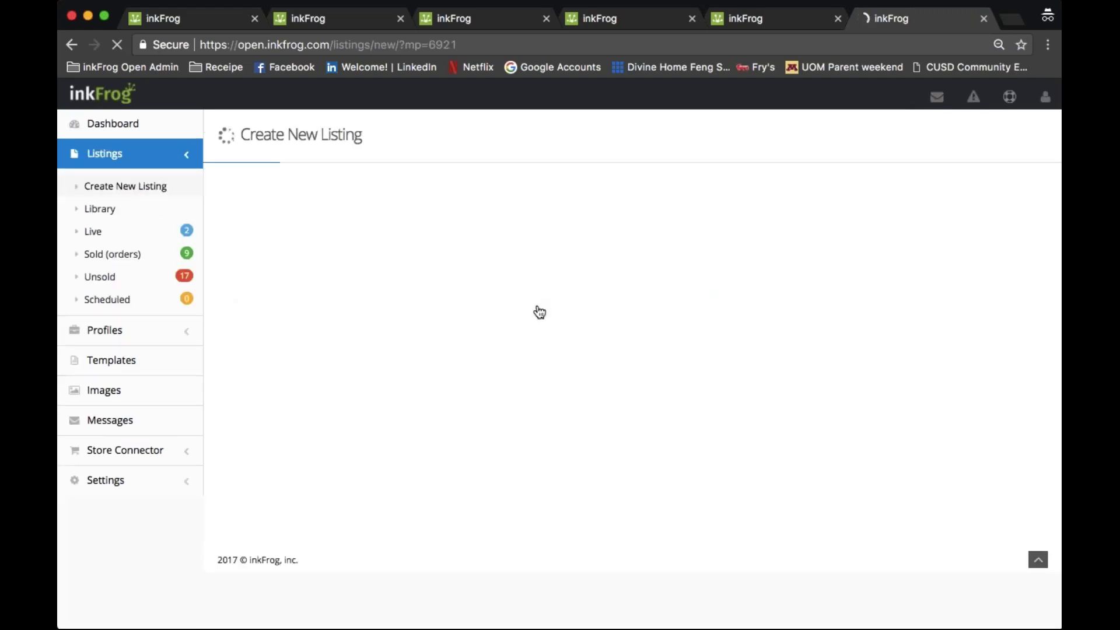
scroll(461, 379, "down", 1)
left_click(396, 369)
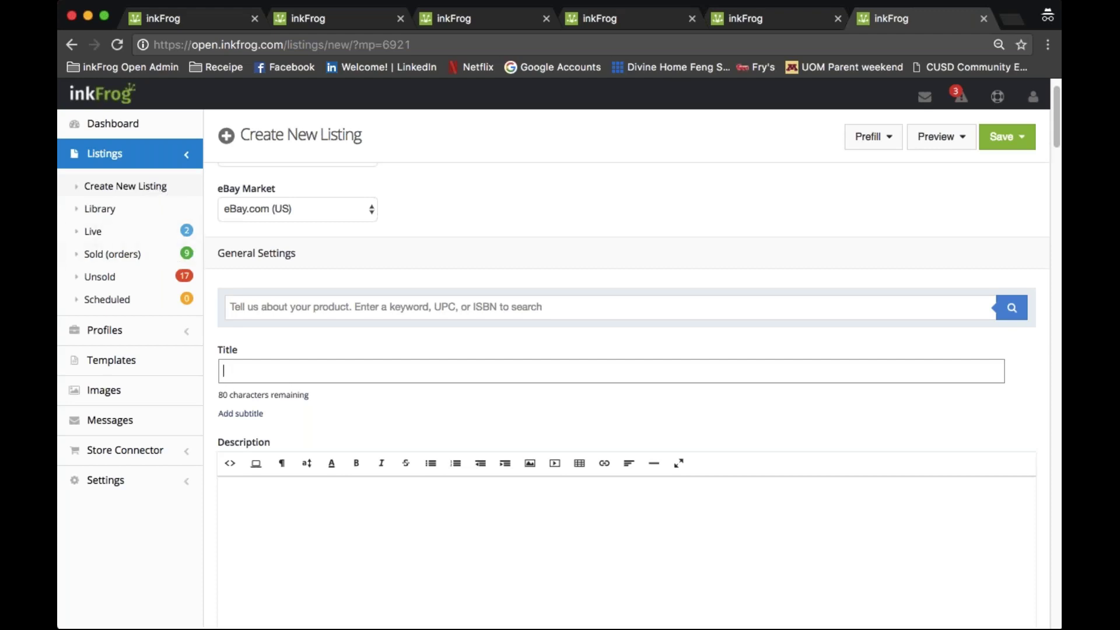
left_click(155, 330)
scroll(516, 399, "down", 10)
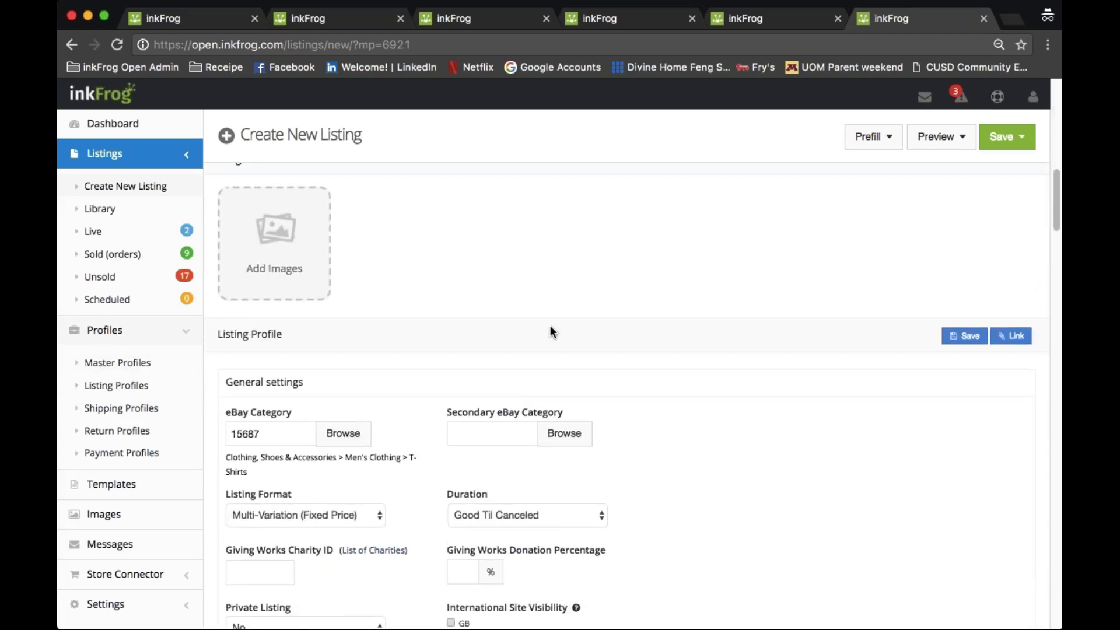
scroll(550, 328, "up", 10)
scroll(548, 328, "down", 1)
- Link the Men's T-Shirt listing profile in the master profile's listing profile section
scroll(547, 324, "down", 9)
left_click(982, 324)
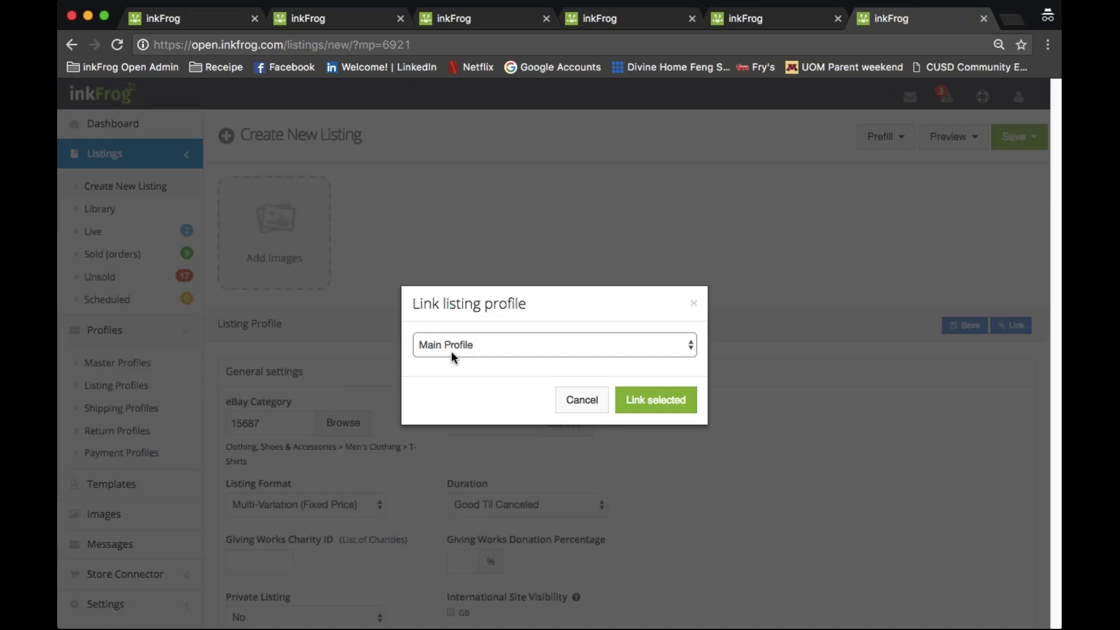
left_click(450, 351)
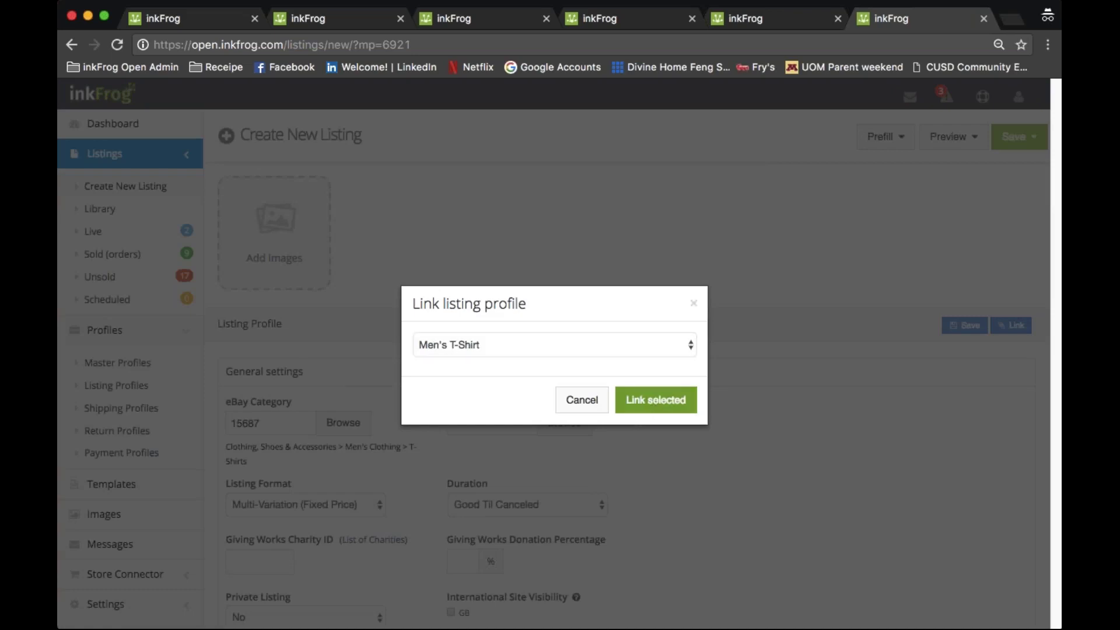
left_click(655, 400)
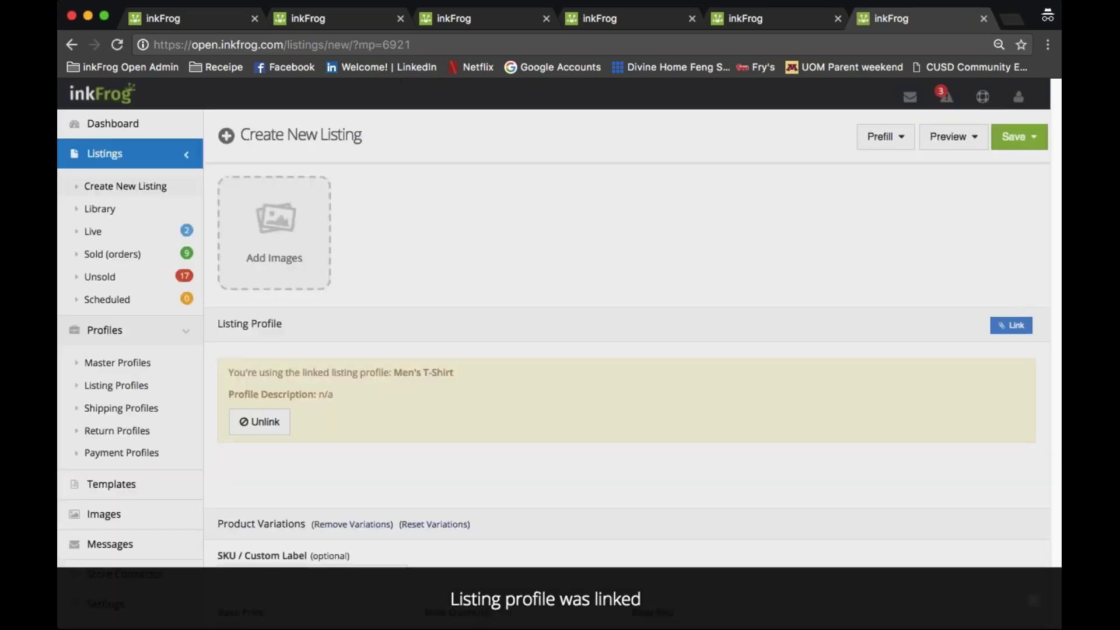
- Link the eBay.com return profile in the return settings
scroll(655, 405, "down", 5)
scroll(653, 403, "down", 4)
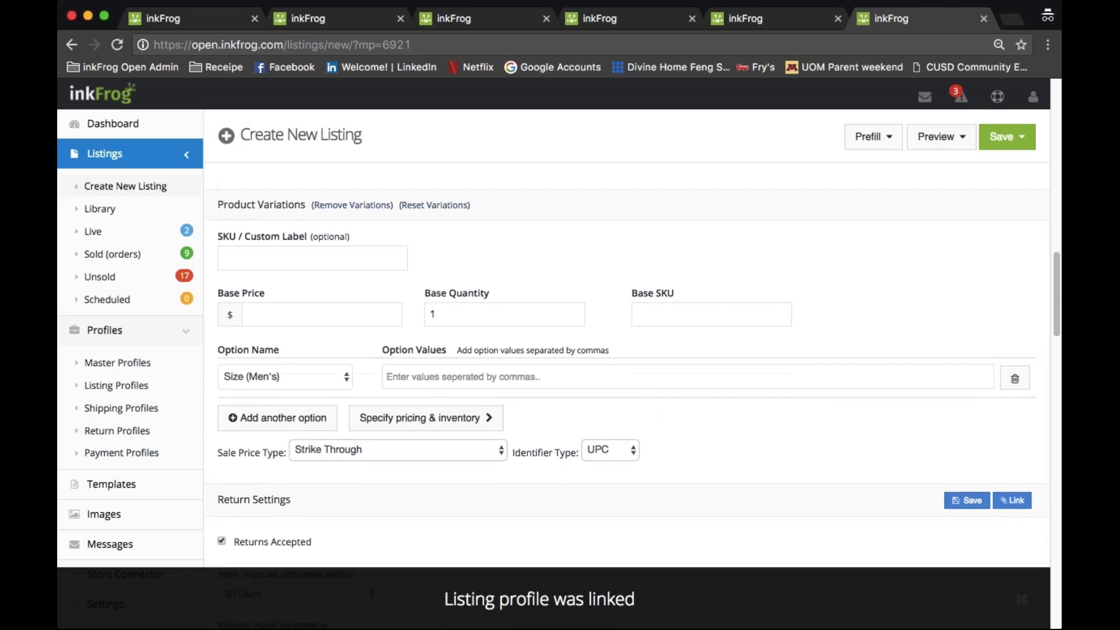
left_click(1012, 418)
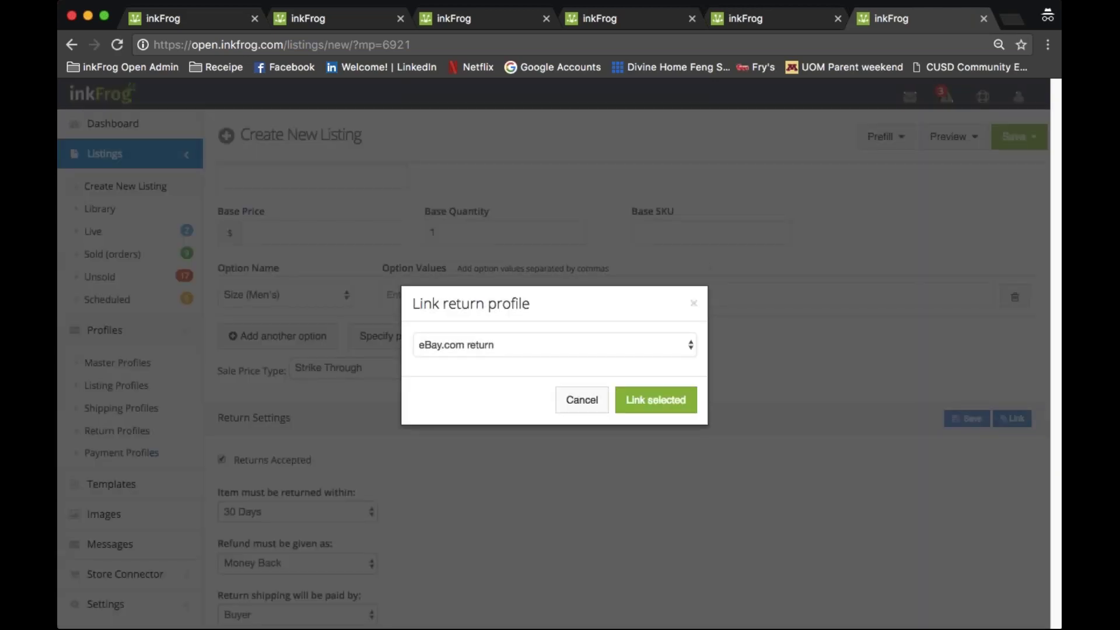
left_click(641, 403)
- Link the Men's T-Shirts shipping profile in the shipping profile section
scroll(1004, 325, "down", 8)
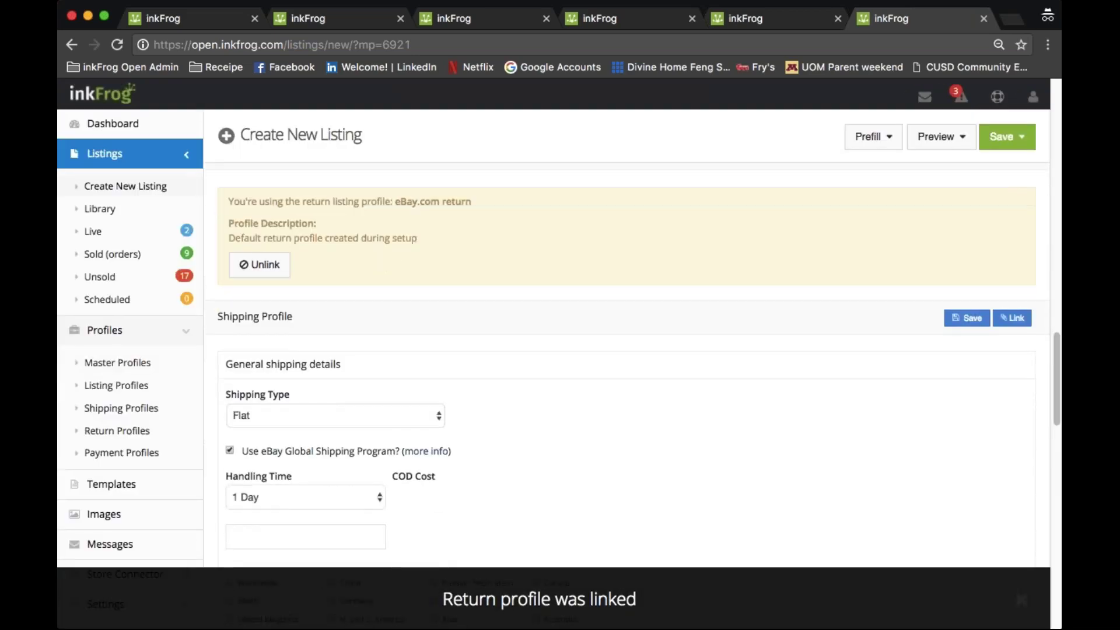
left_click(1003, 322)
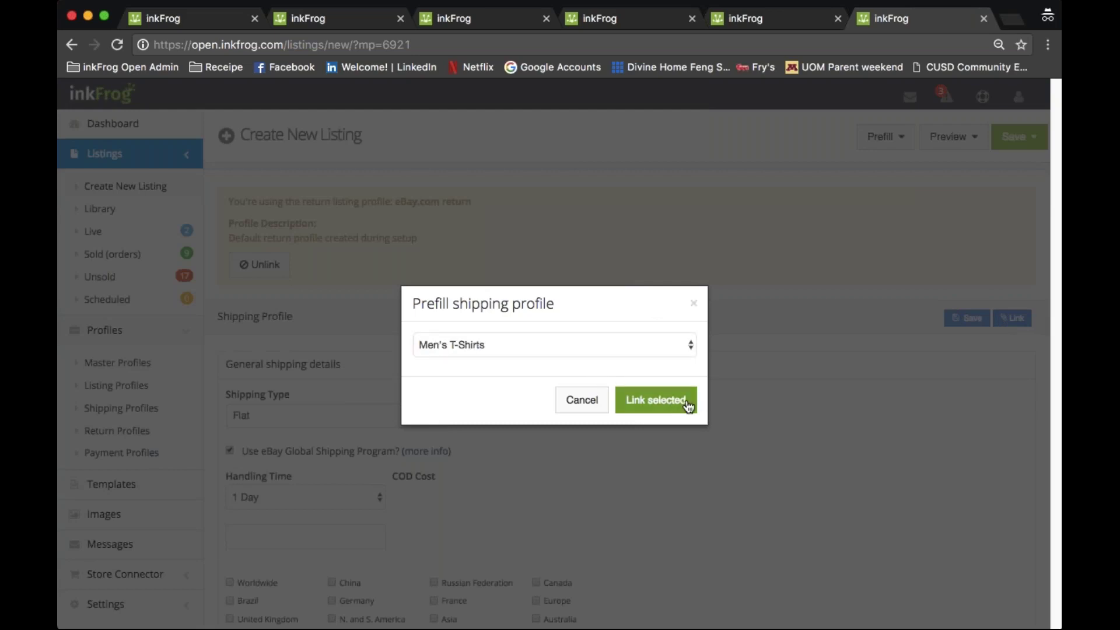
left_click(681, 400)
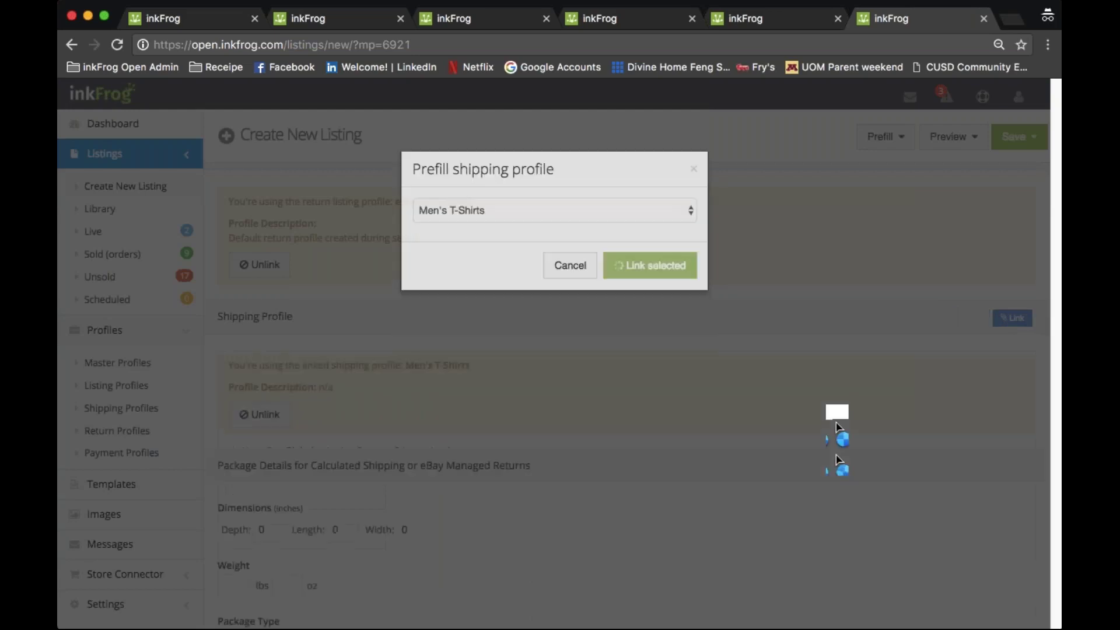
- Save the linked settings as a master profile, overwriting the existing Men's T-Shirt profile
scroll(816, 414, "down", 10)
scroll(668, 412, "up", 10)
scroll(669, 410, "down", 4)
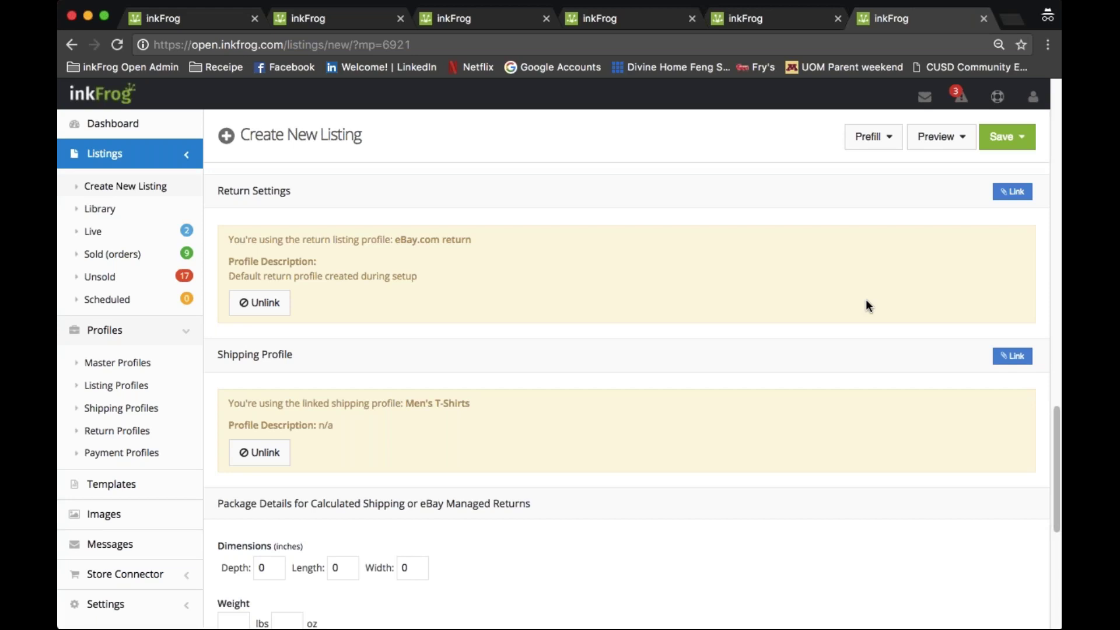
left_click(991, 145)
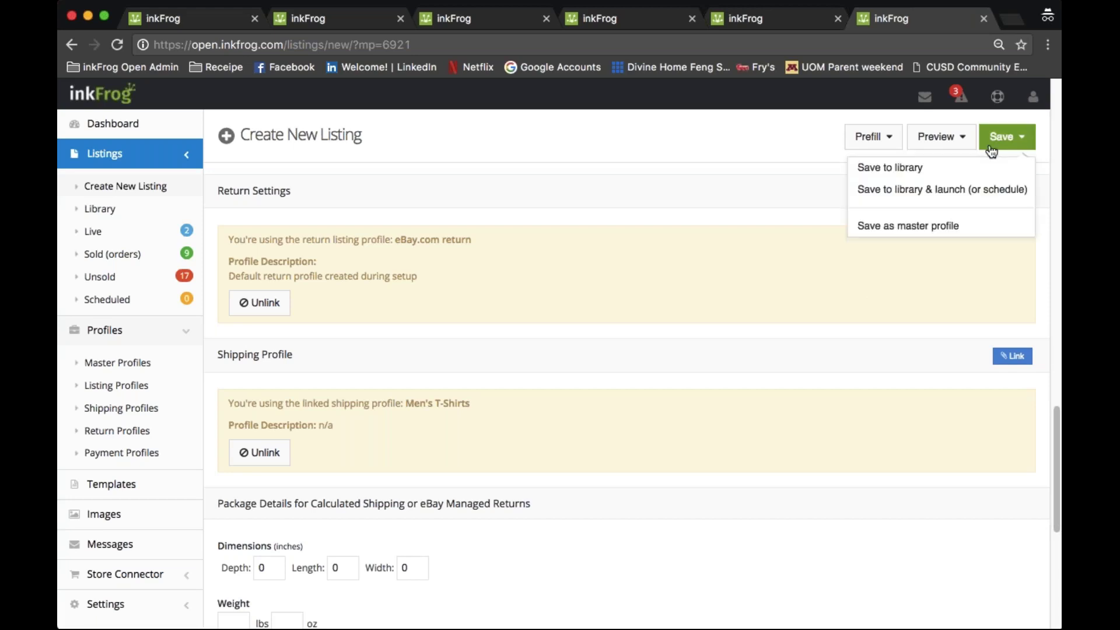
left_click(933, 226)
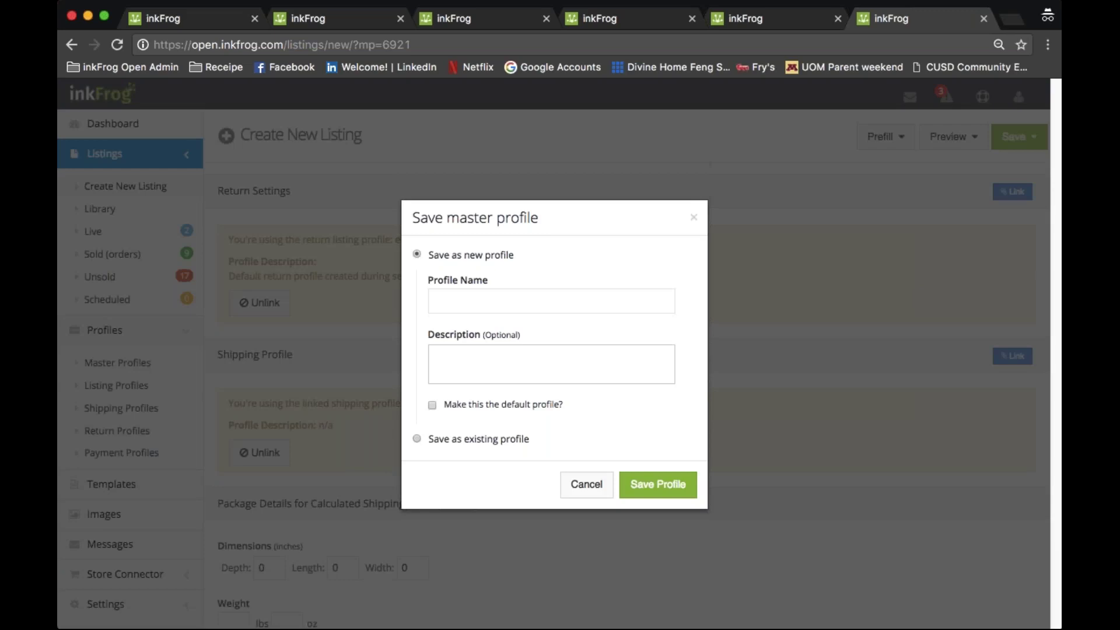
left_click(455, 439)
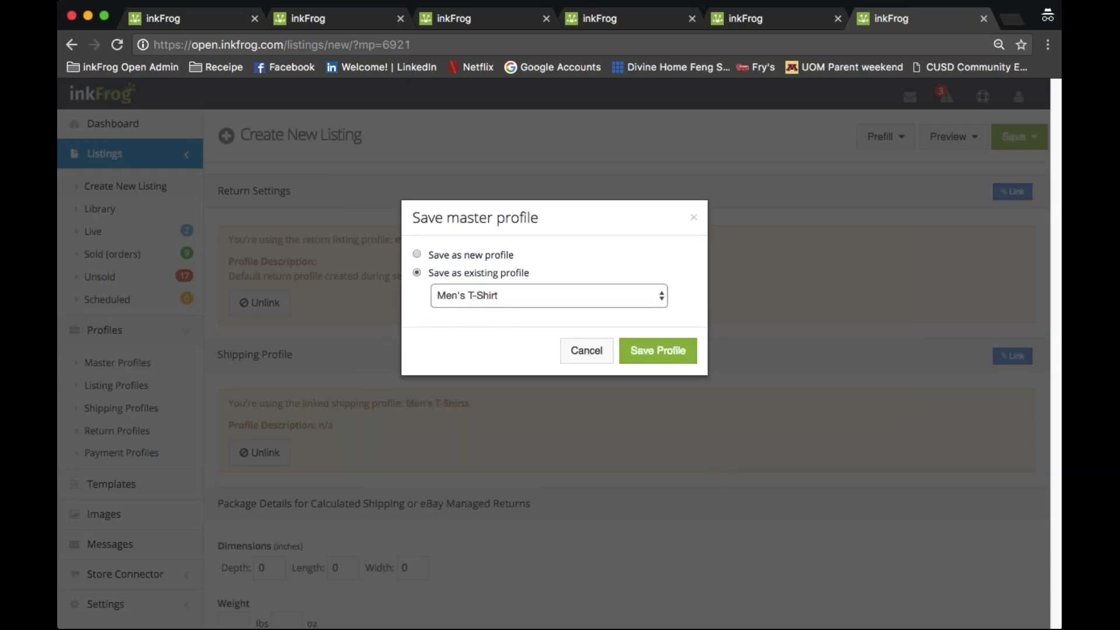
left_click(676, 352)
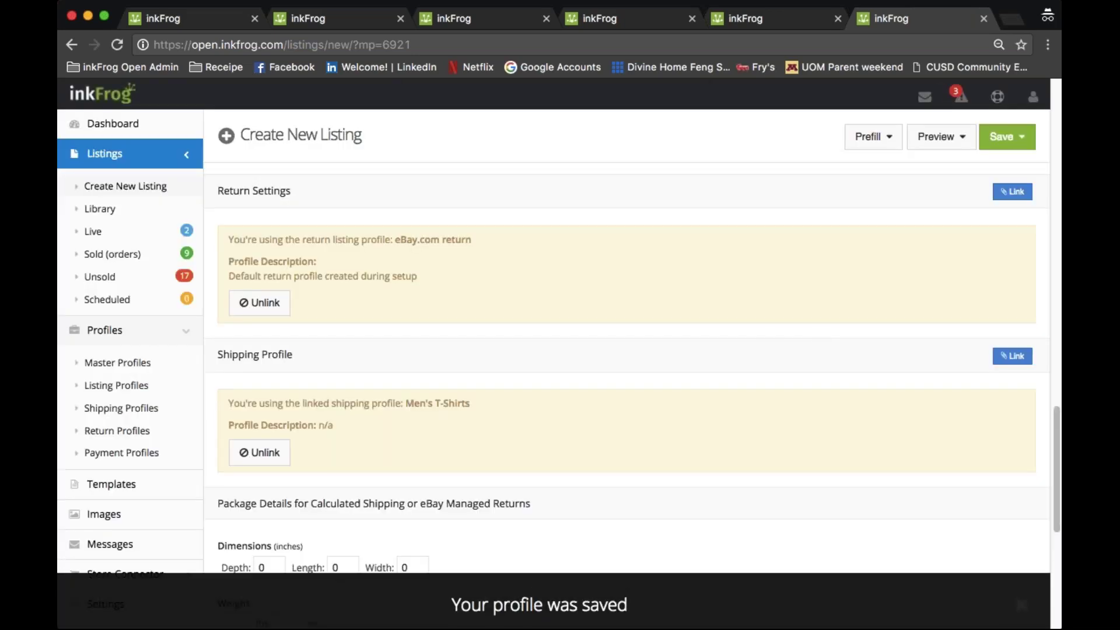
- Reopen the Men's T-Shirt master profile and check its linked listing, return and shipping profiles
left_click(140, 365)
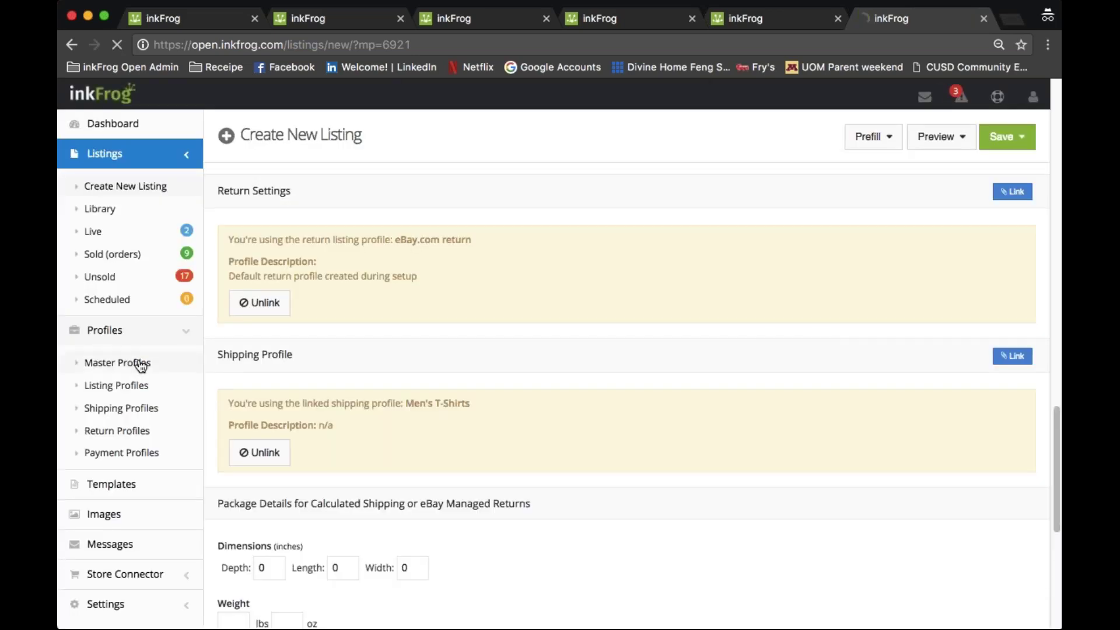
left_click(262, 256)
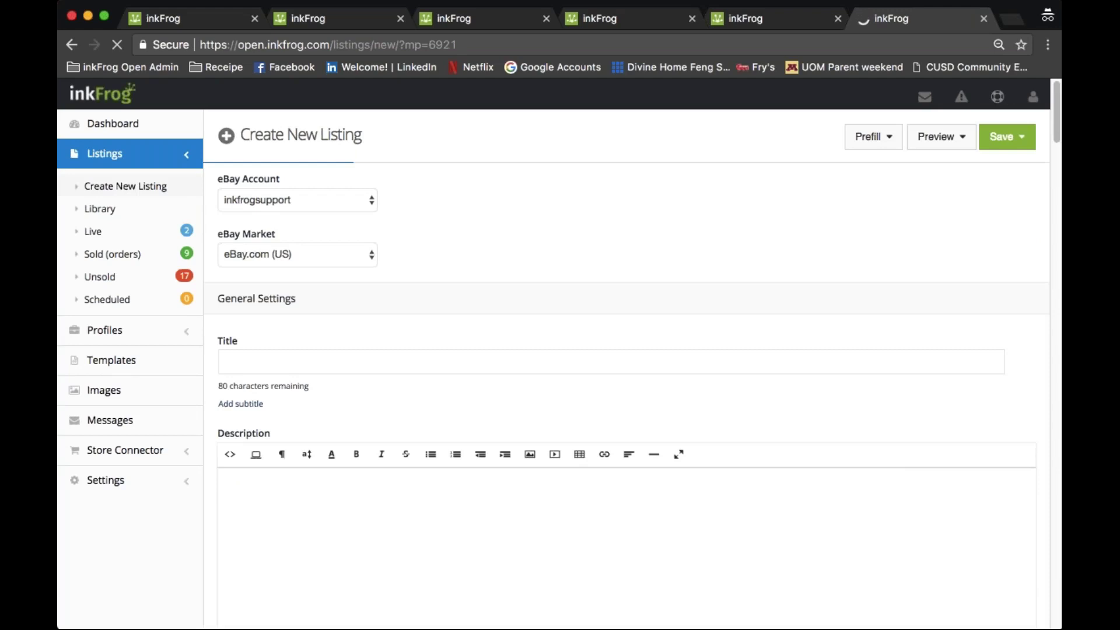
scroll(633, 395, "down", 10)
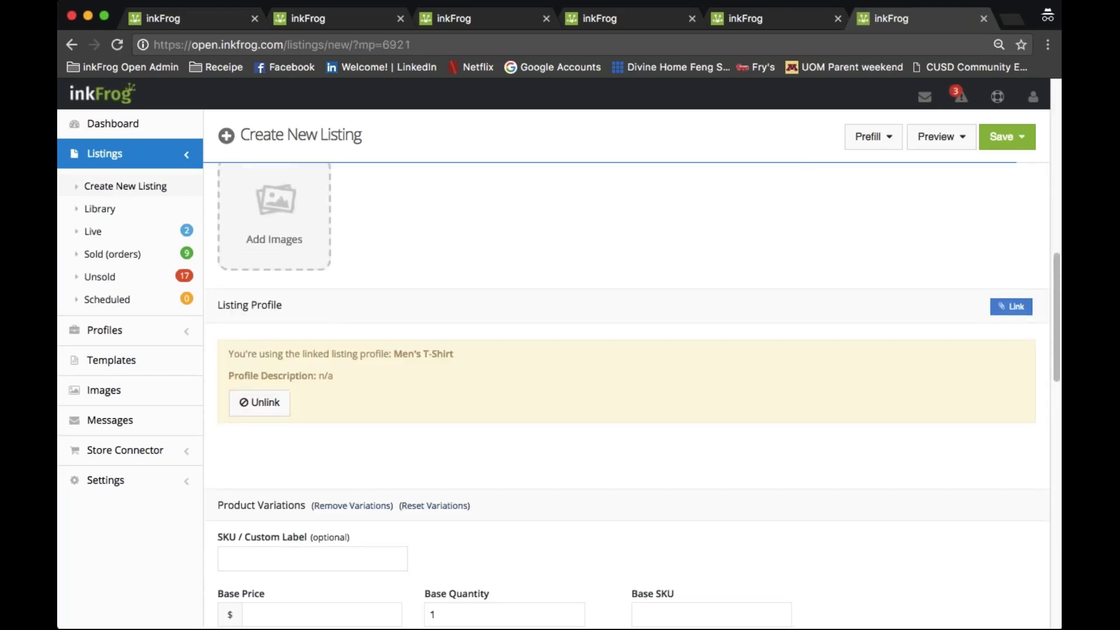
scroll(570, 386, "down", 5)
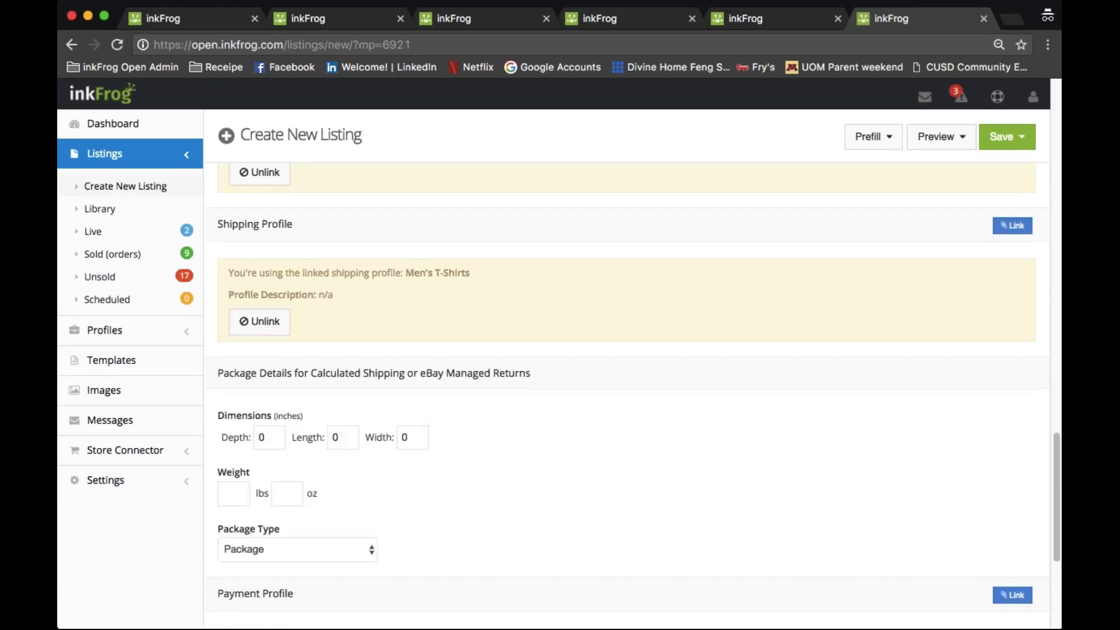
- Unlink the Men's T-Shirt listing profile from the new listing
scroll(570, 386, "up", 5)
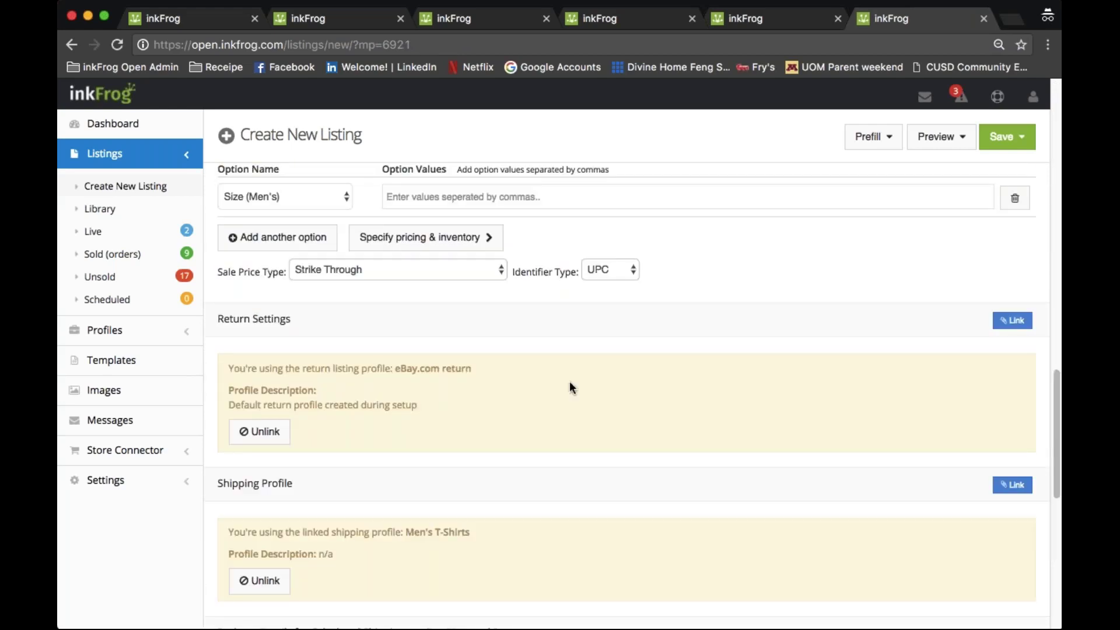
scroll(570, 386, "up", 10)
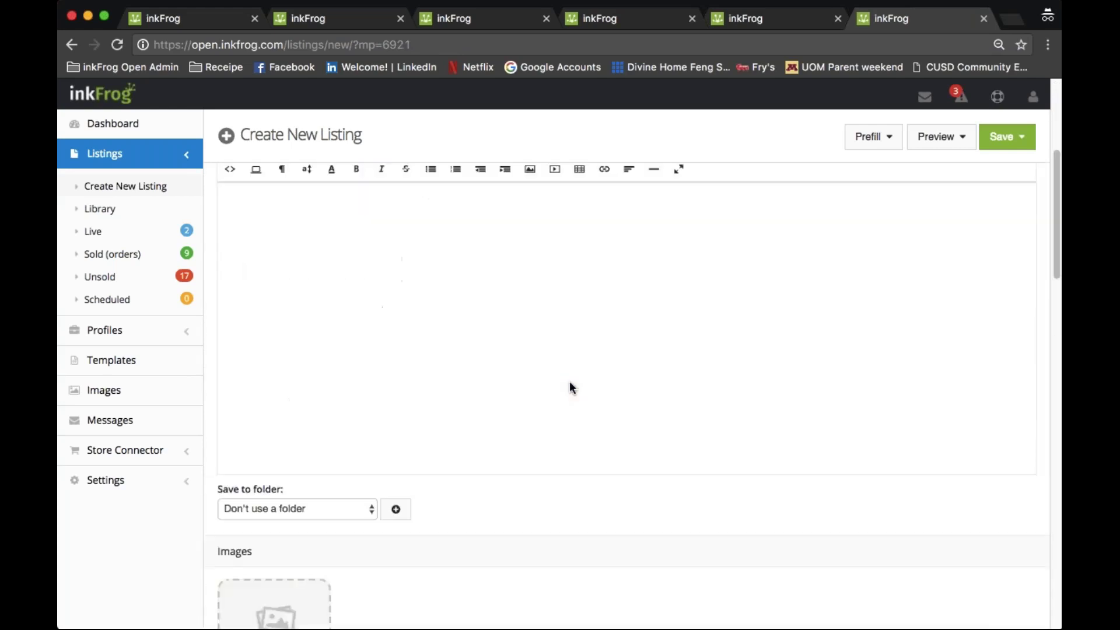
scroll(570, 383, "down", 5)
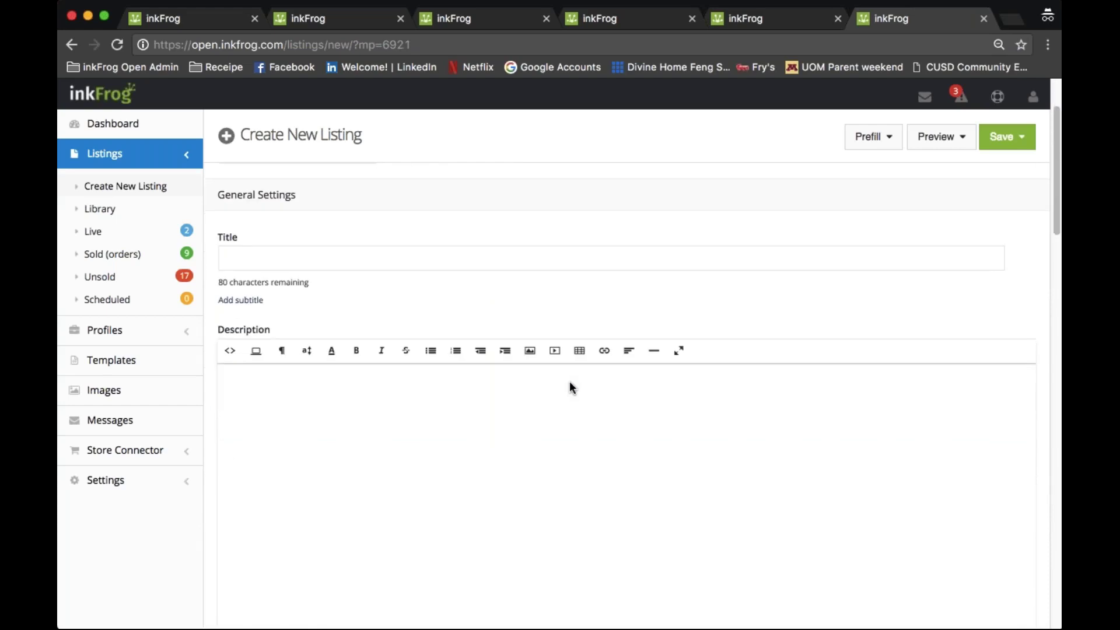
scroll(570, 387, "down", 5)
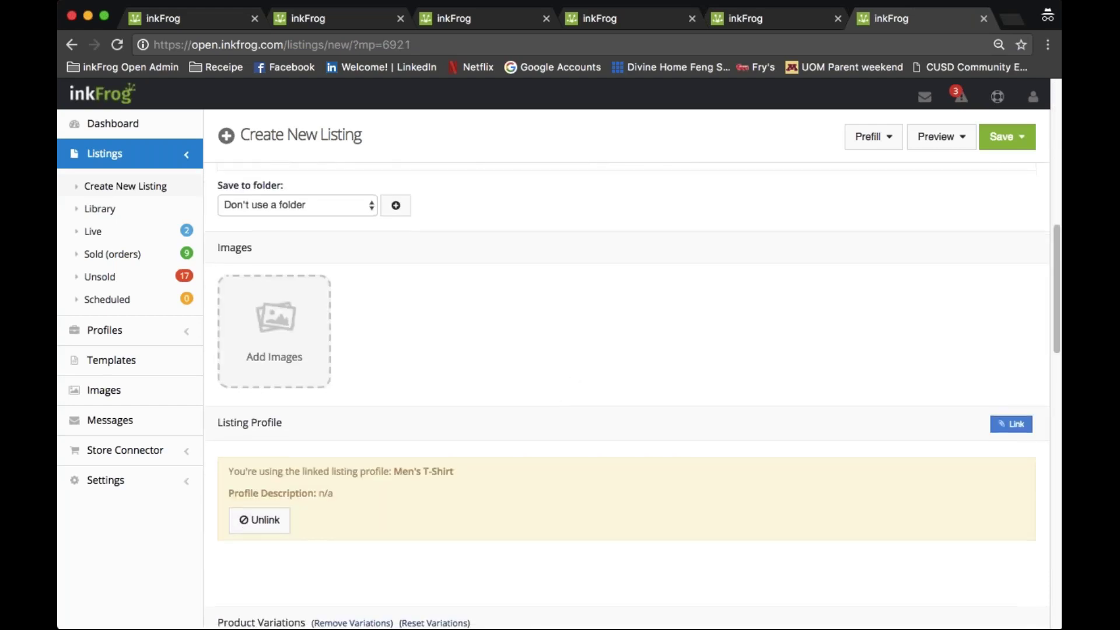
scroll(477, 477, "down", 2)
scroll(477, 476, "down", 3)
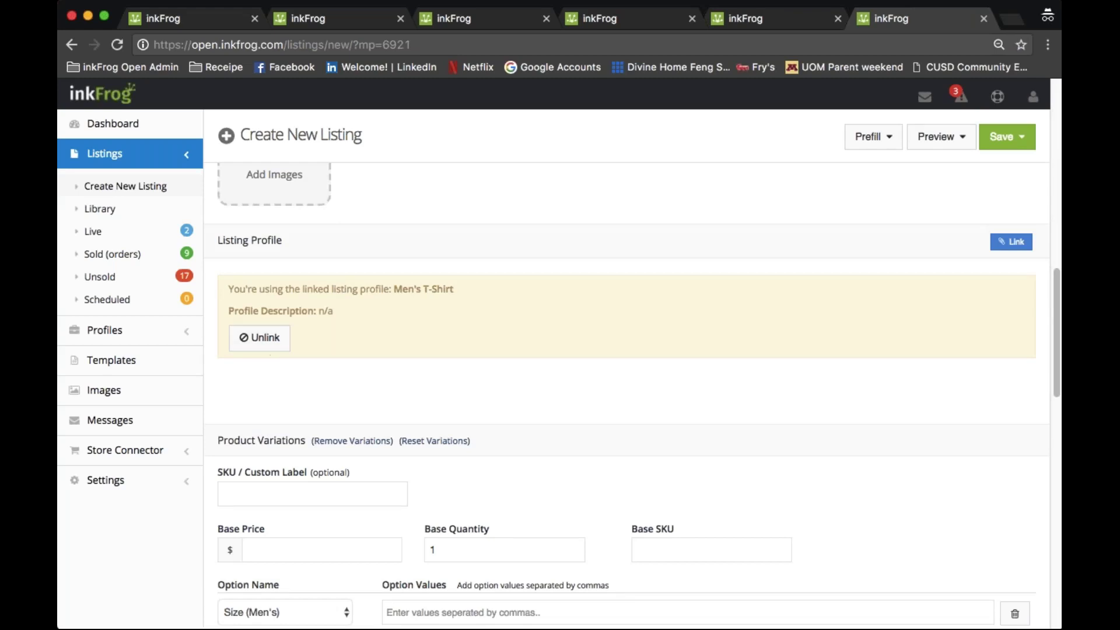
left_click(259, 337)
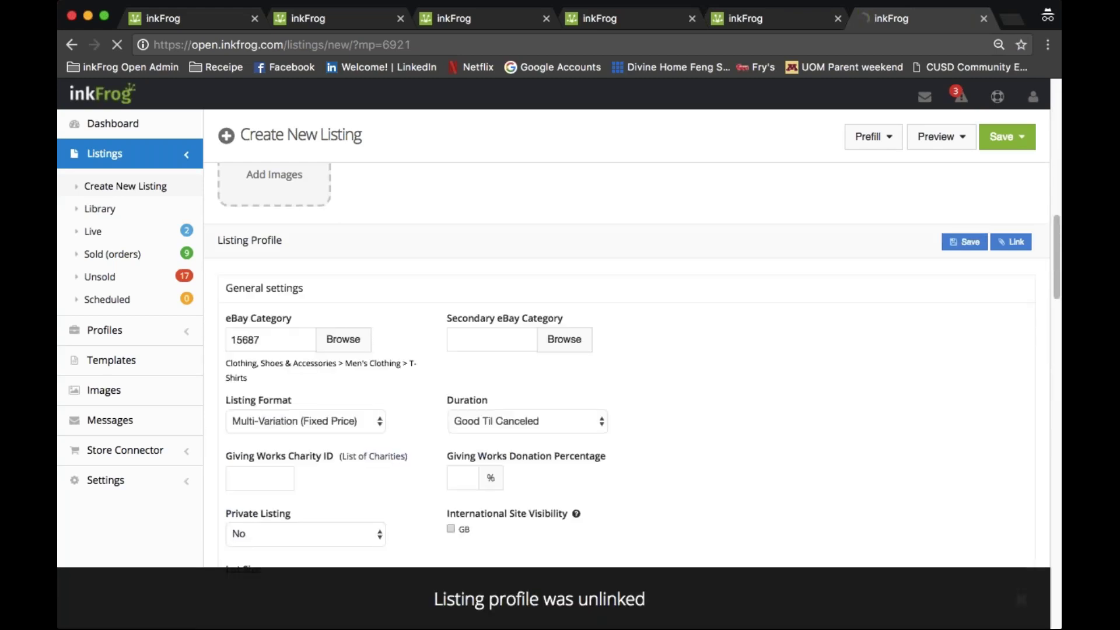
- Set the Brand item specific to Test2 and try to save the listing to the library
scroll(632, 369, "down", 1)
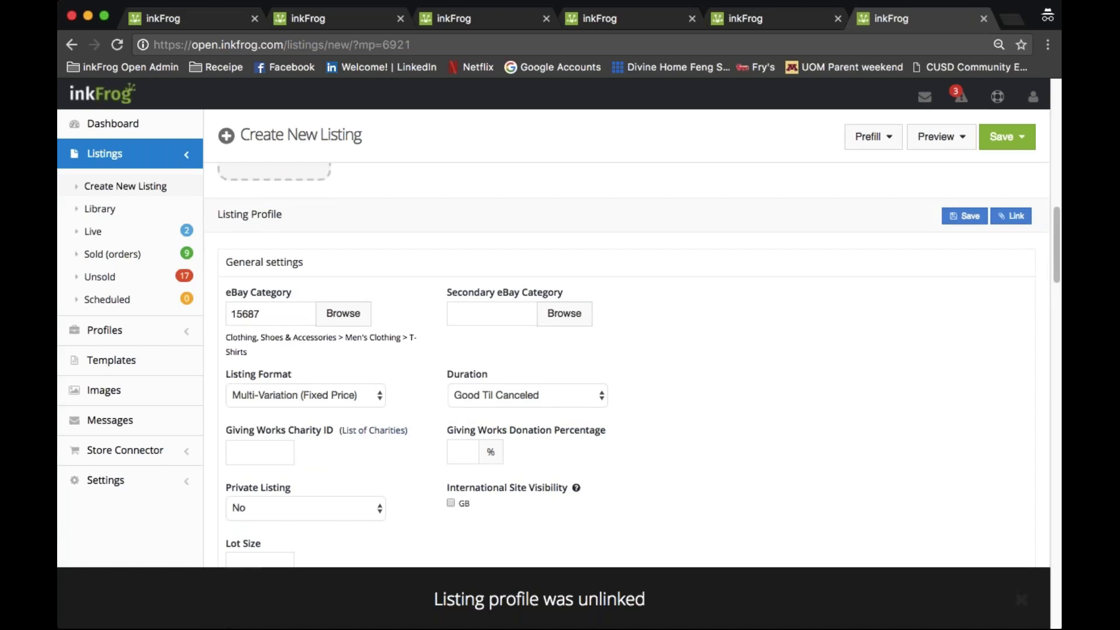
scroll(343, 367, "down", 10)
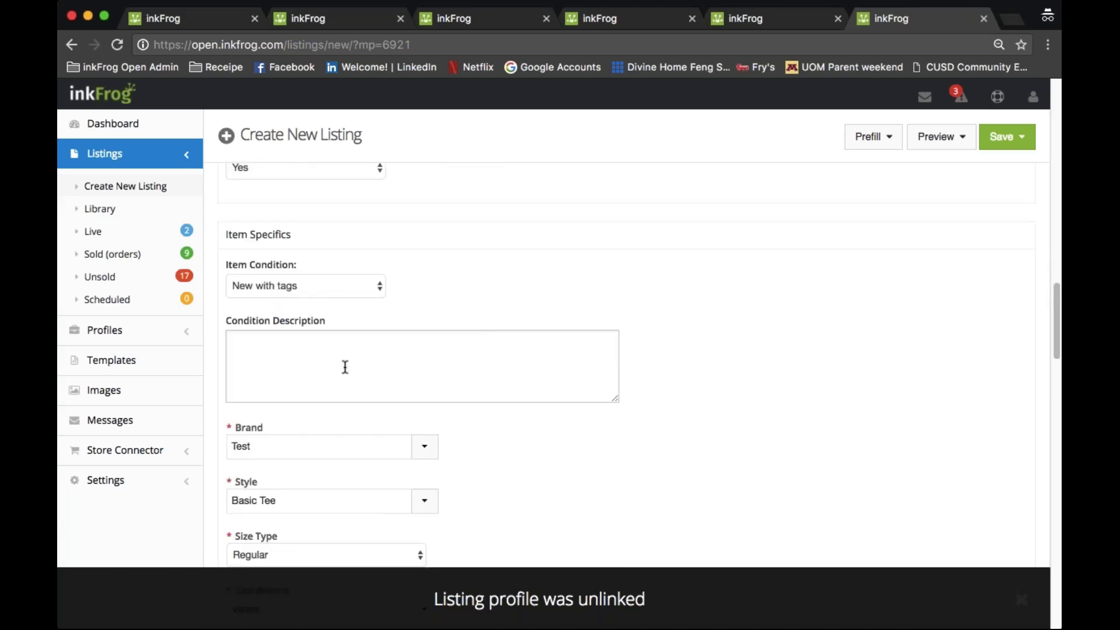
left_click(291, 447)
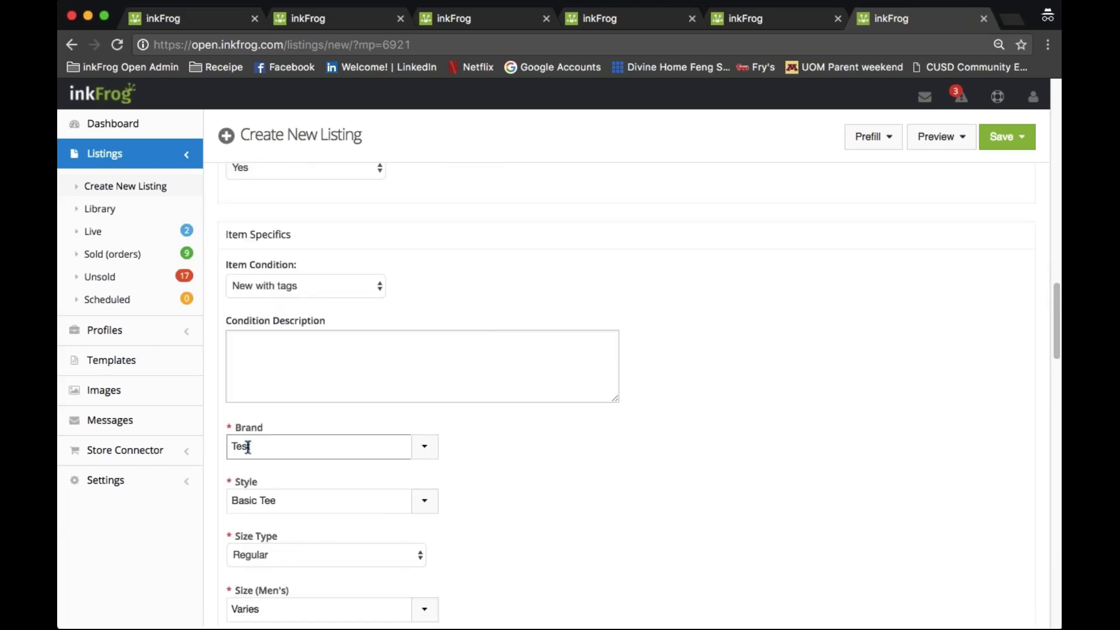
type("2")
left_click(1015, 143)
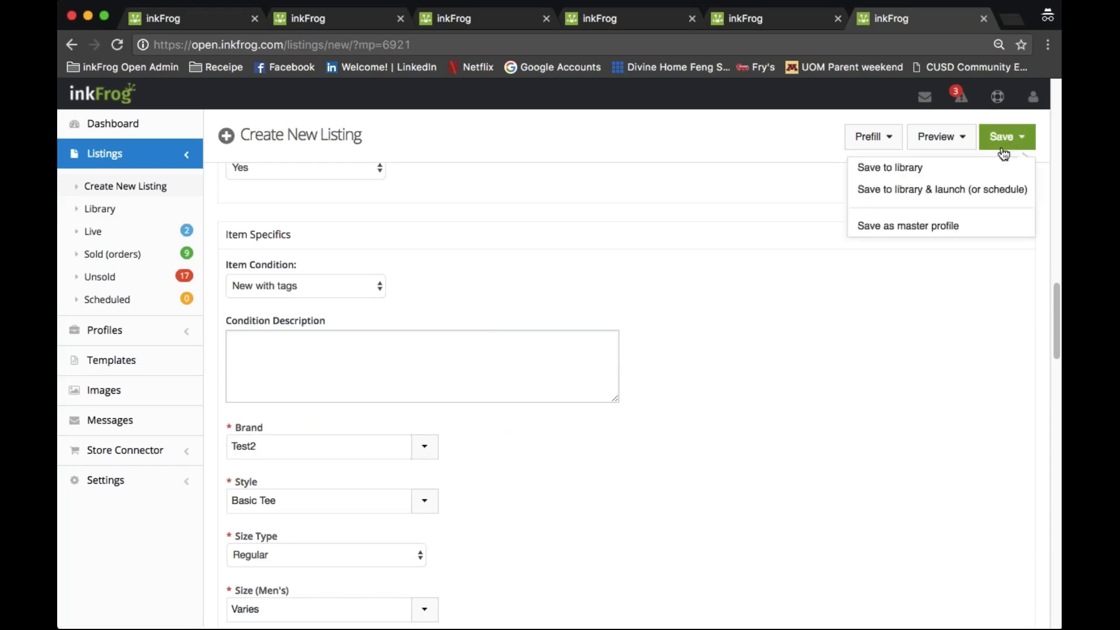
left_click(960, 170)
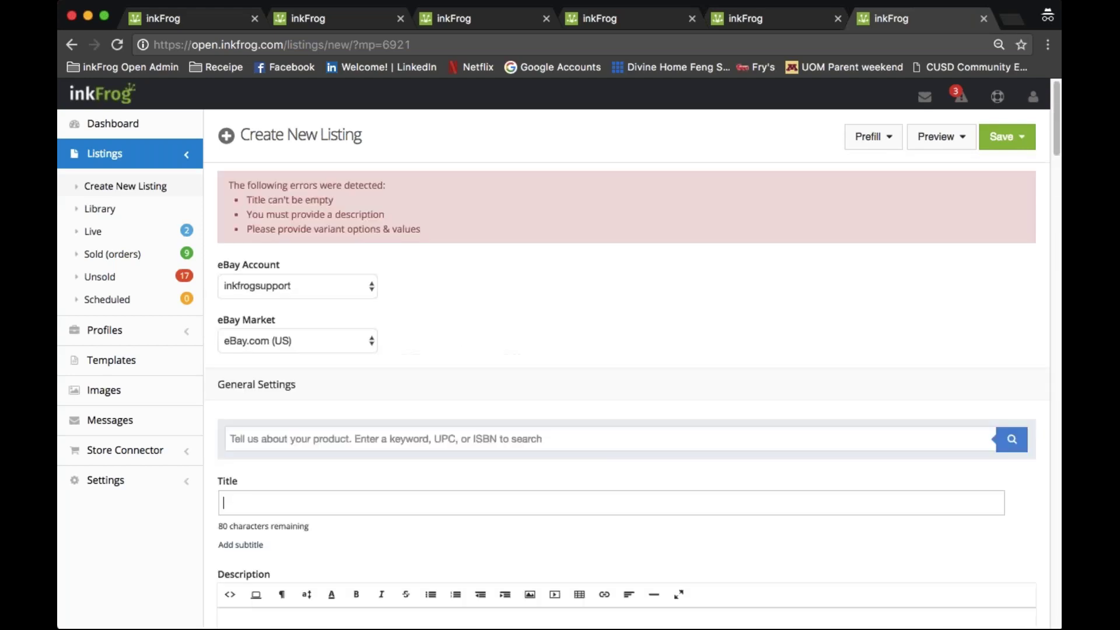
- Enter Test as both the listing's title and description, and try saving it to the library again
left_click(280, 505)
type("Test")
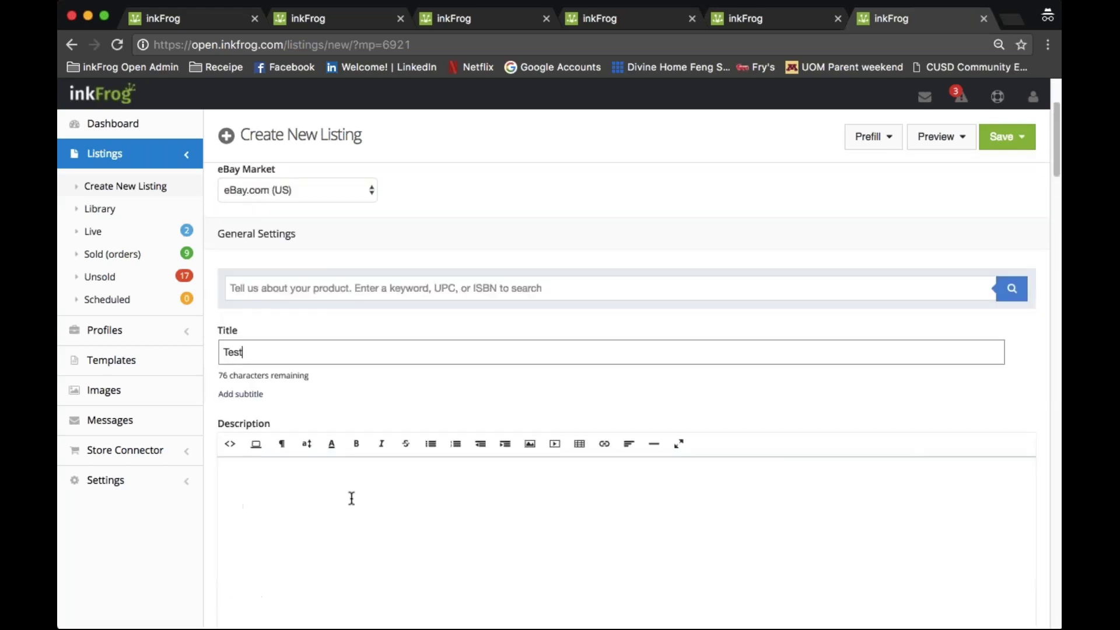
scroll(351, 498, "down", 3)
left_click(330, 307)
type("Test")
left_click(1018, 137)
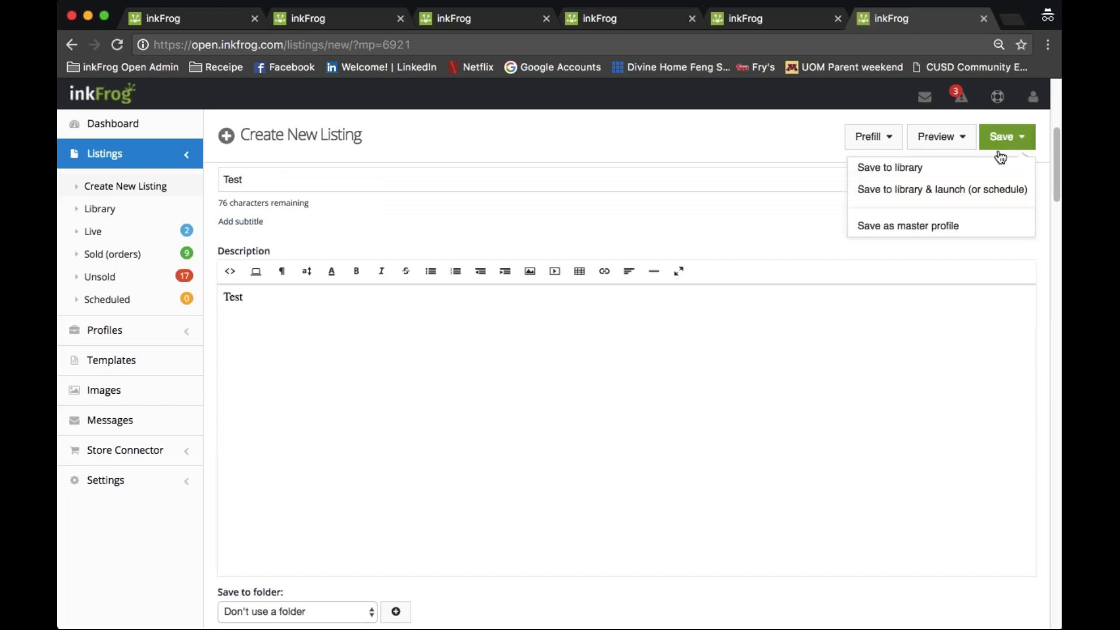
left_click(889, 167)
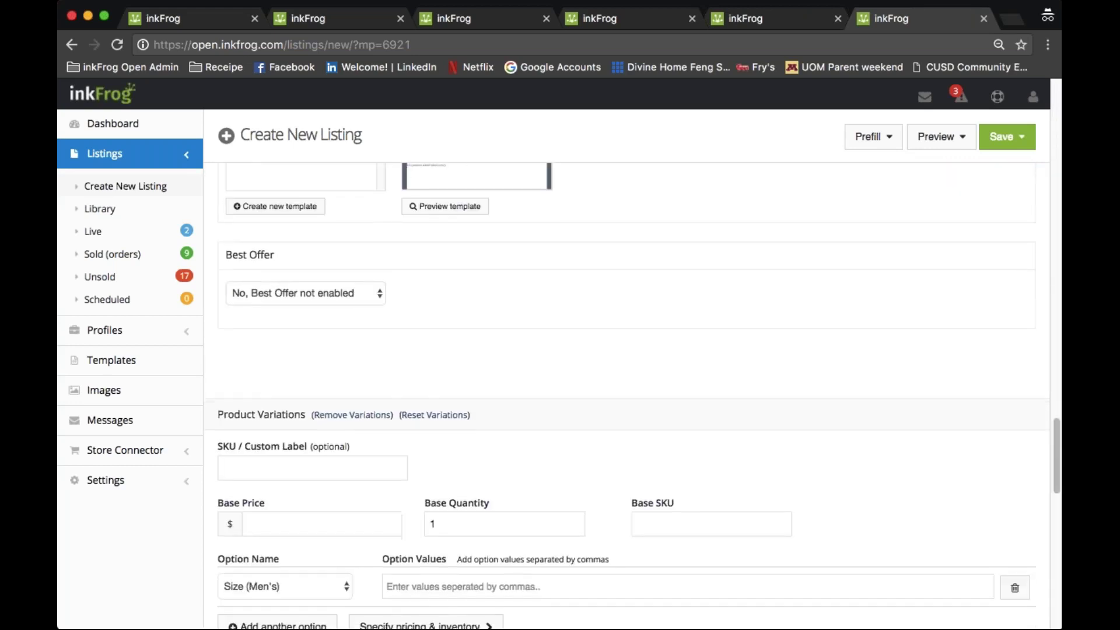
- Set the base price to $12, add S as a men's size option, and generate the variant's pricing and inventory
left_click(311, 370)
type("12")
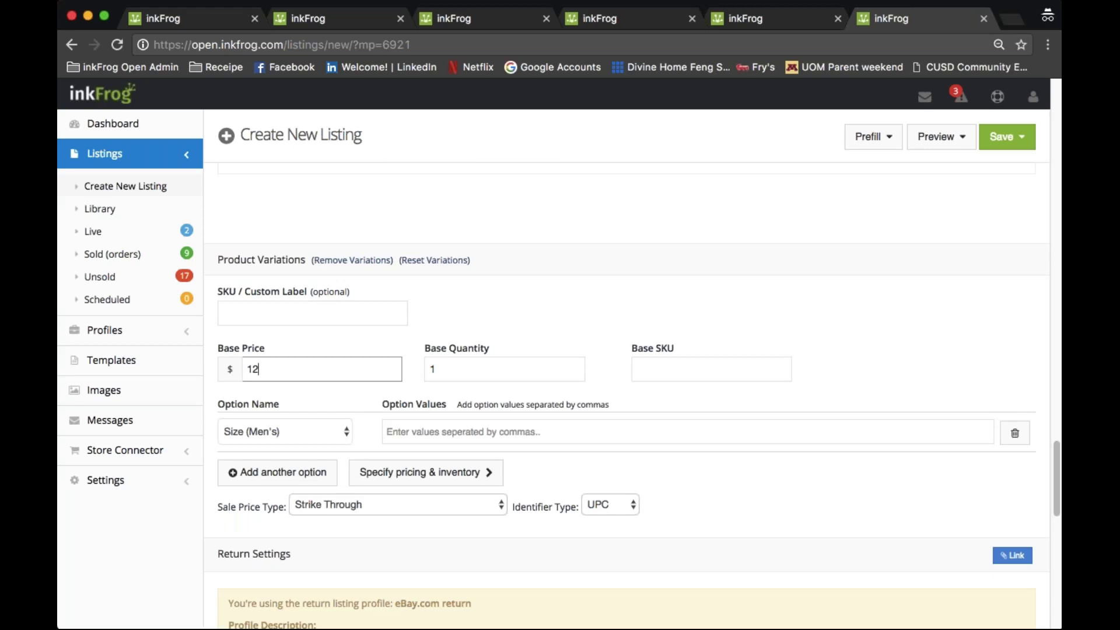
left_click(411, 431)
left_click(411, 471)
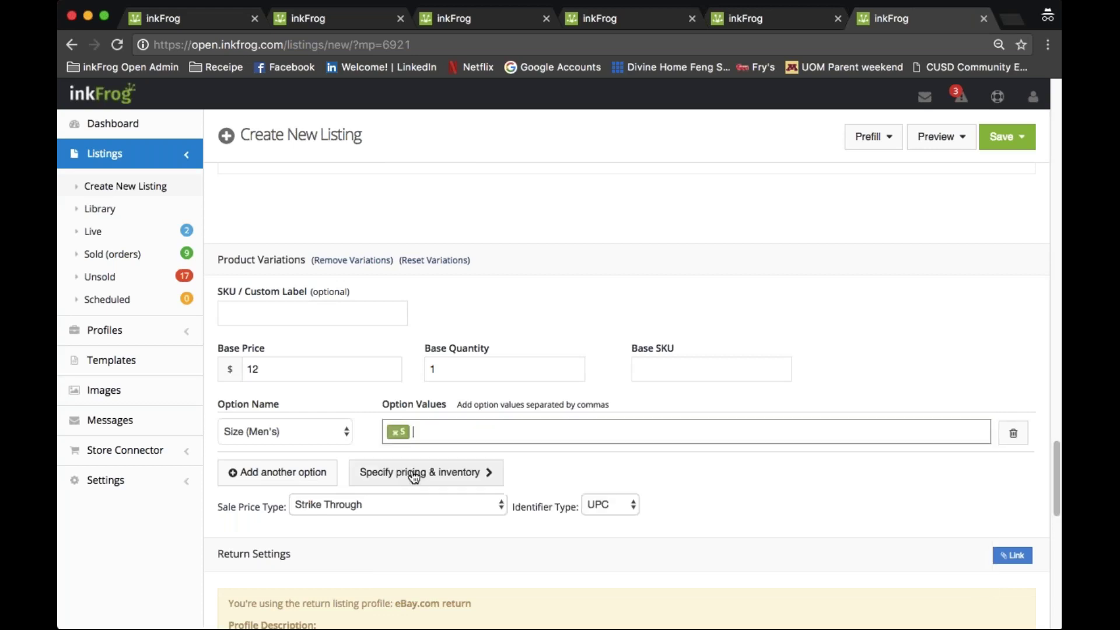
left_click(448, 480)
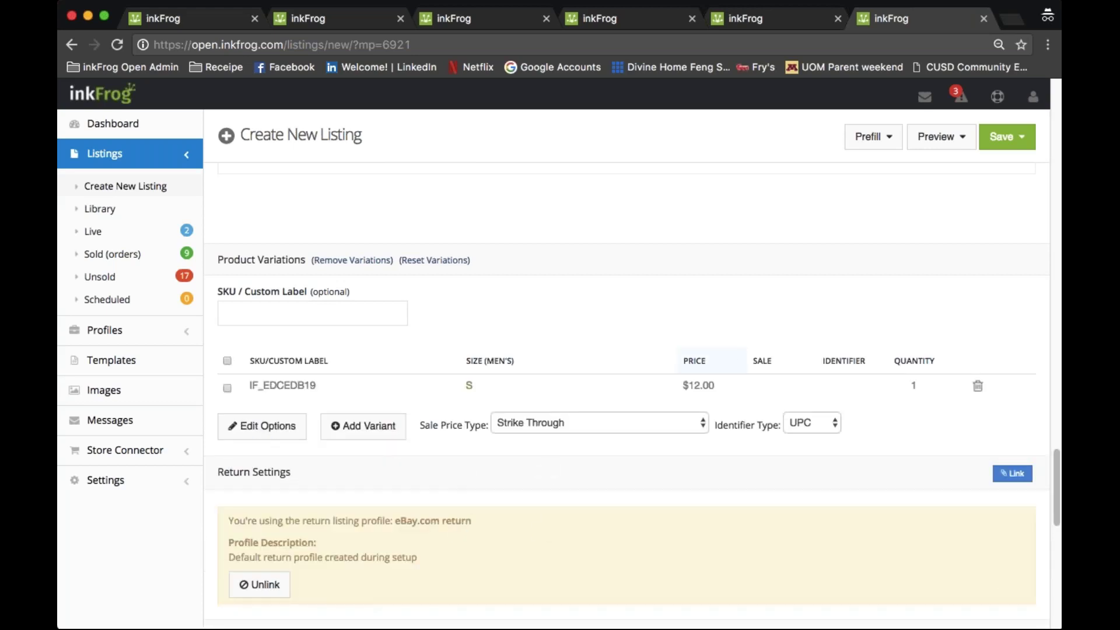
- Save the completed Test listing to the library
left_click(1007, 137)
left_click(887, 165)
left_click(593, 366)
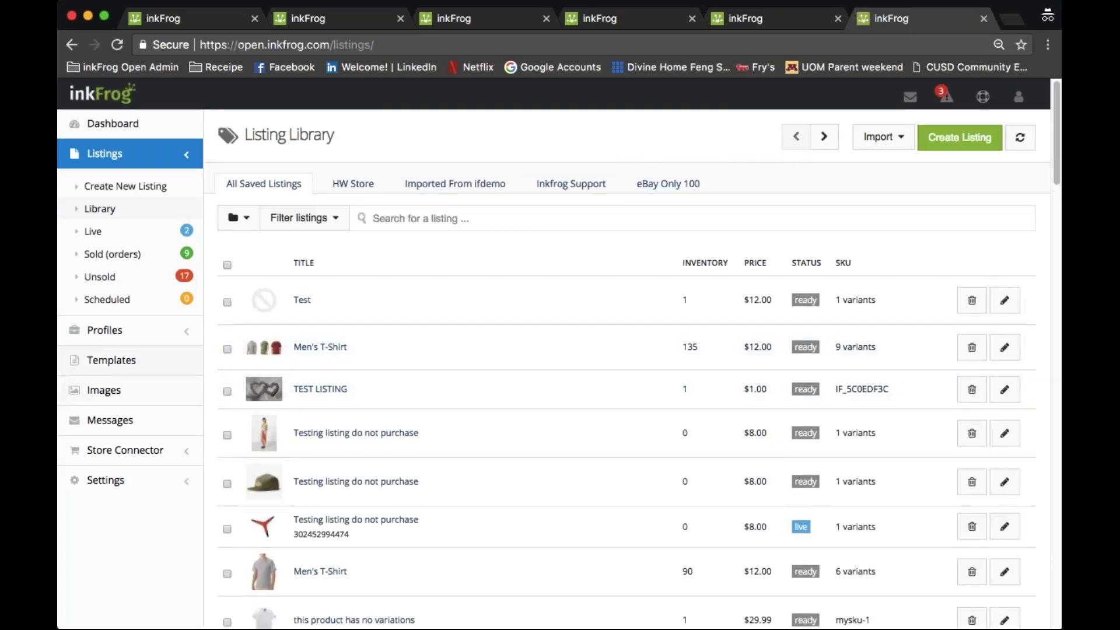
- Load the Men's T-Shirt master profile into another new listing and check that its listing profile is linked
left_click(115, 330)
left_click(112, 361)
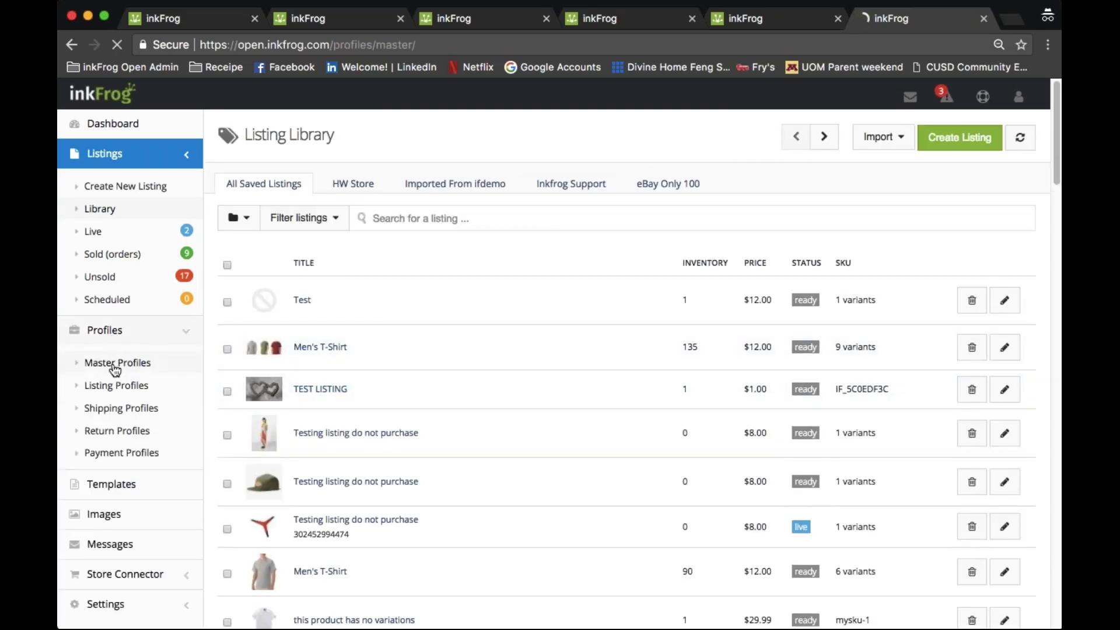
left_click(265, 256)
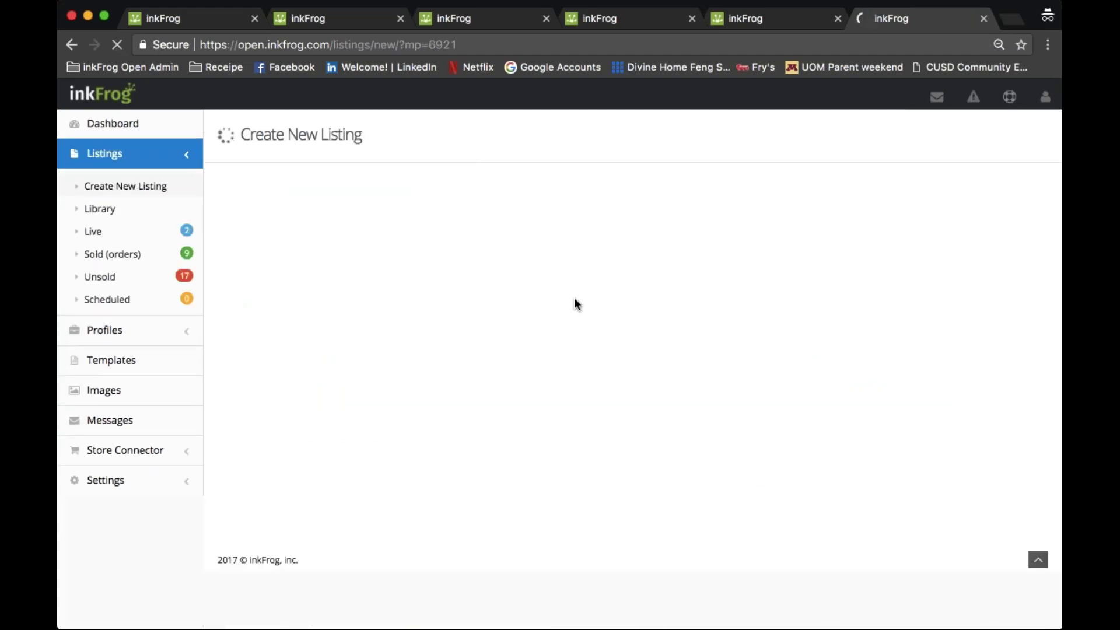
scroll(574, 297, "down", 15)
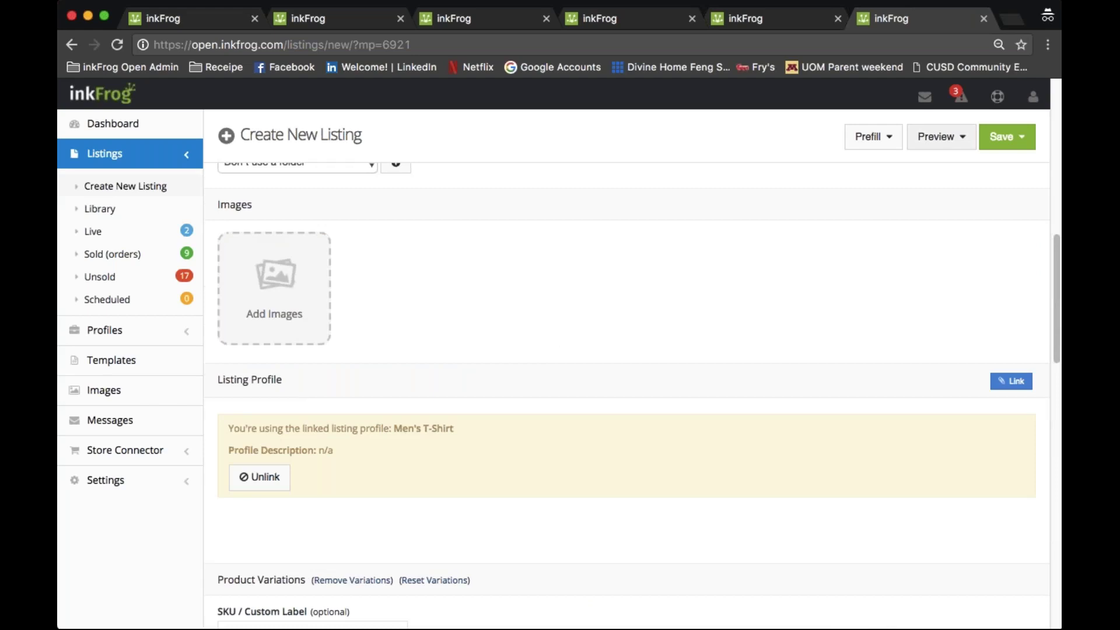
- Review the listing's save options, then return to the listing library and show the available profile types
left_click(999, 139)
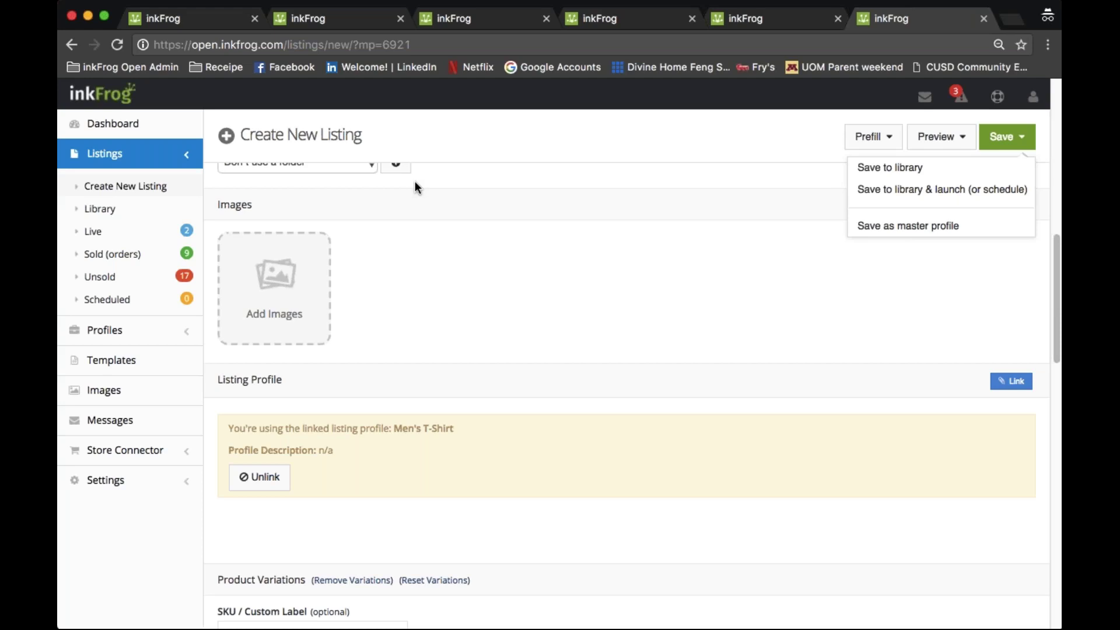
left_click(75, 208)
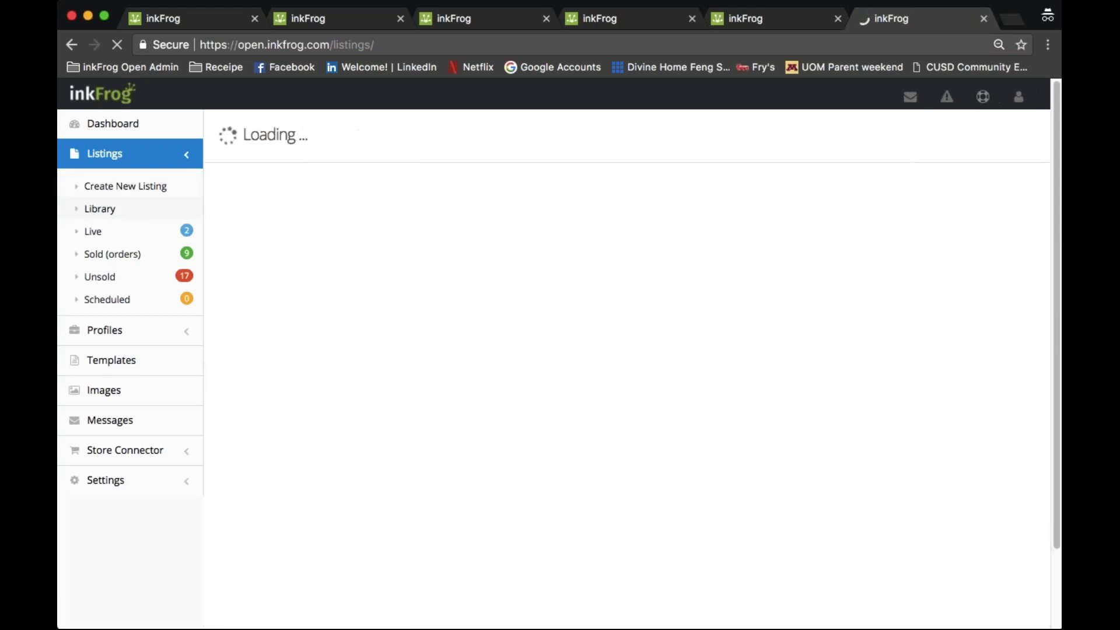
left_click(143, 338)
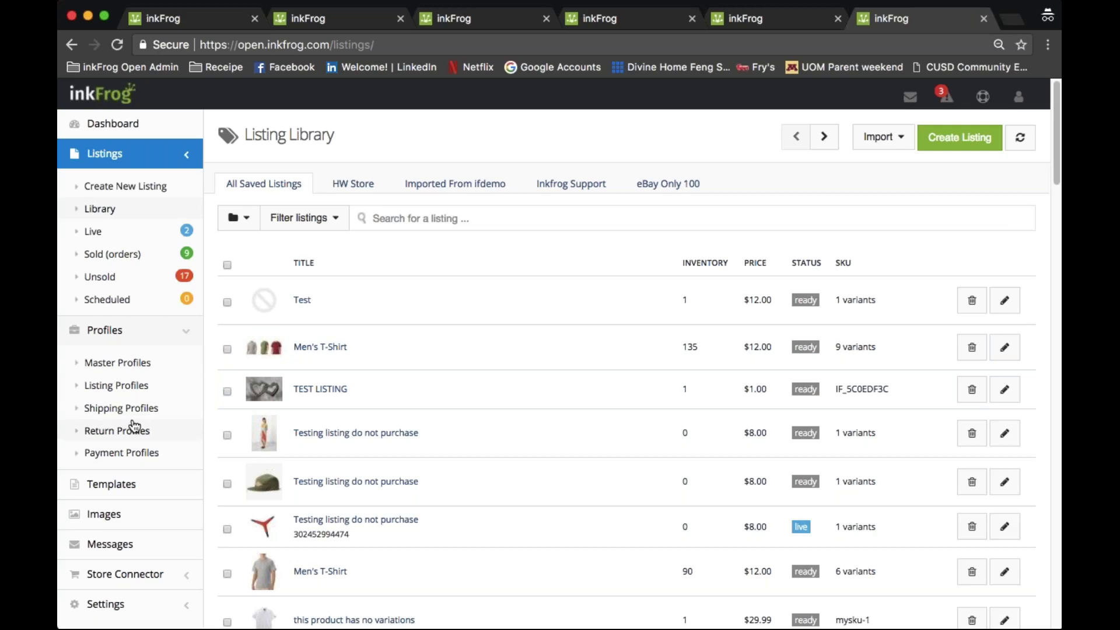
- Open the help center at success.inkfrog.com in a new tab and look through its announcements, updates and FAQs
left_click(1018, 21)
type("s")
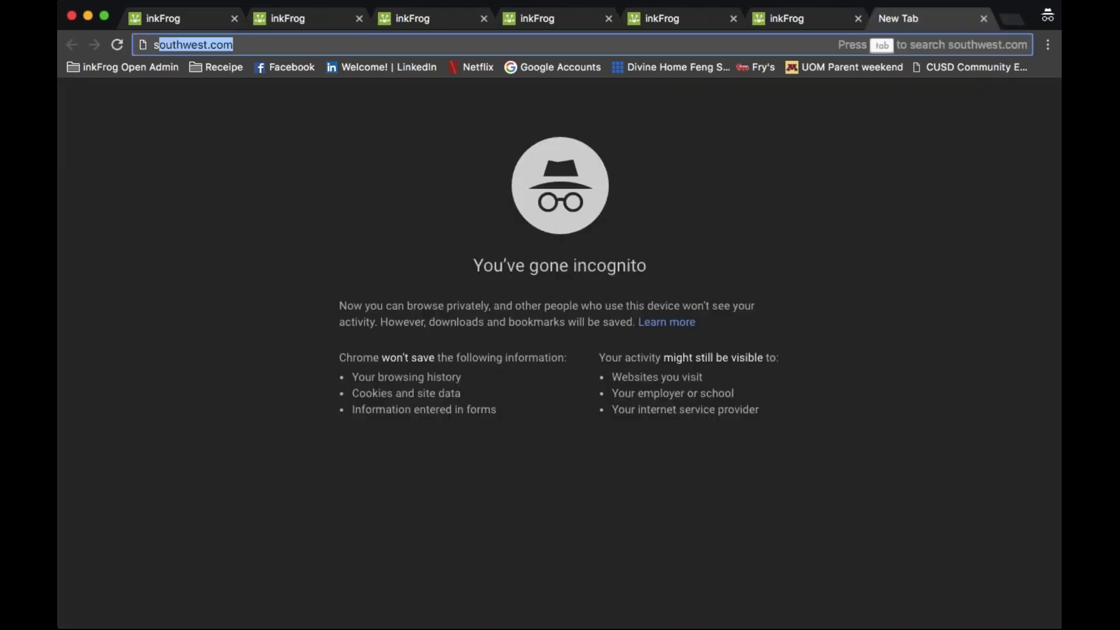
type("uccess.c")
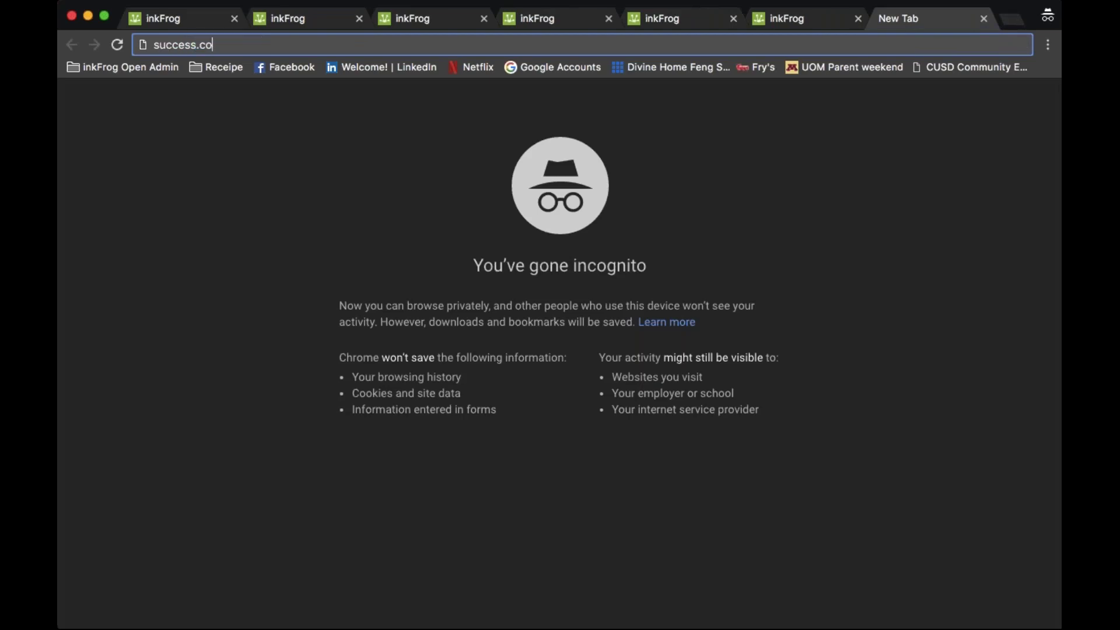
key("BackSpace")
type("inkfrog.c")
key("Return")
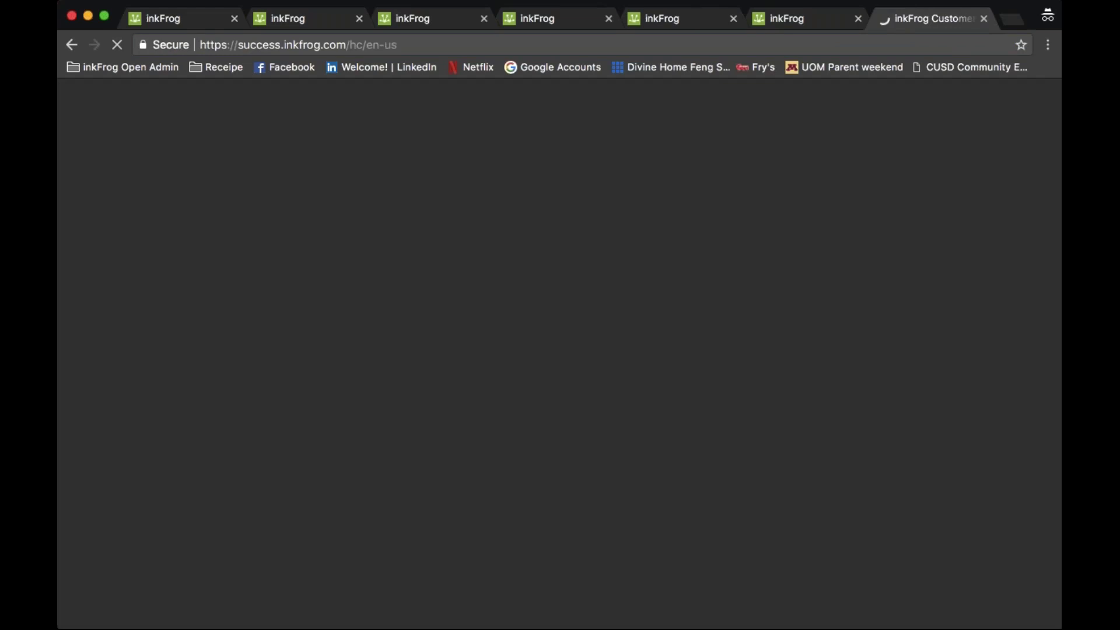
scroll(506, 354, "down", 3)
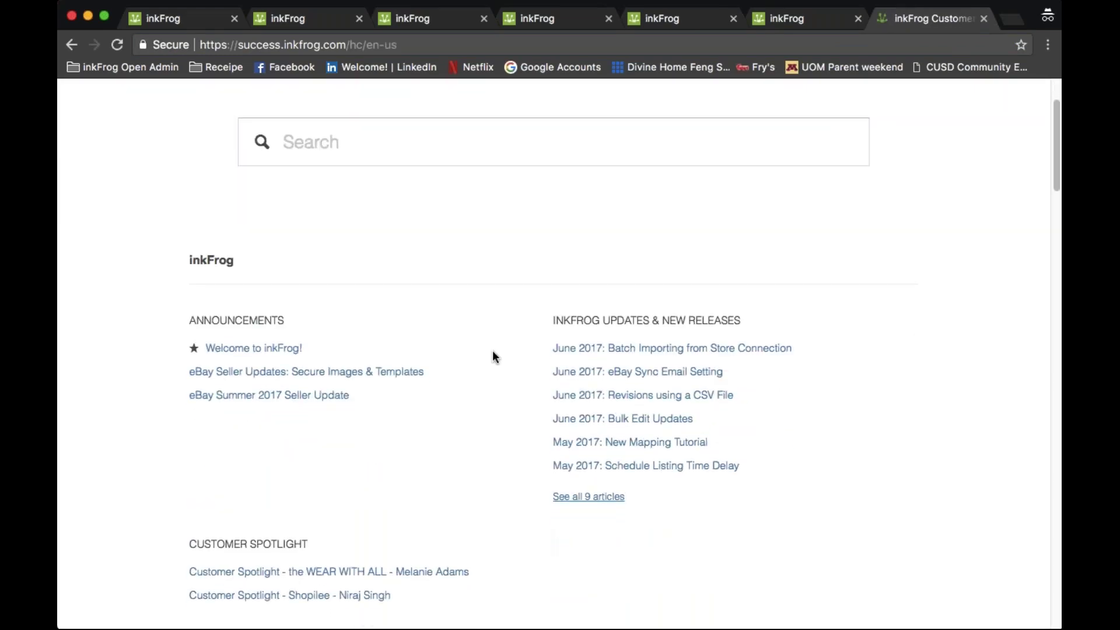
scroll(494, 356, "down", 2)
scroll(493, 356, "down", 5)
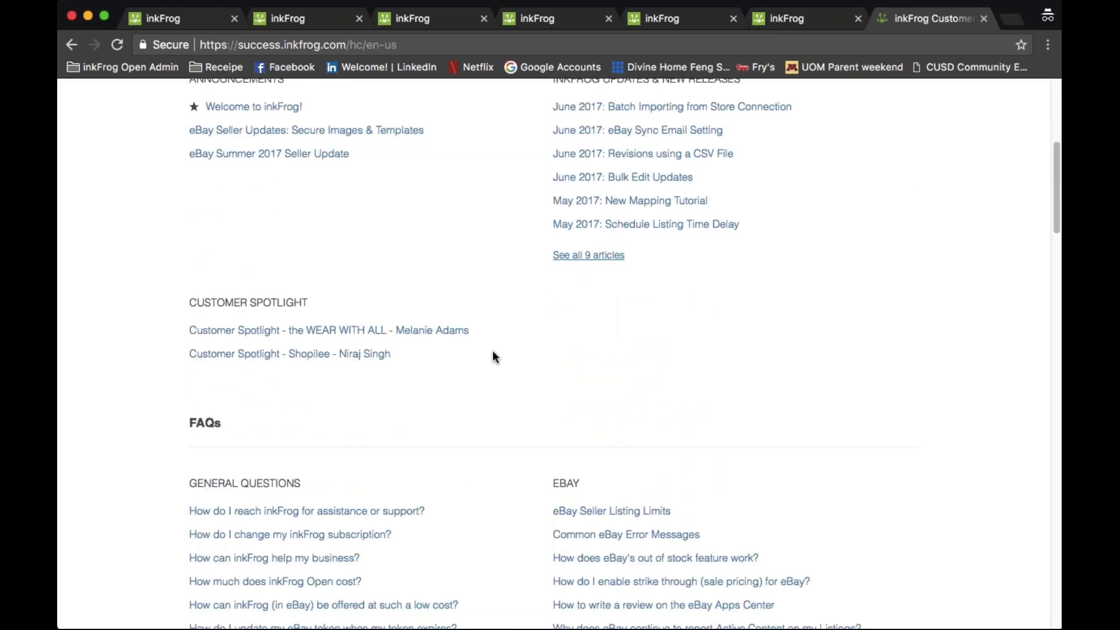
scroll(493, 357, "down", 7)
scroll(492, 357, "up", 12)
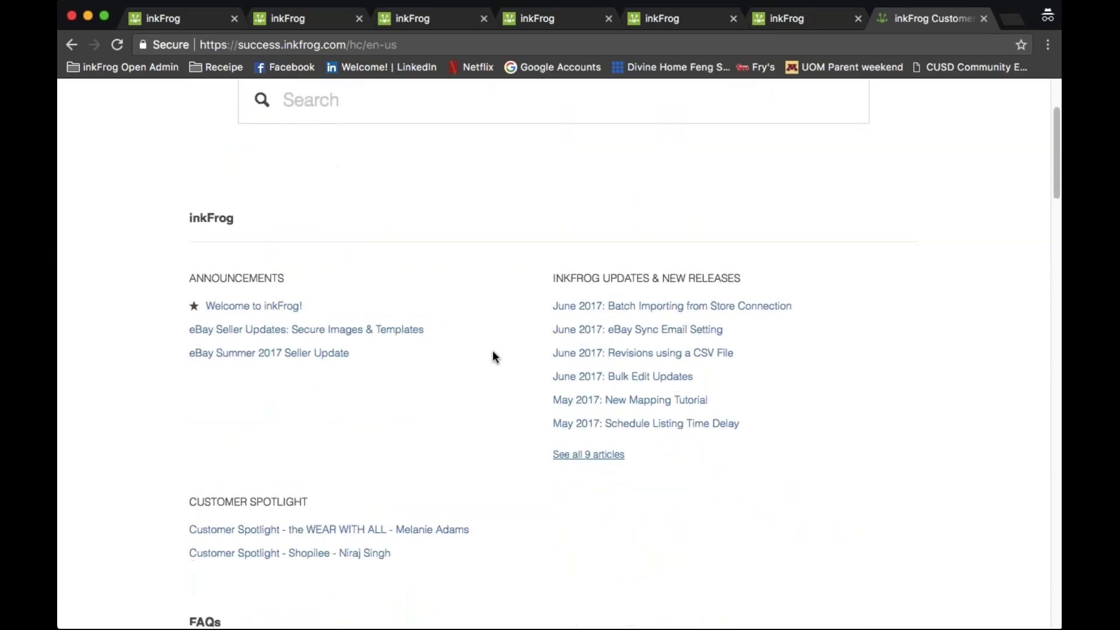
scroll(492, 357, "up", 4)
- Search the help center for "profiles" and read the article "What is the purpose of using profiles?"
left_click(431, 248)
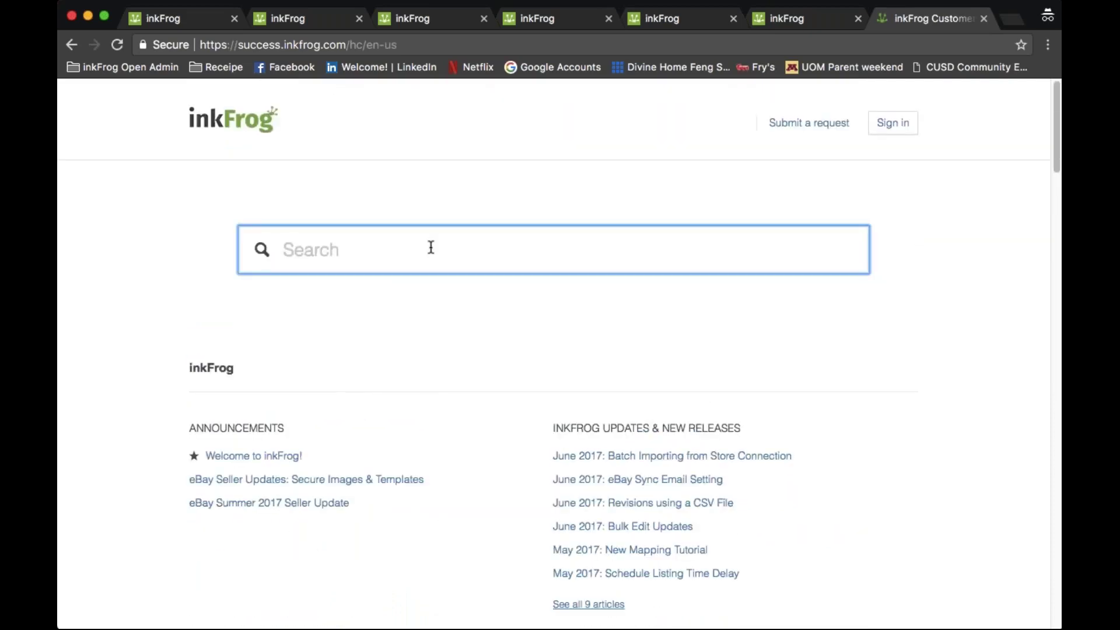
type("Pro")
left_click(281, 284)
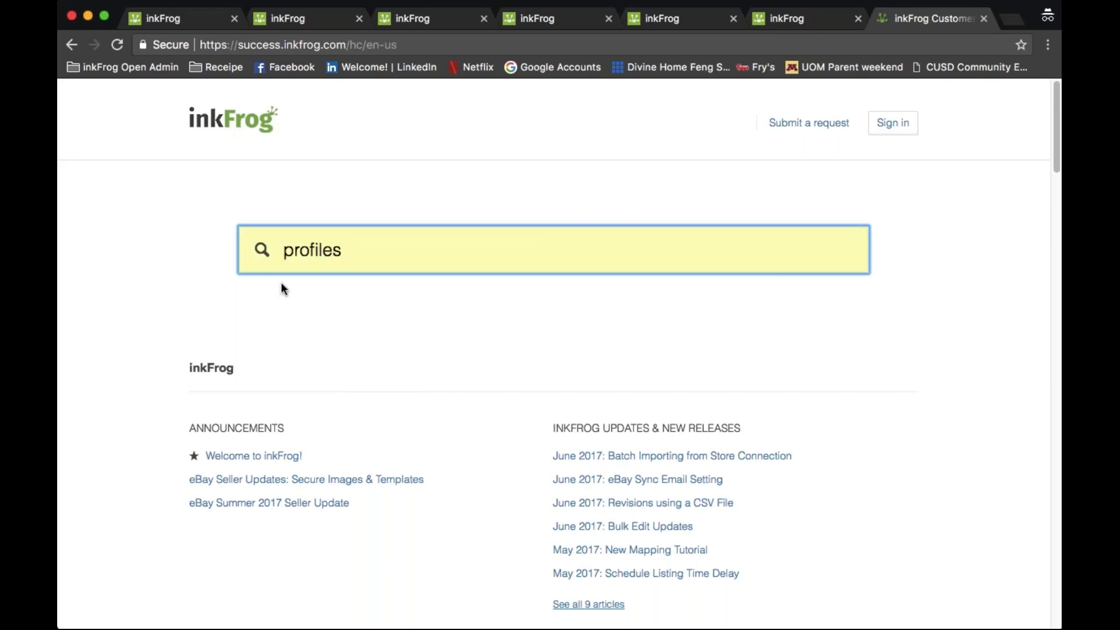
key("Return")
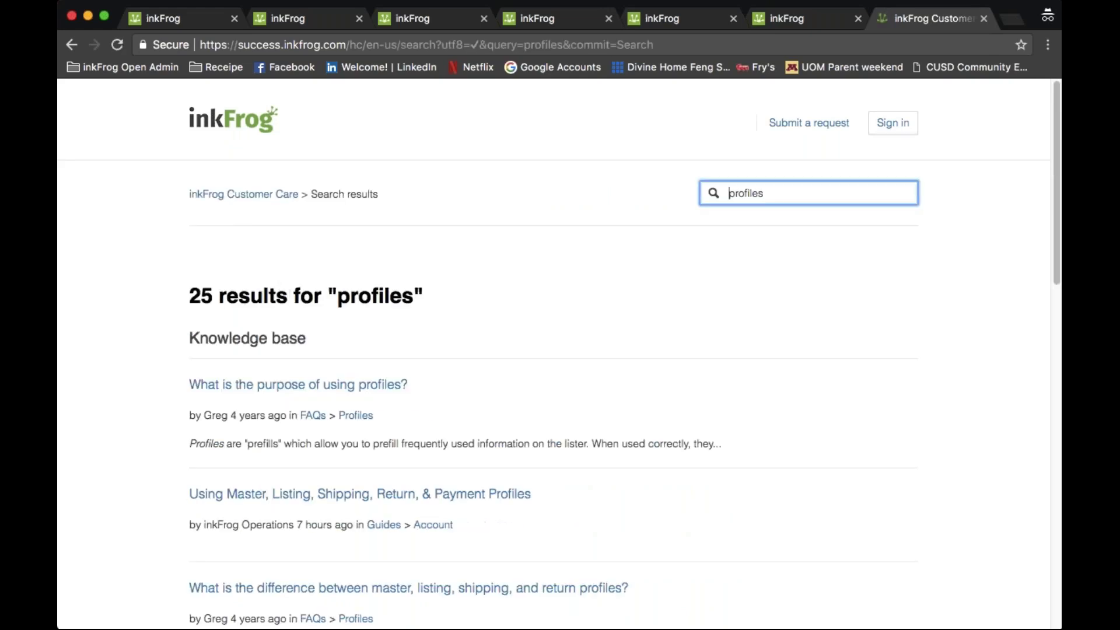
left_click(312, 387)
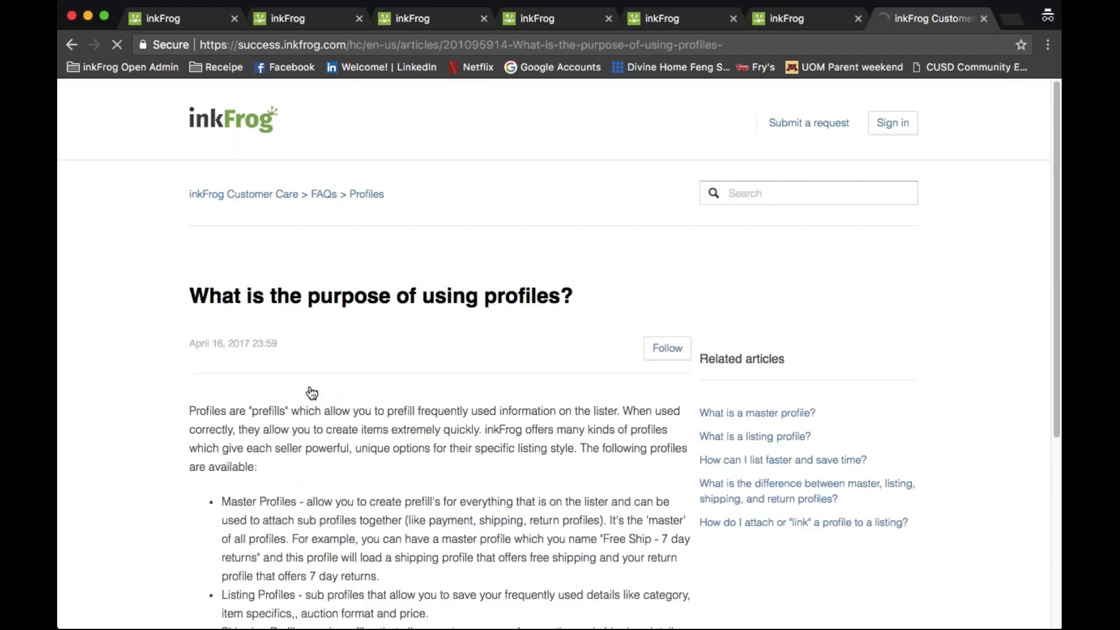
scroll(418, 330, "down", 2)
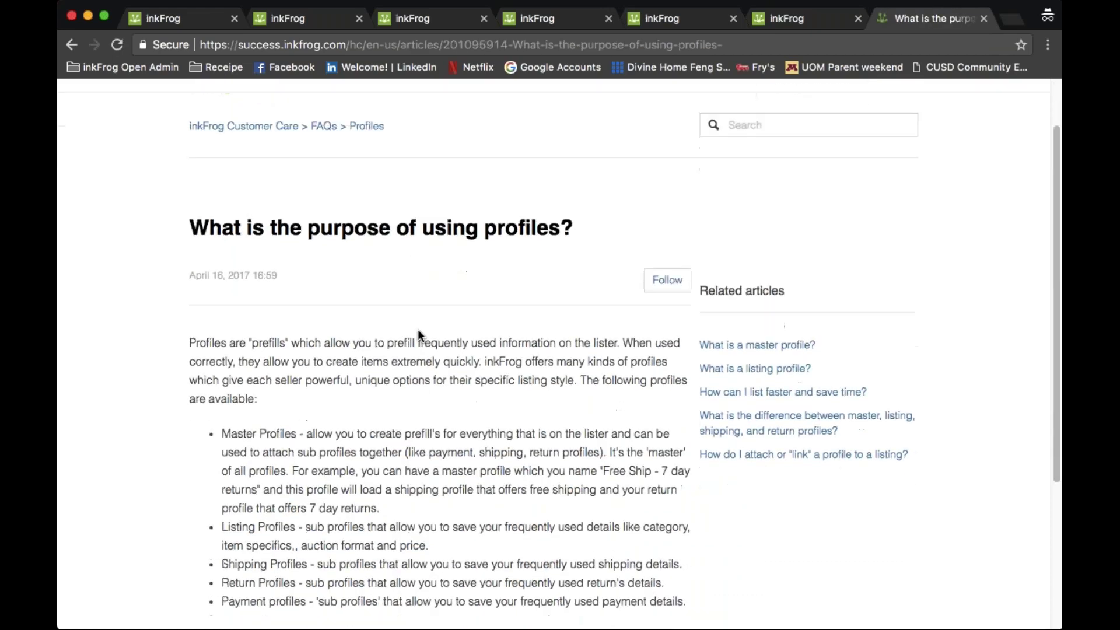
- Read the article's descriptions of master, listing, shipping, return and payment profiles
scroll(417, 335, "down", 3)
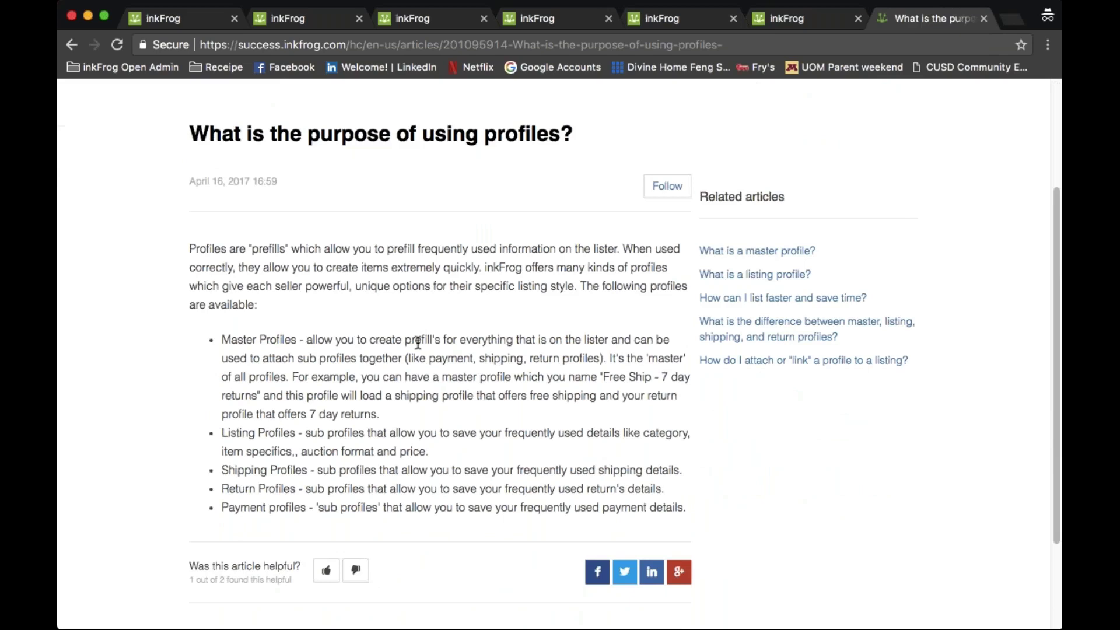
scroll(417, 343, "down", 1)
scroll(417, 343, "down", 1)
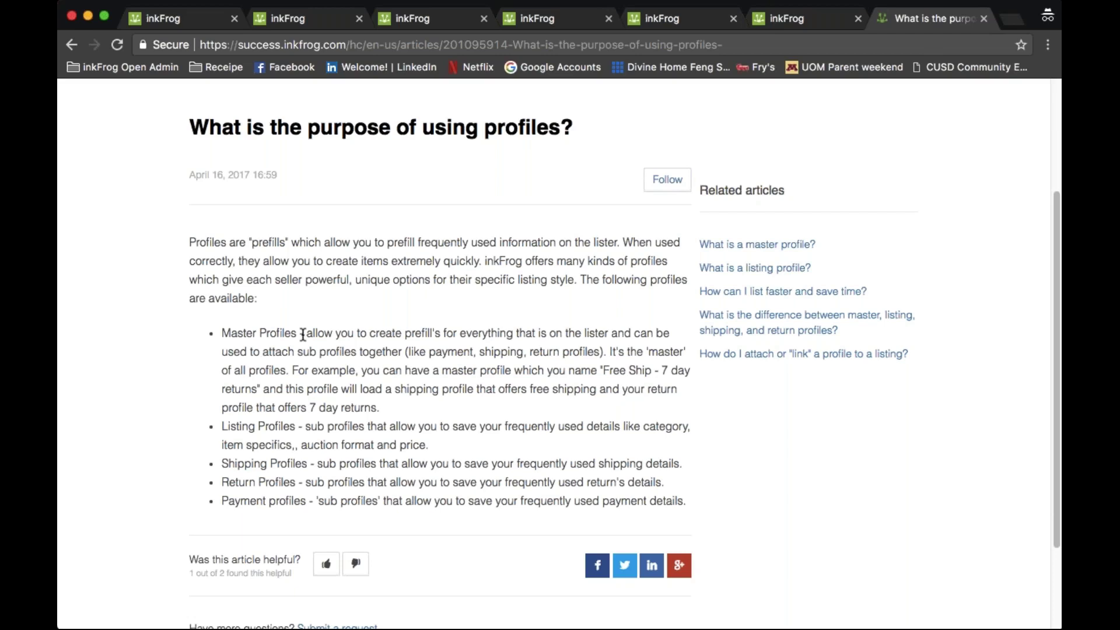
scroll(302, 335, "down", 1)
scroll(625, 360, "down", 2)
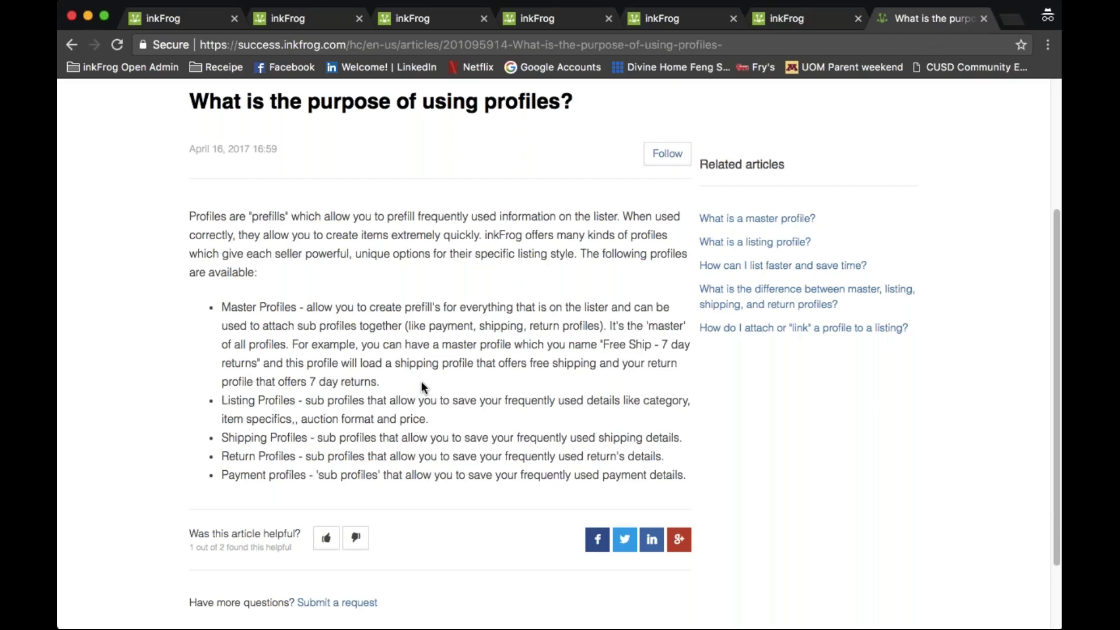
scroll(393, 192, "up", 1)
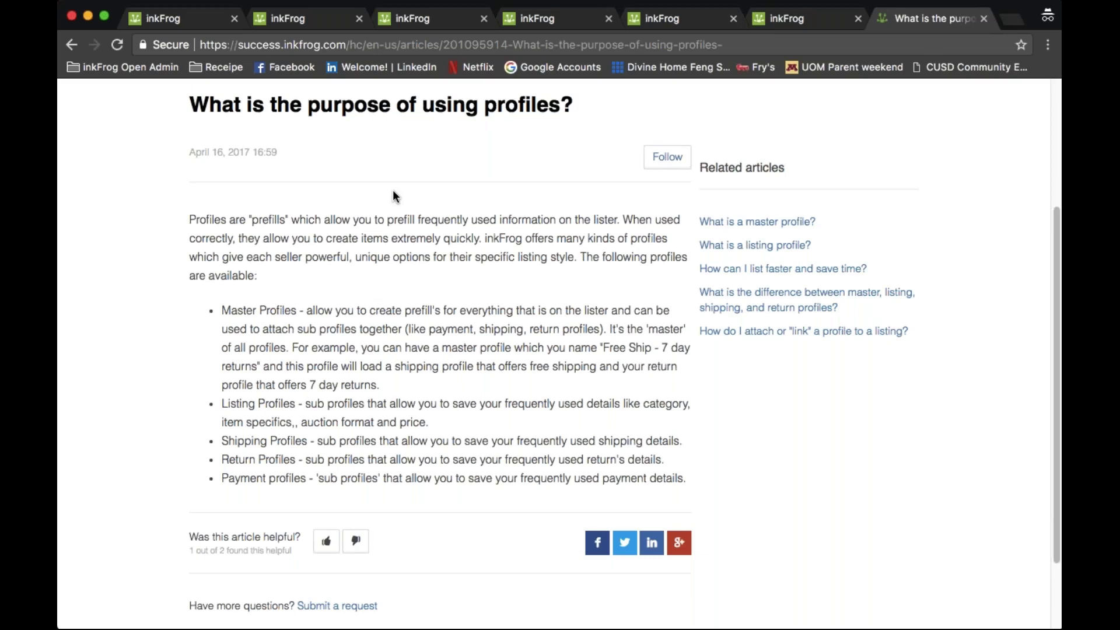
- Show the help center's list of Profiles articles, and return to the help center home page
scroll(393, 190, "up", 3)
left_click(378, 194)
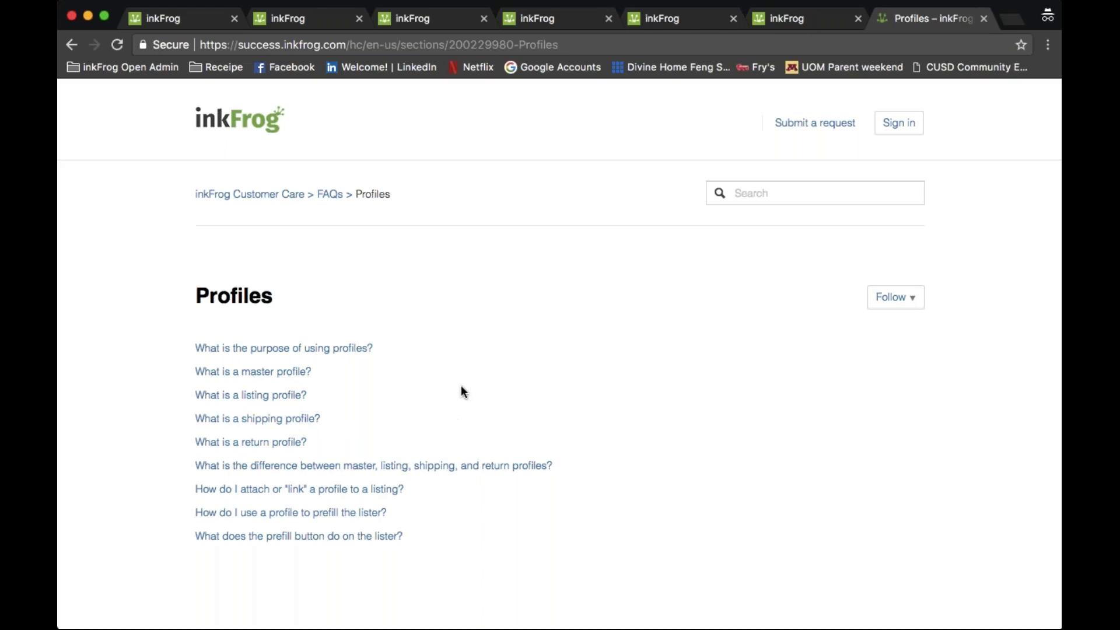
left_click(250, 195)
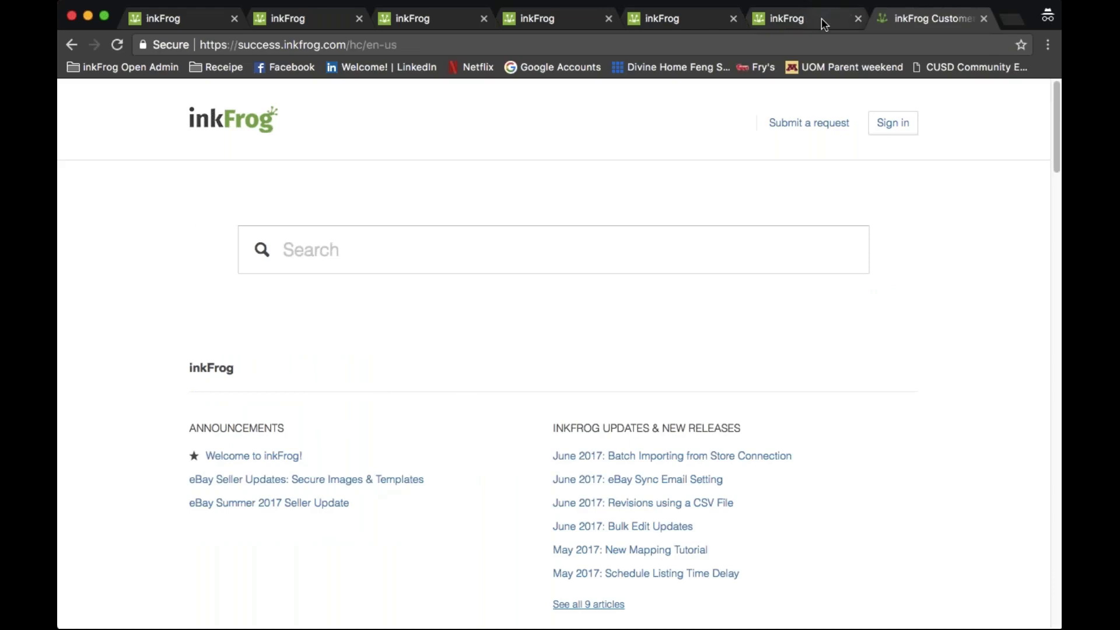
- Switch back to the listing library tab and start a new listing from the Men's T-Shirt master profile
left_click(820, 20)
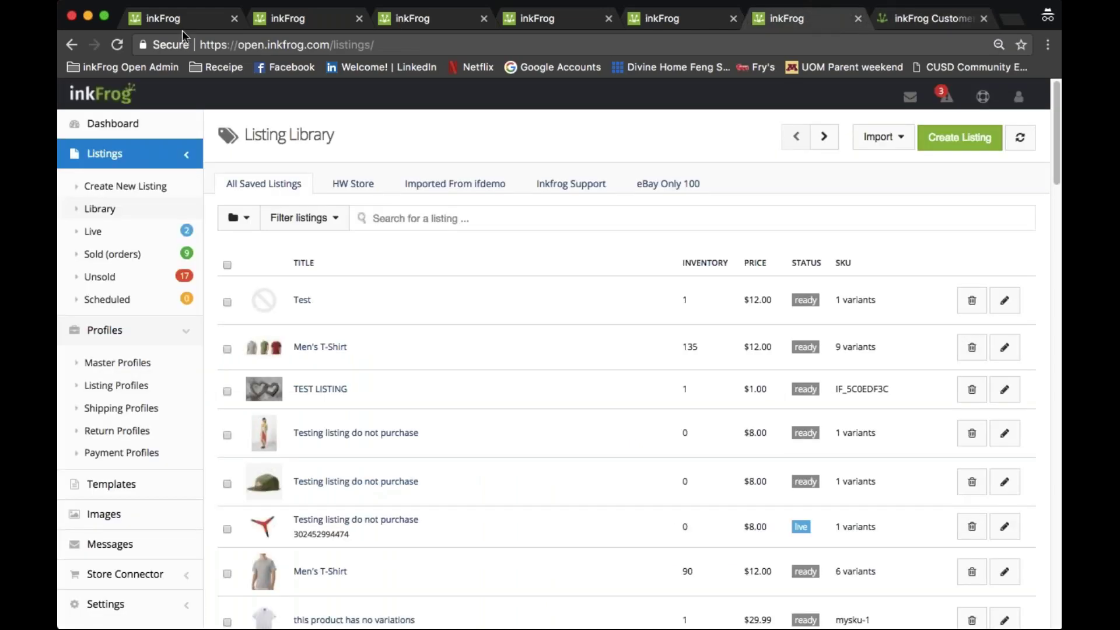
left_click(111, 368)
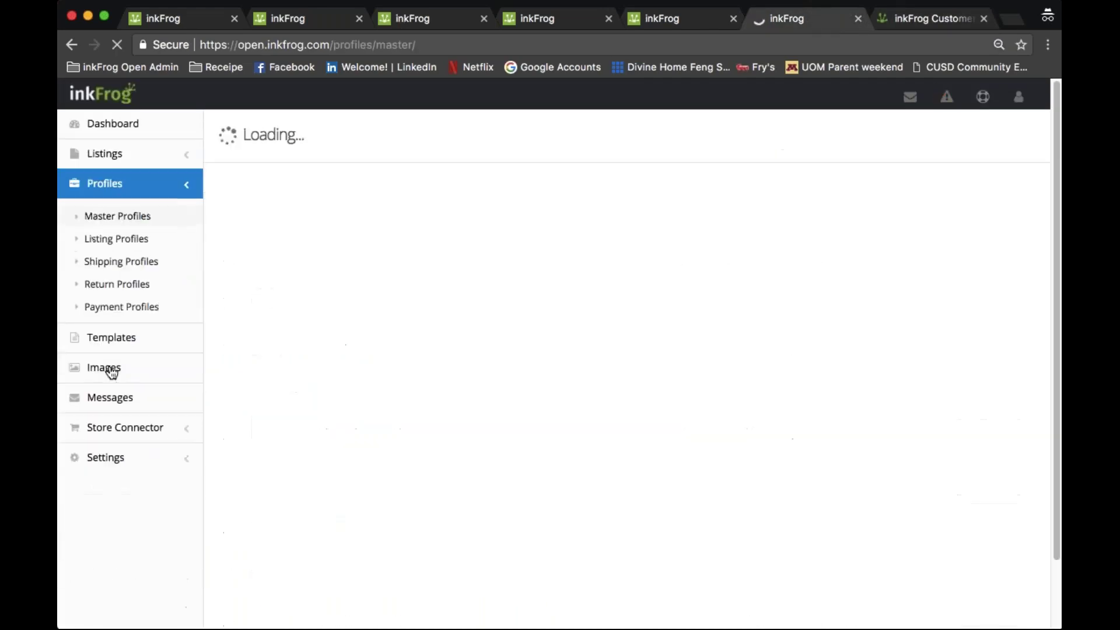
left_click(232, 257)
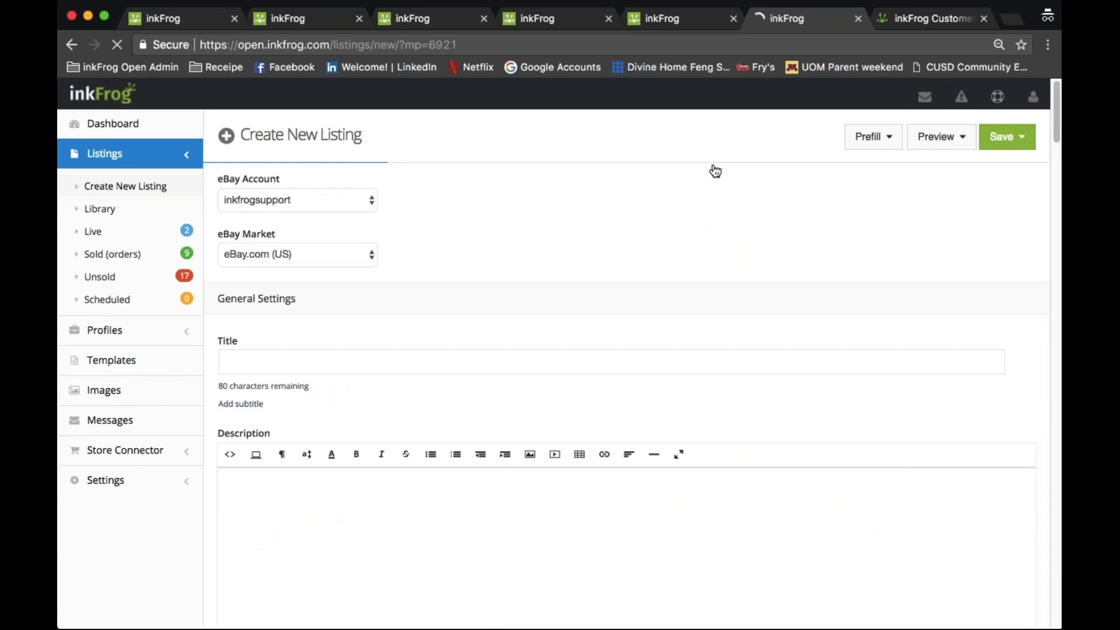
- Prefill the new listing from the Men's T-Shirt listing profile
left_click(878, 149)
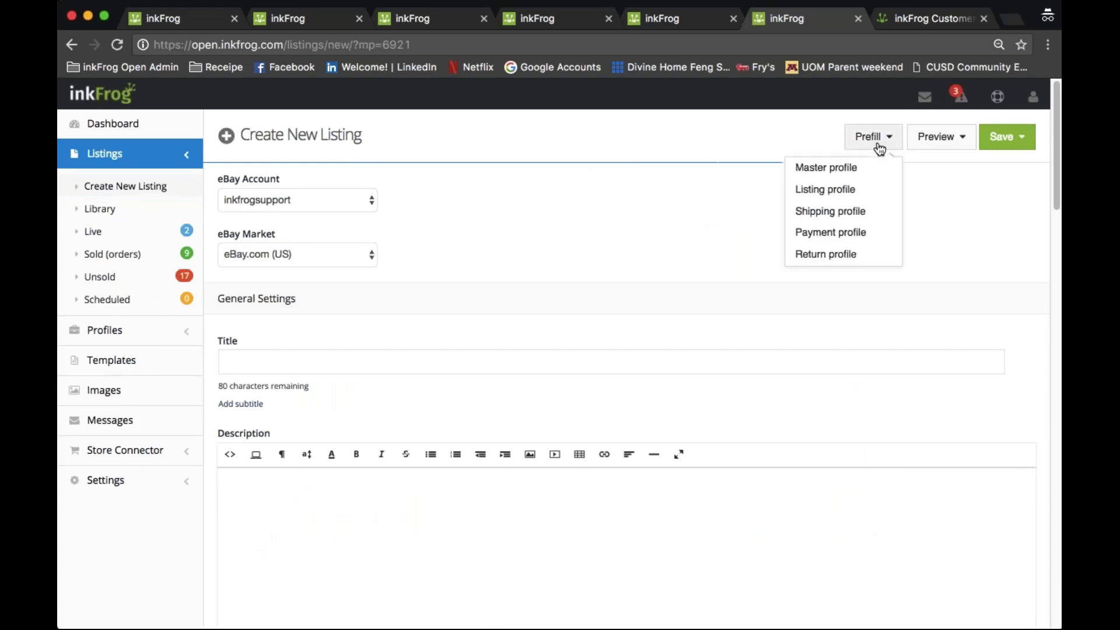
left_click(857, 194)
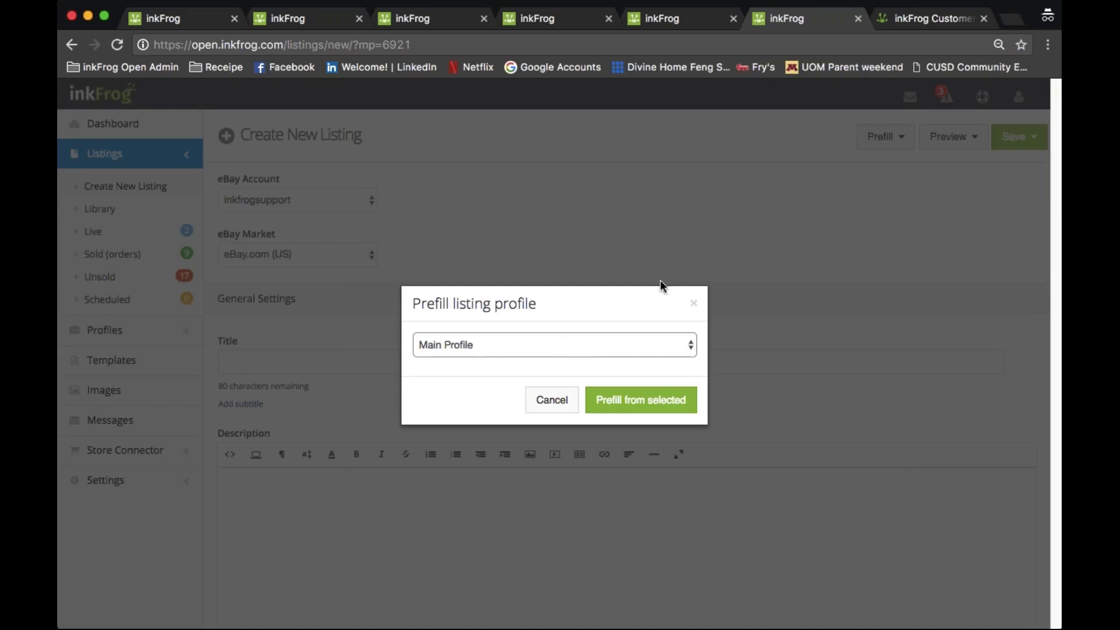
left_click(520, 358)
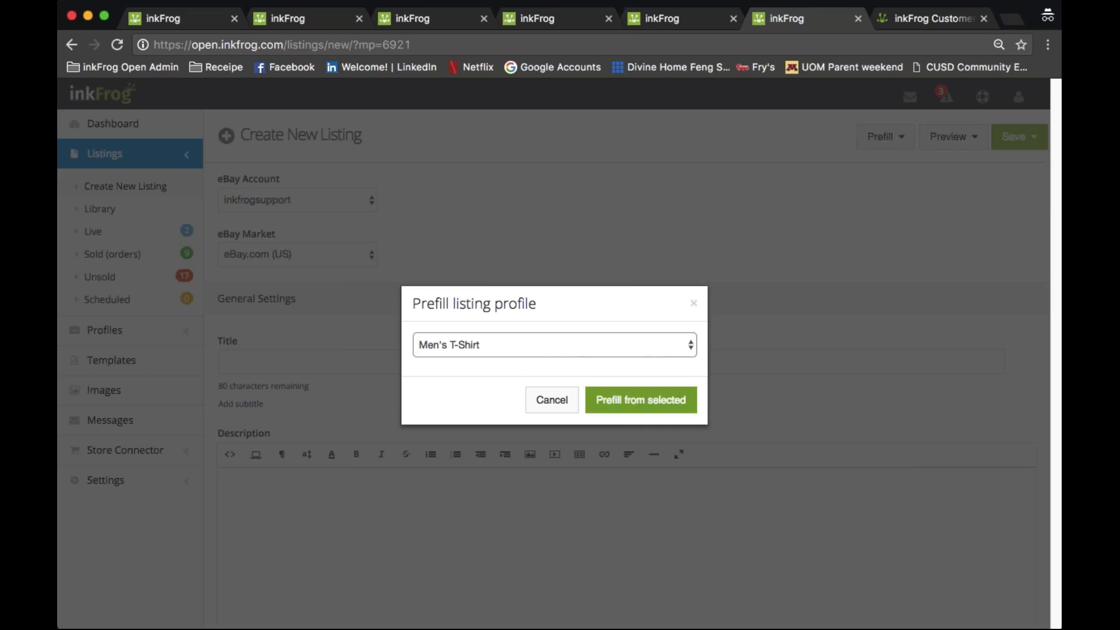
left_click(640, 408)
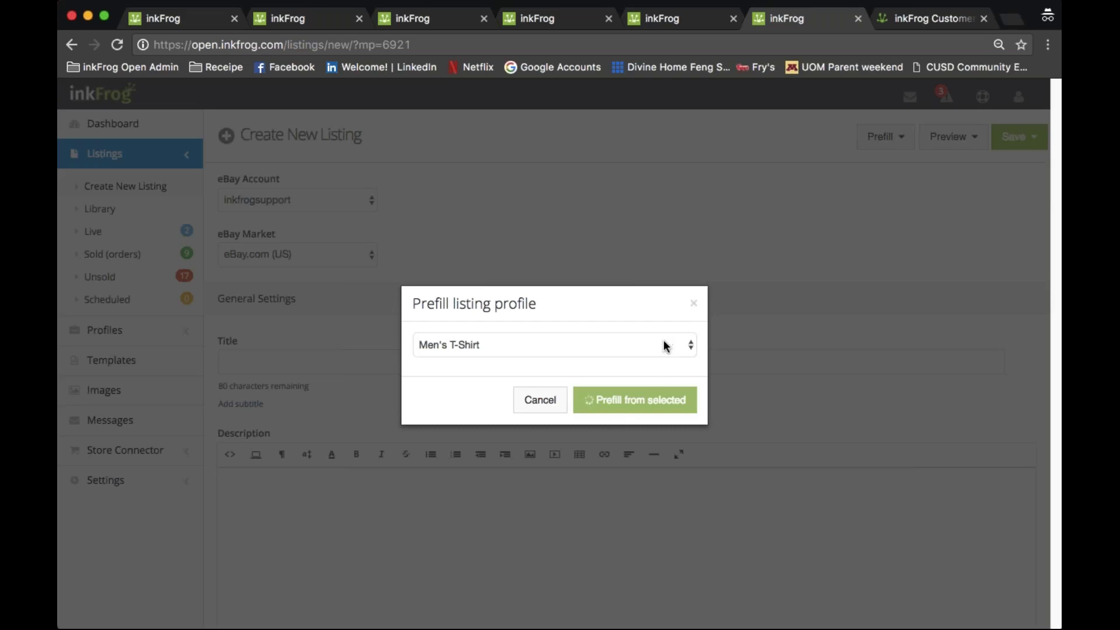
- Unlink the Men's T-Shirt listing profile from the new listing and review its category, format, variation and condition settings
scroll(627, 349, "down", 10)
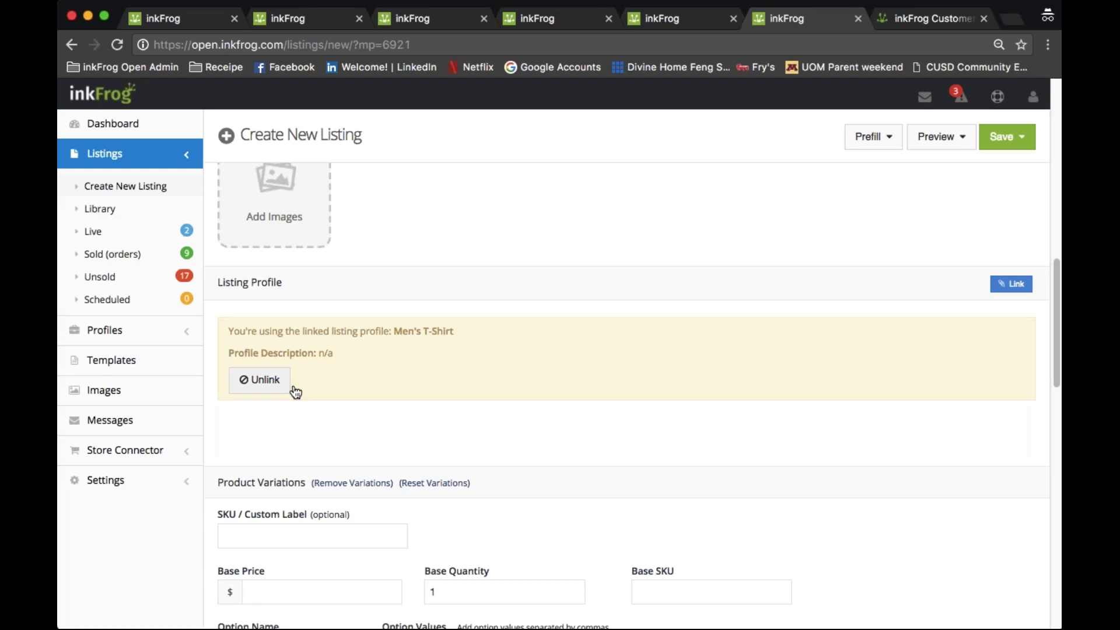
left_click(269, 386)
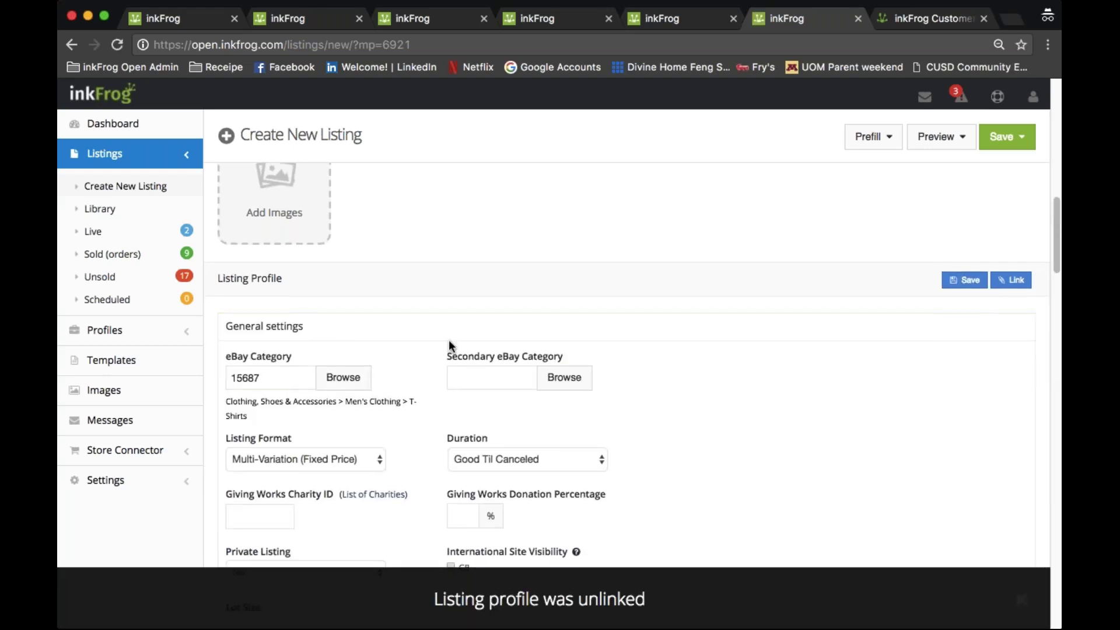
scroll(449, 344, "down", 4)
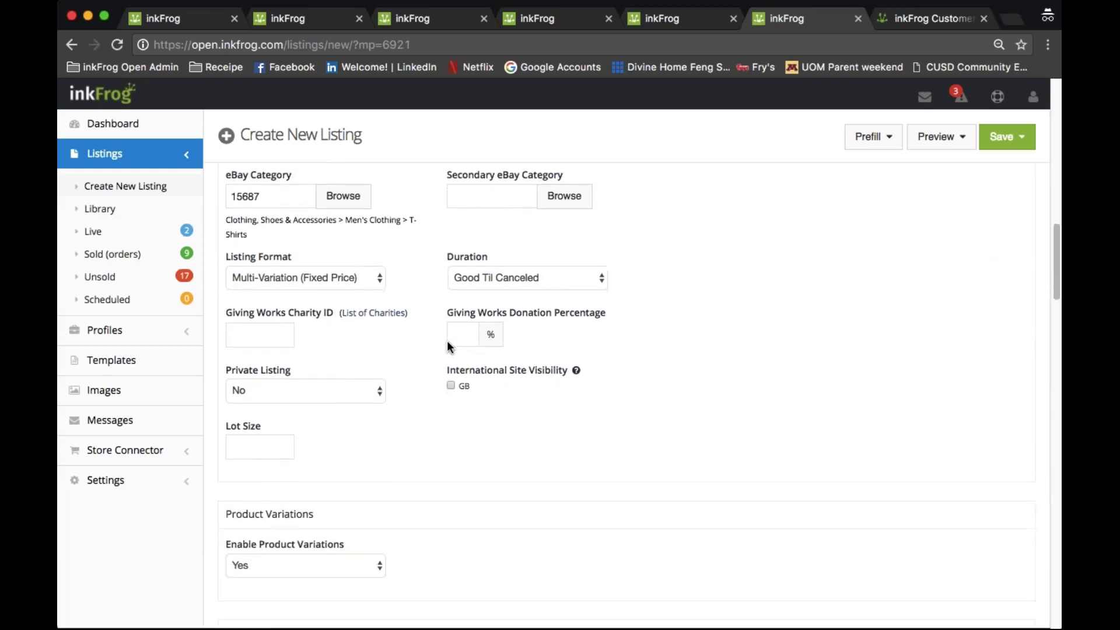
scroll(449, 346, "down", 3)
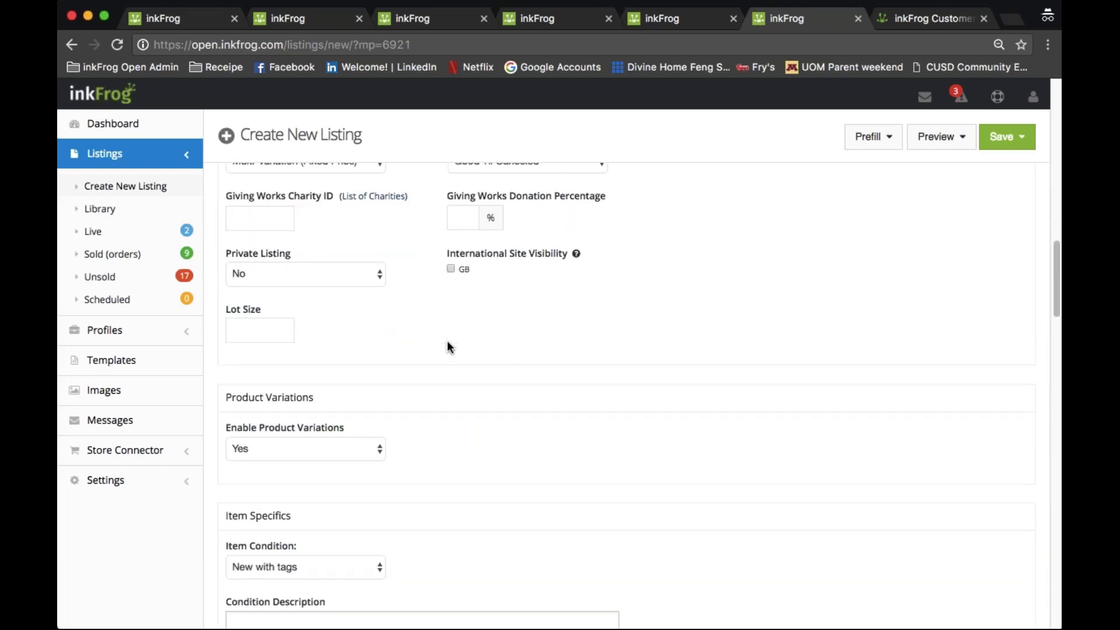
scroll(447, 344, "up", 8)
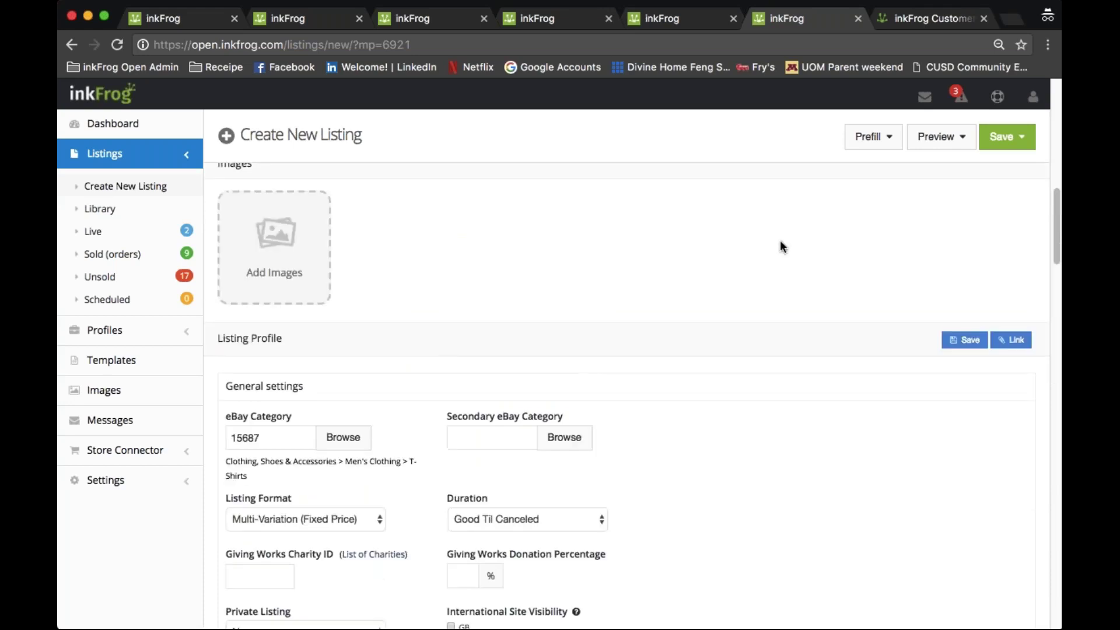
- Close the new listing's tab and look at the open eBay.com return profile and Men's T-Shirts shipping profile
left_click(871, 143)
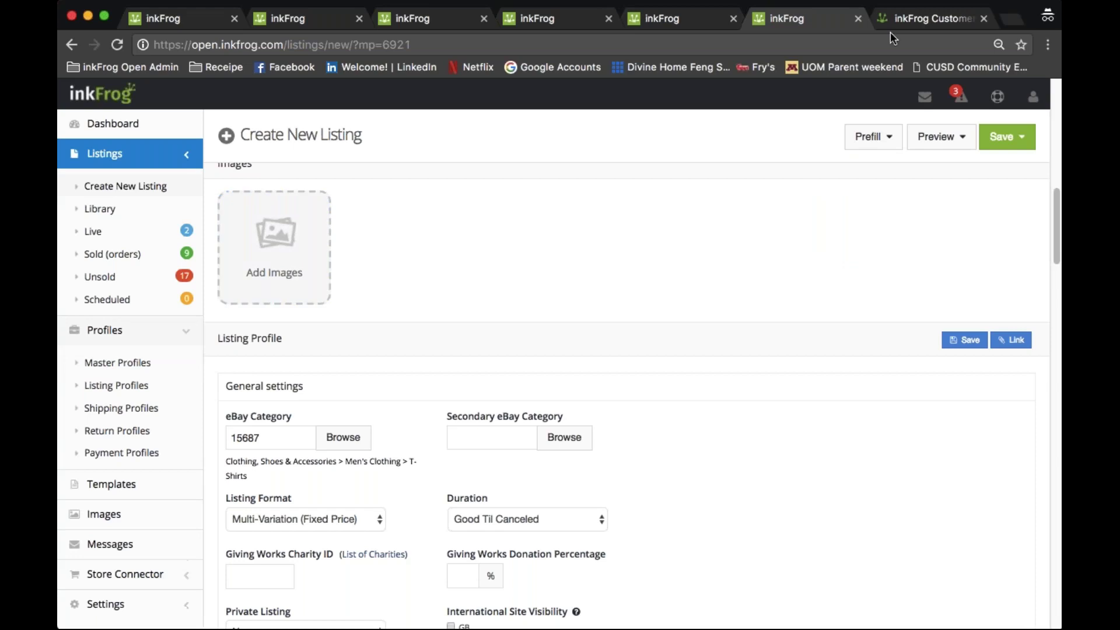
left_click(858, 18)
left_click(651, 19)
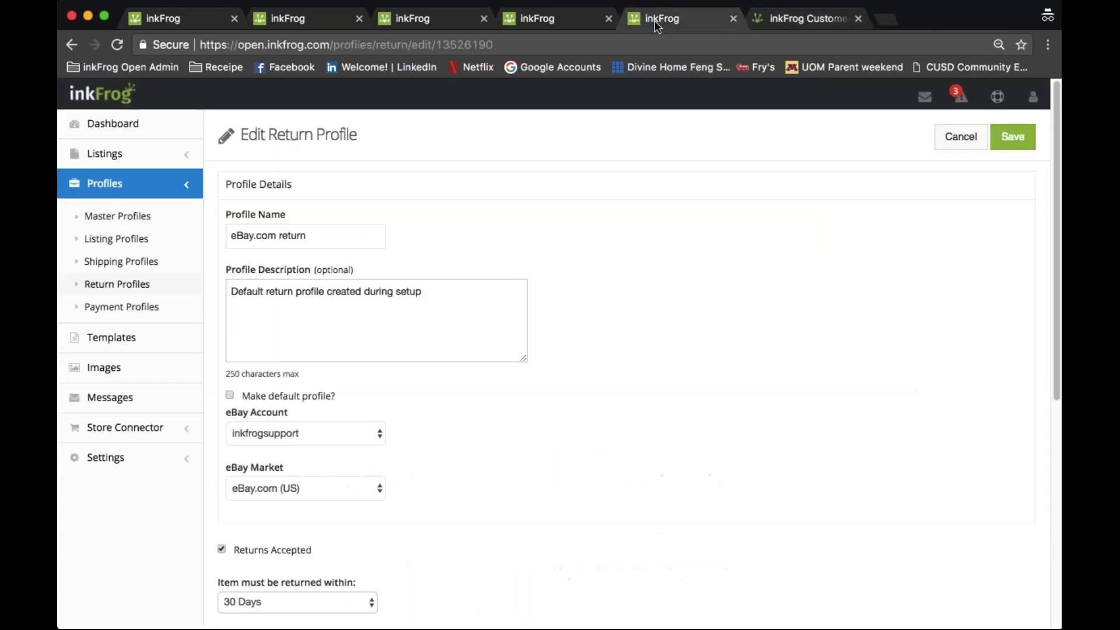
left_click(461, 18)
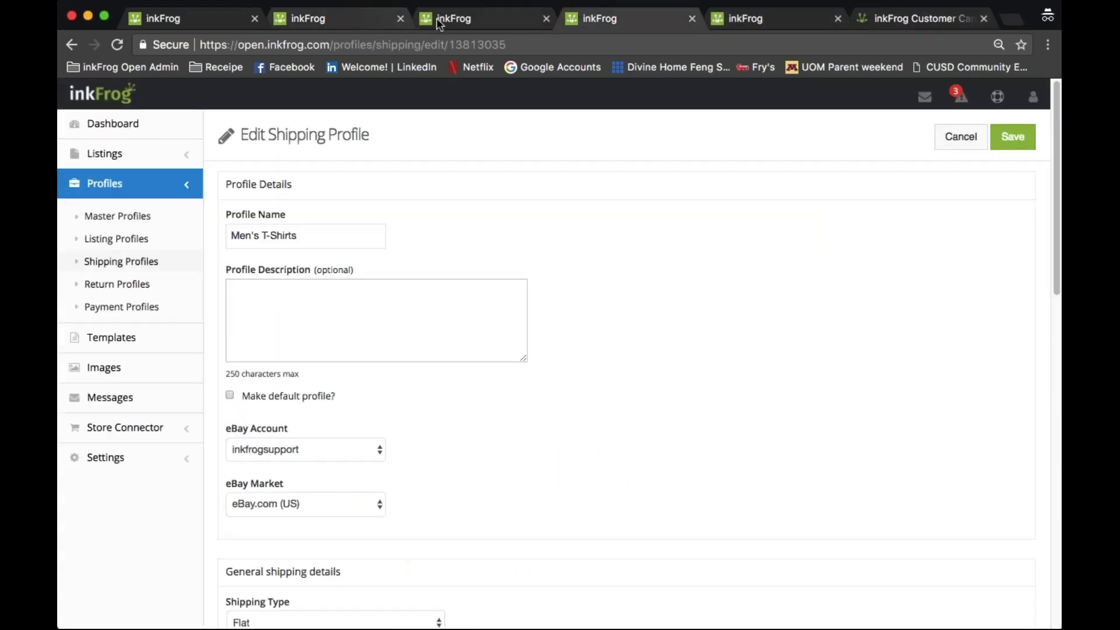
- Return to the tab with the T-shirt listing being edited and open the list of master profiles
left_click(344, 18)
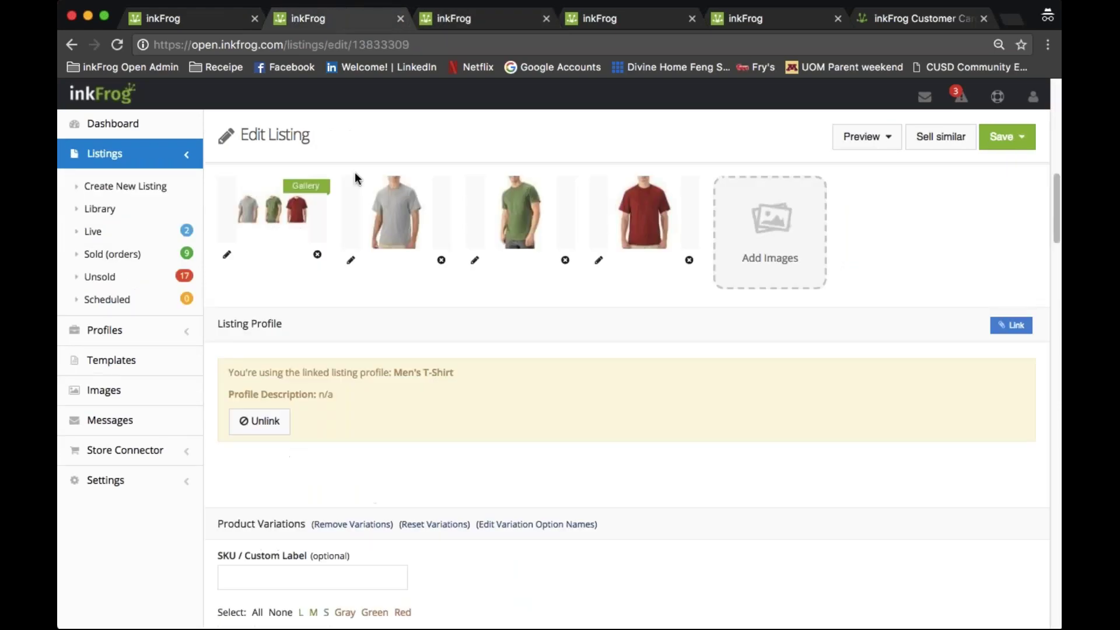
left_click(142, 337)
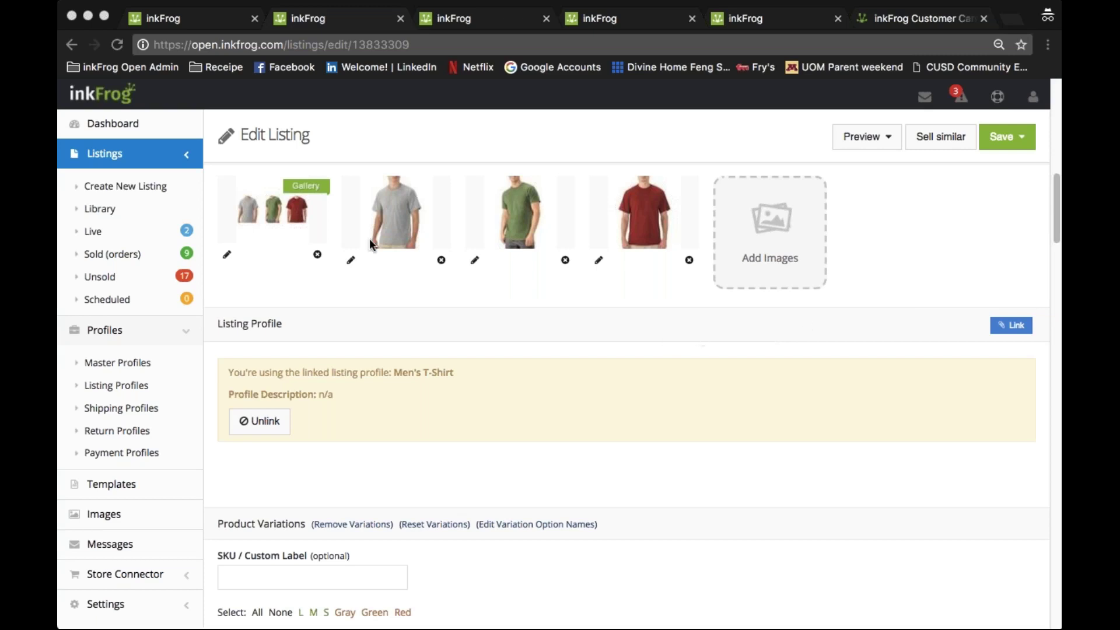
left_click(133, 362)
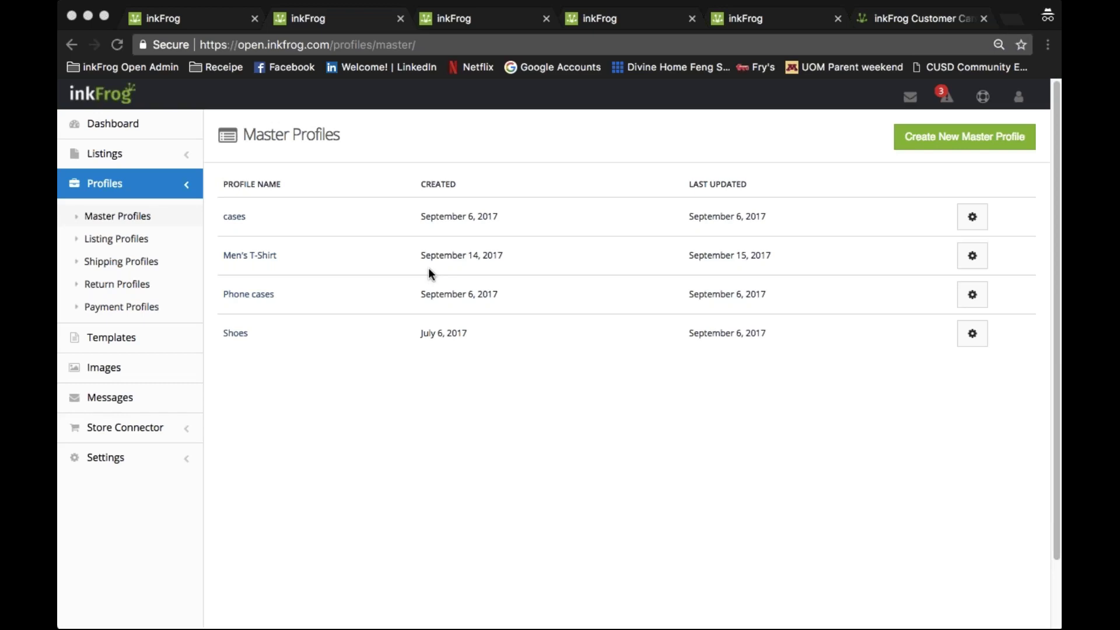
- Copy the green cap's live listing with Sell similar, keeping the existing images and description
left_click(141, 152)
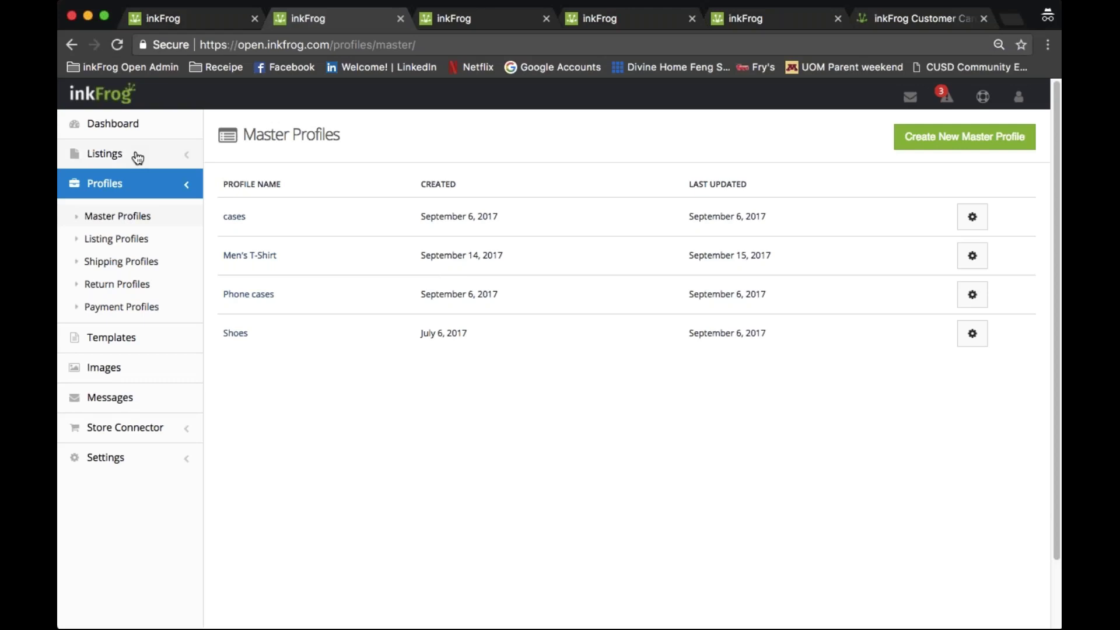
left_click(138, 154)
left_click(100, 208)
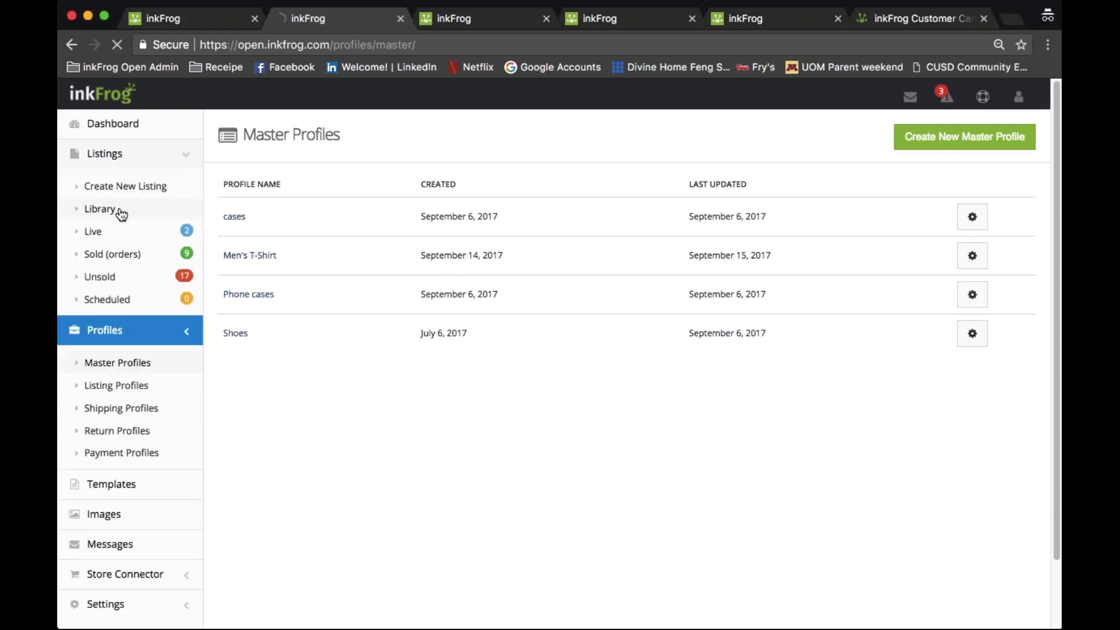
left_click(133, 235)
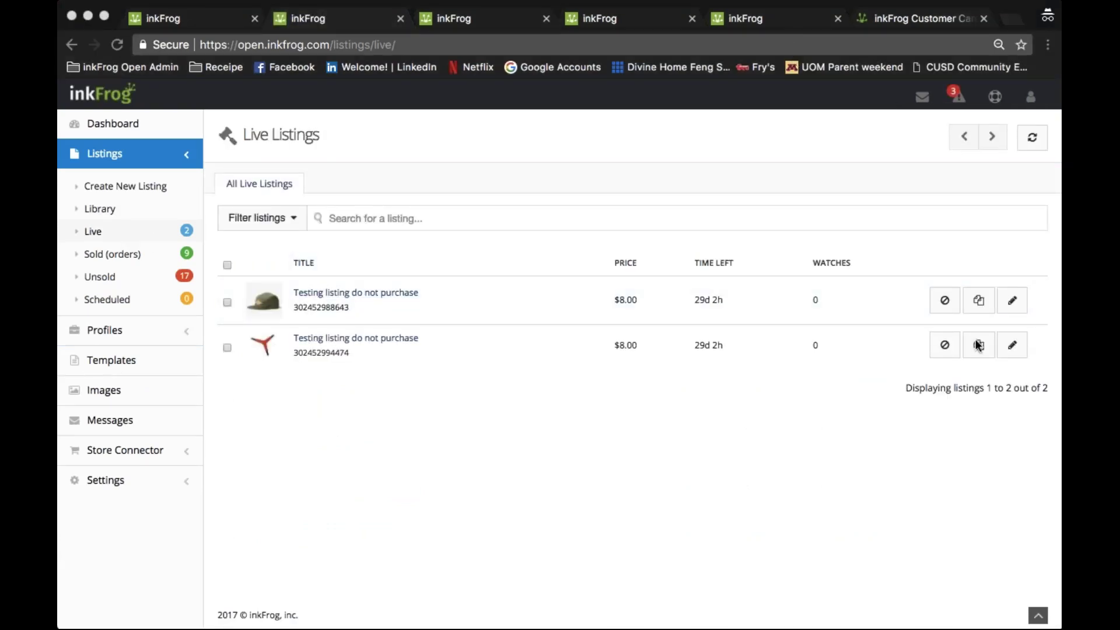
left_click(982, 306)
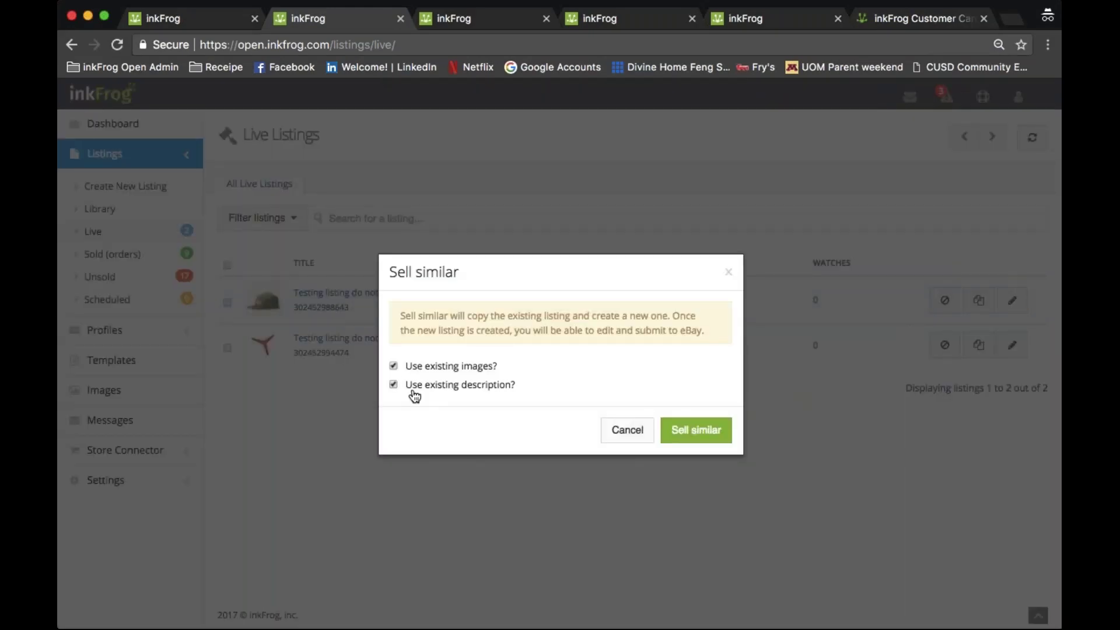
left_click(707, 432)
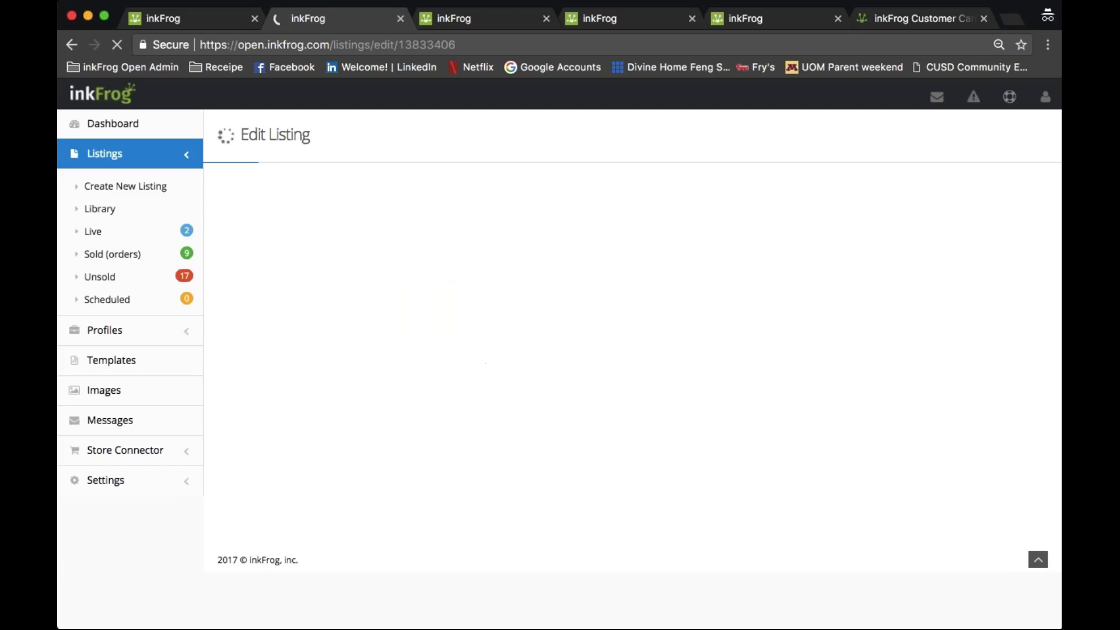
- Review the copied cap listing's images, item specifics, product variations and return settings
scroll(517, 432, "down", 10)
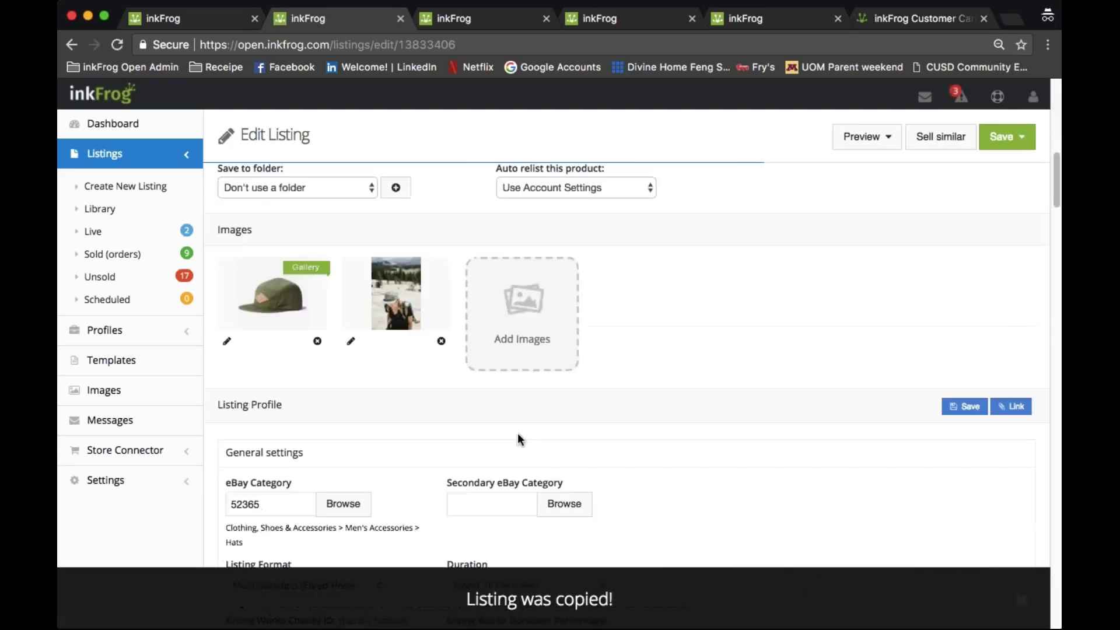
scroll(517, 434, "down", 15)
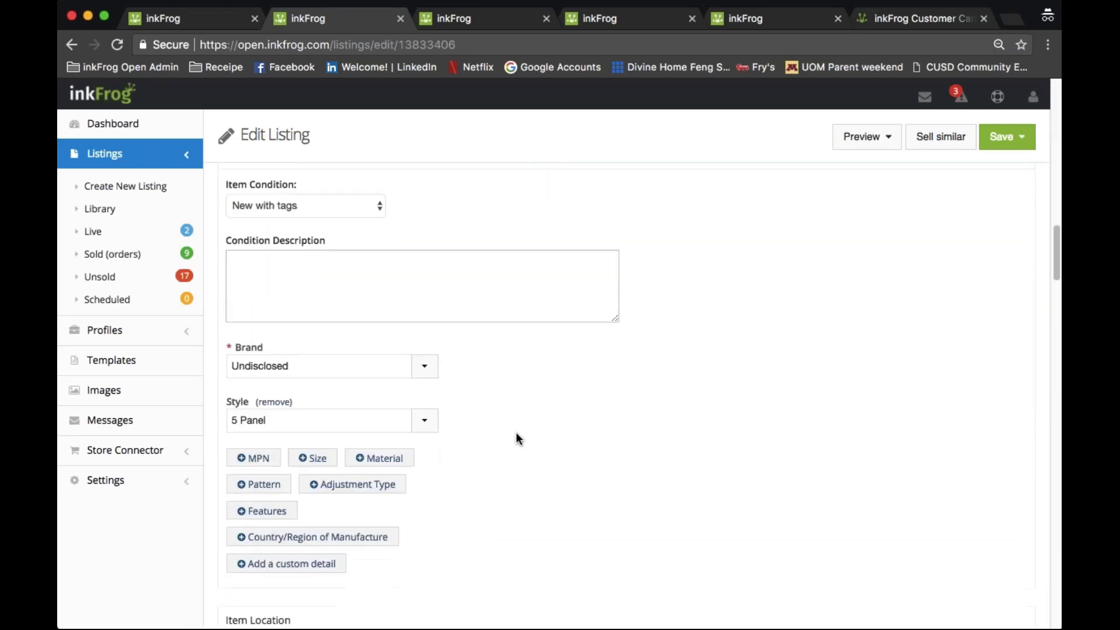
scroll(517, 436, "down", 7)
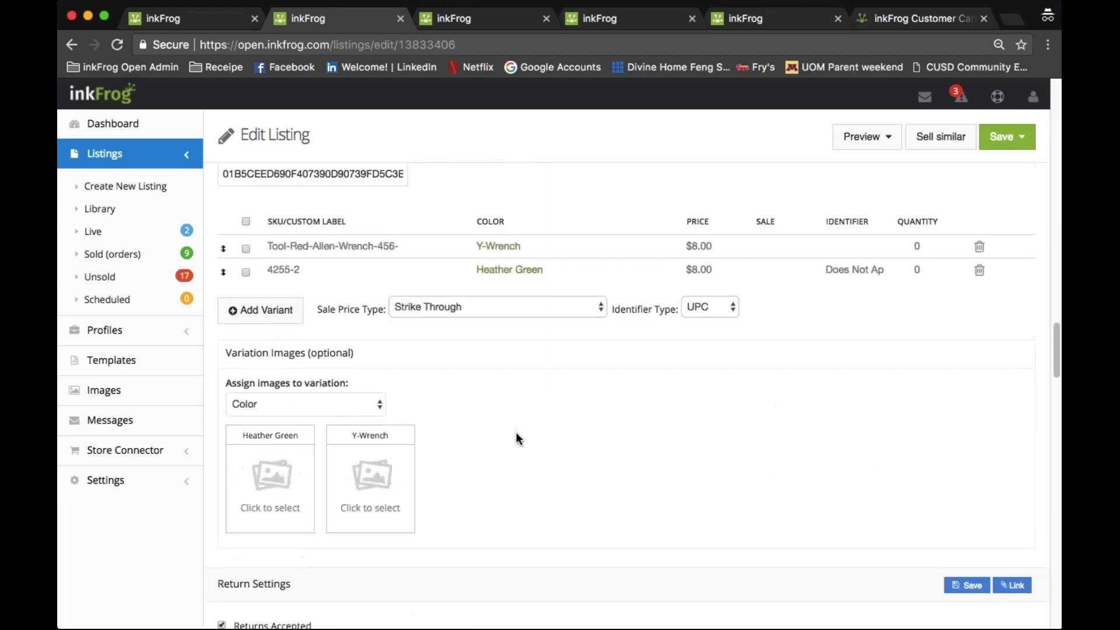
scroll(516, 436, "down", 6)
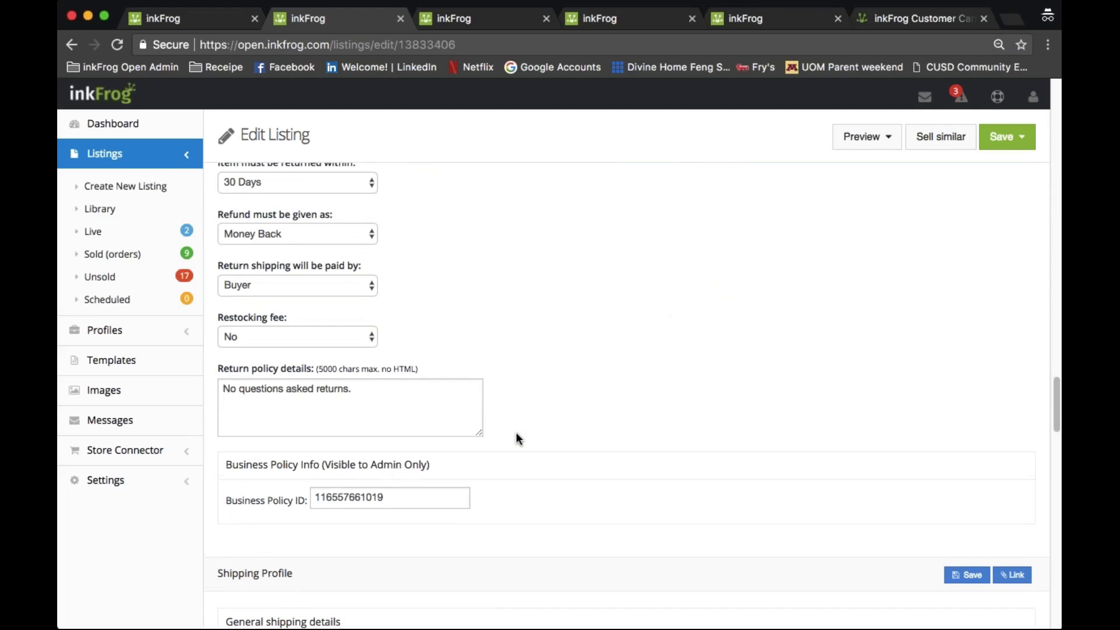
scroll(517, 438, "up", 10)
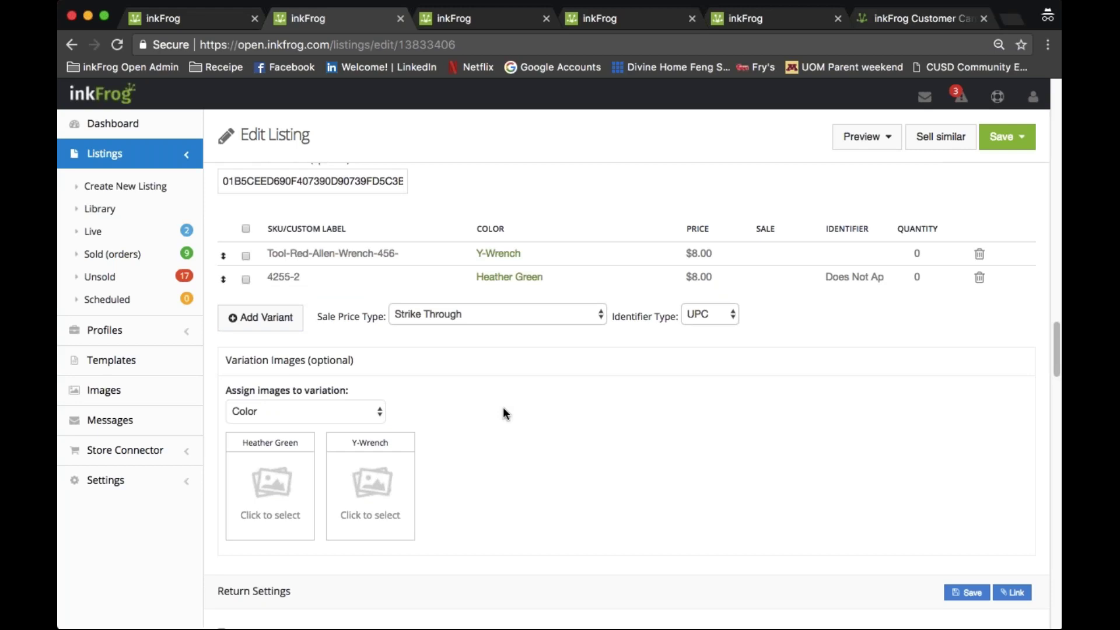
scroll(503, 407, "up", 7)
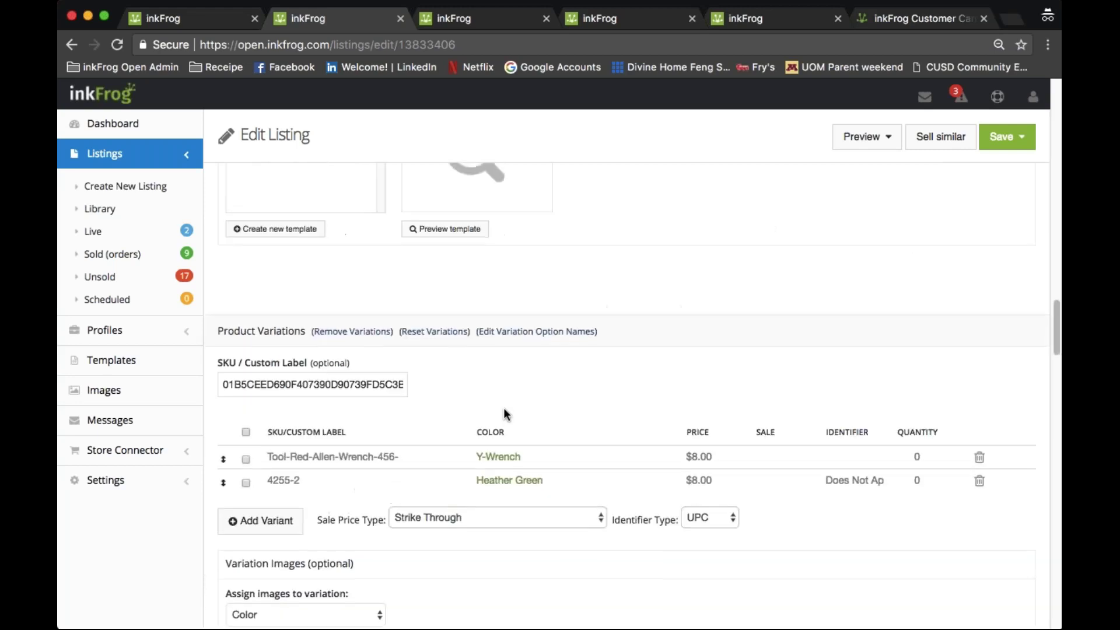
- Look over the copied cap listing's item specifics, charity and visibility options, and variation prices and quantities
scroll(502, 408, "up", 2)
scroll(503, 407, "up", 5)
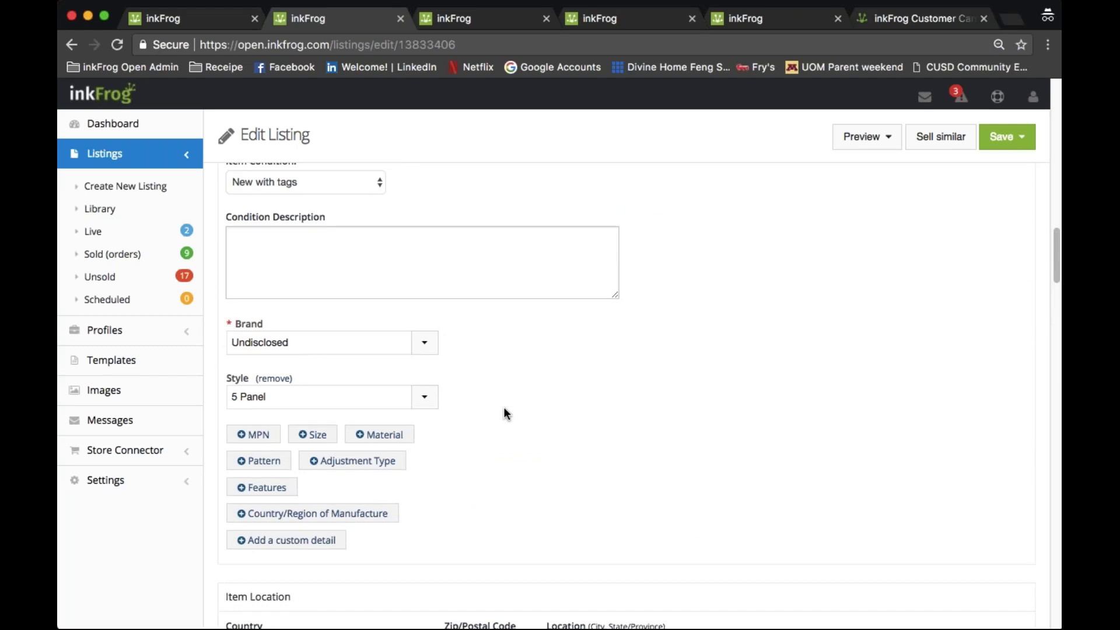
scroll(504, 410, "up", 3)
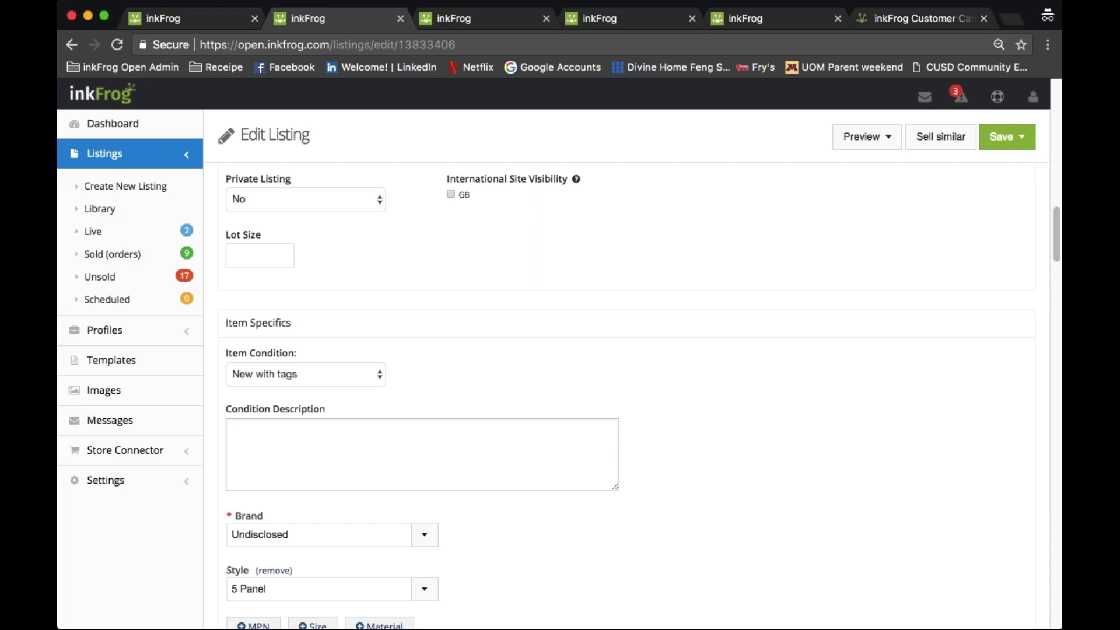
scroll(534, 366, "up", 10)
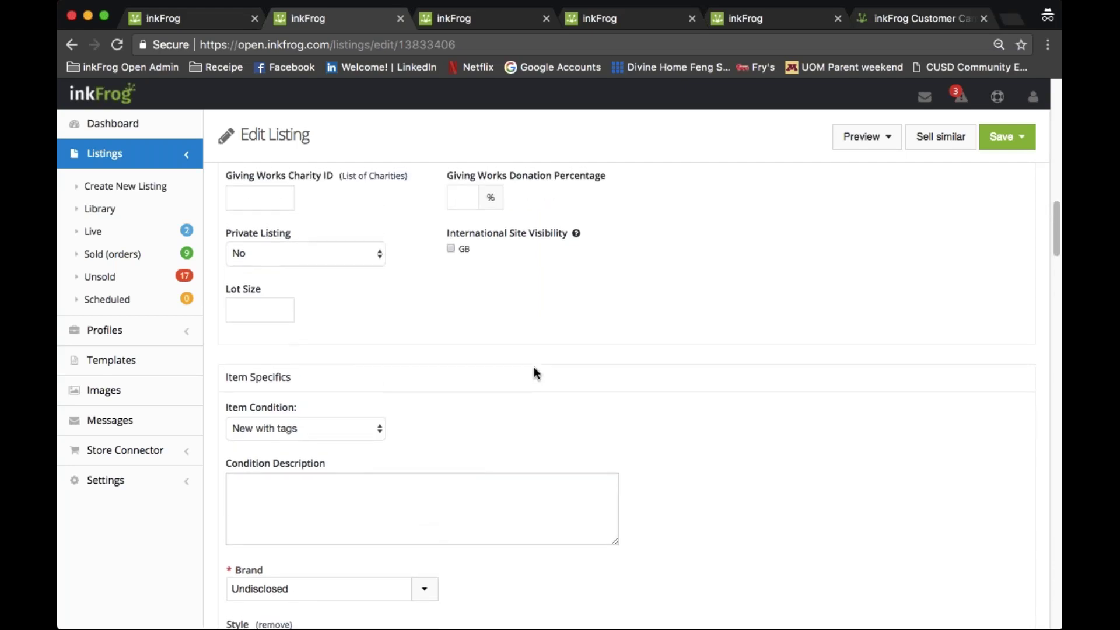
scroll(680, 339, "up", 4)
scroll(679, 339, "down", 15)
scroll(681, 345, "down", 10)
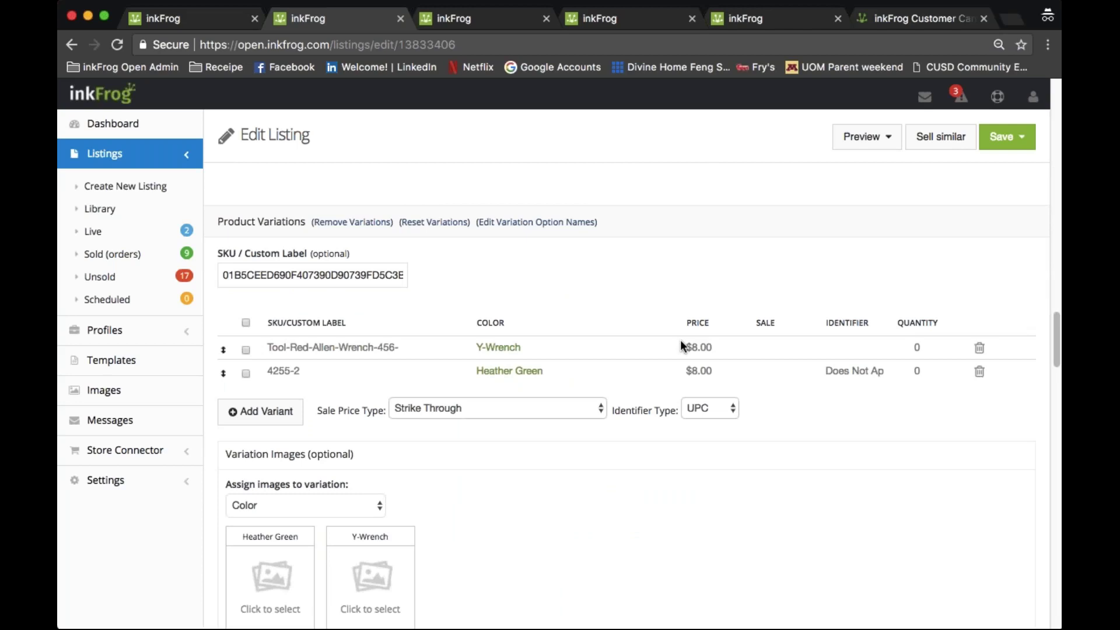
scroll(681, 344, "up", 5)
scroll(676, 347, "up", 5)
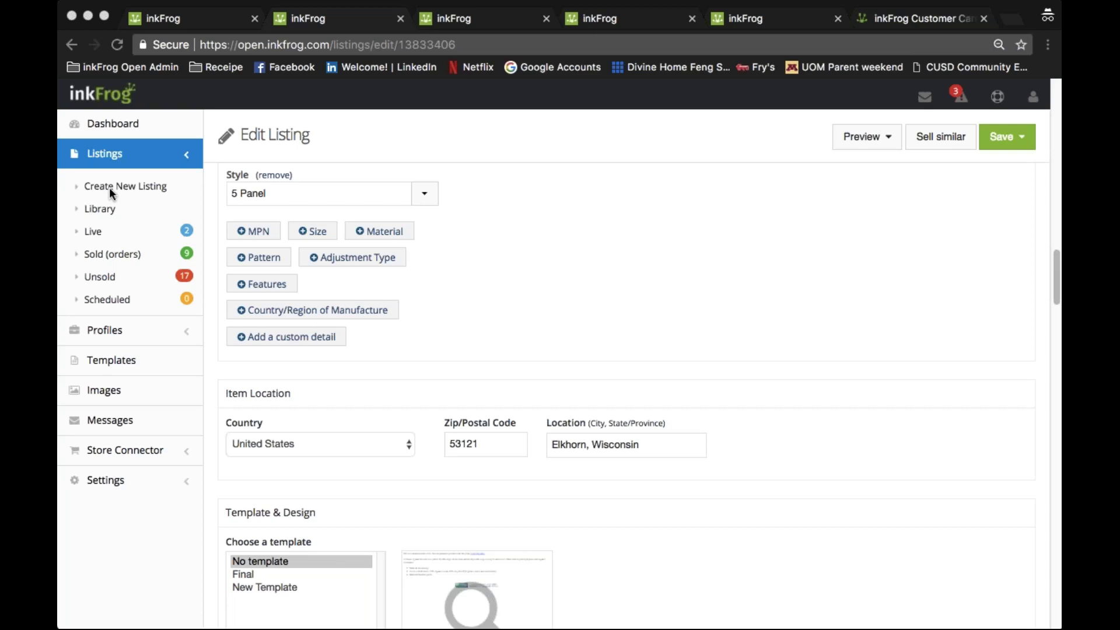
- Filter the listing library to show only listings whose listing profile is Men's T-Shirt
left_click(114, 206)
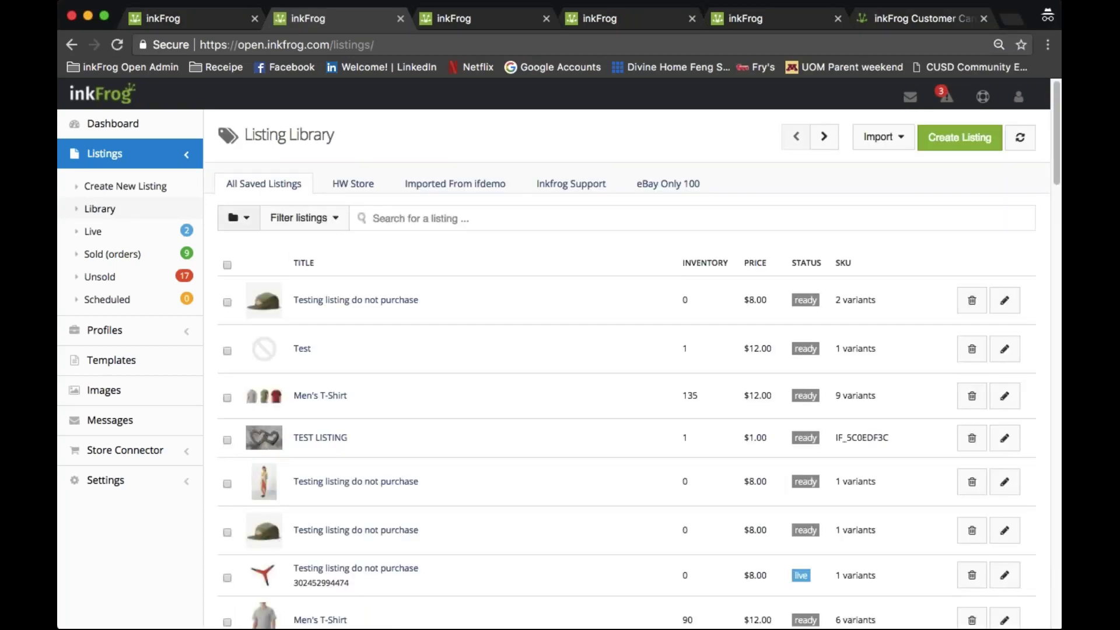
left_click(330, 220)
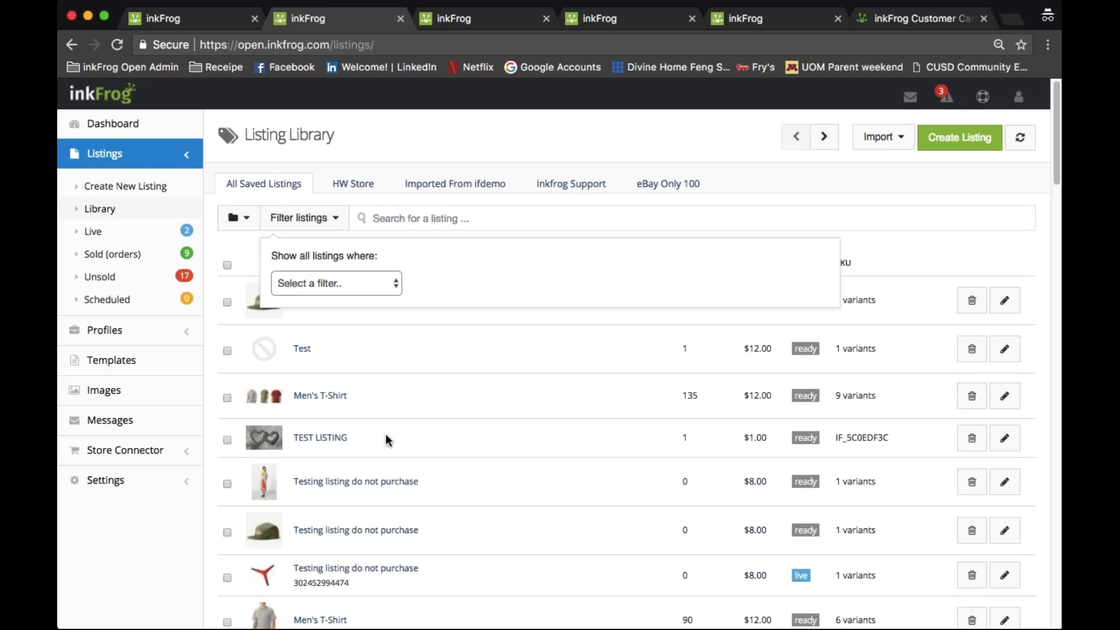
key("Down")
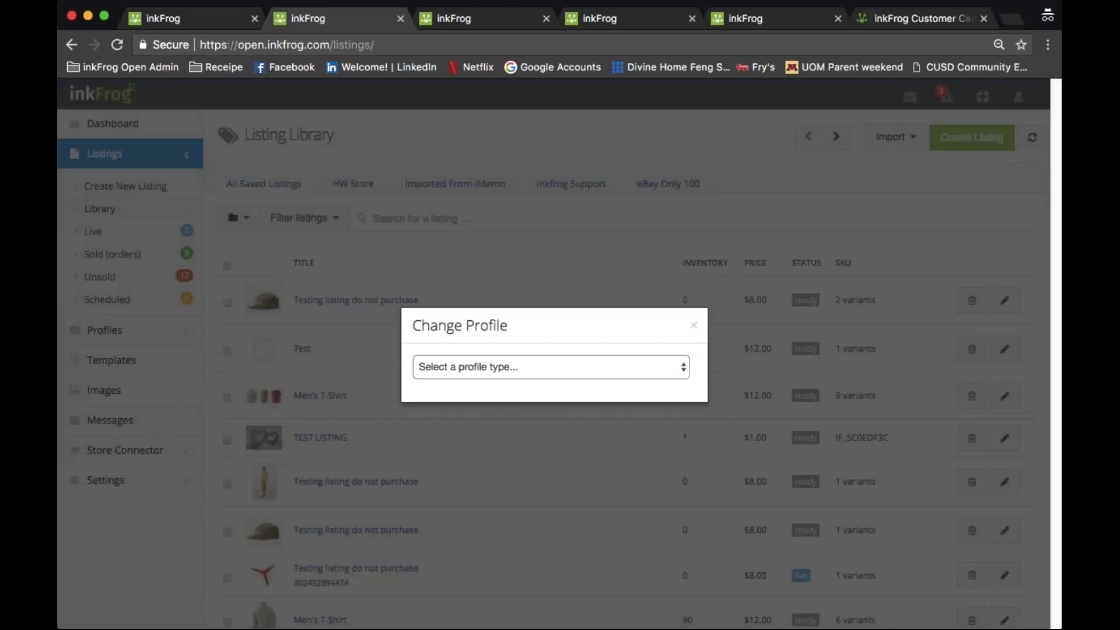
left_click(535, 380)
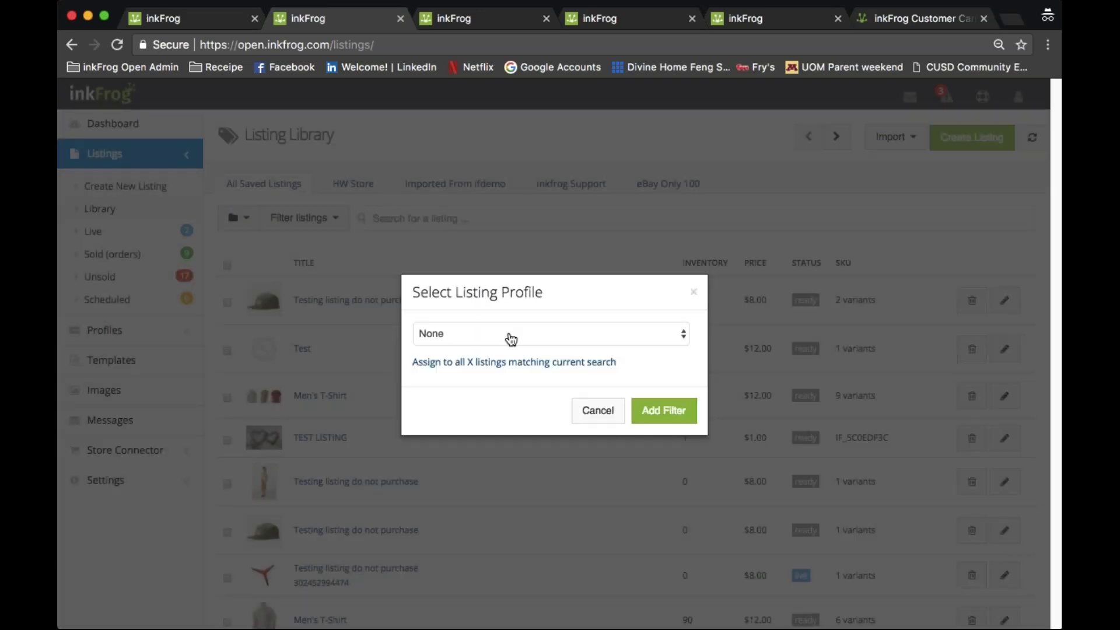
key("m")
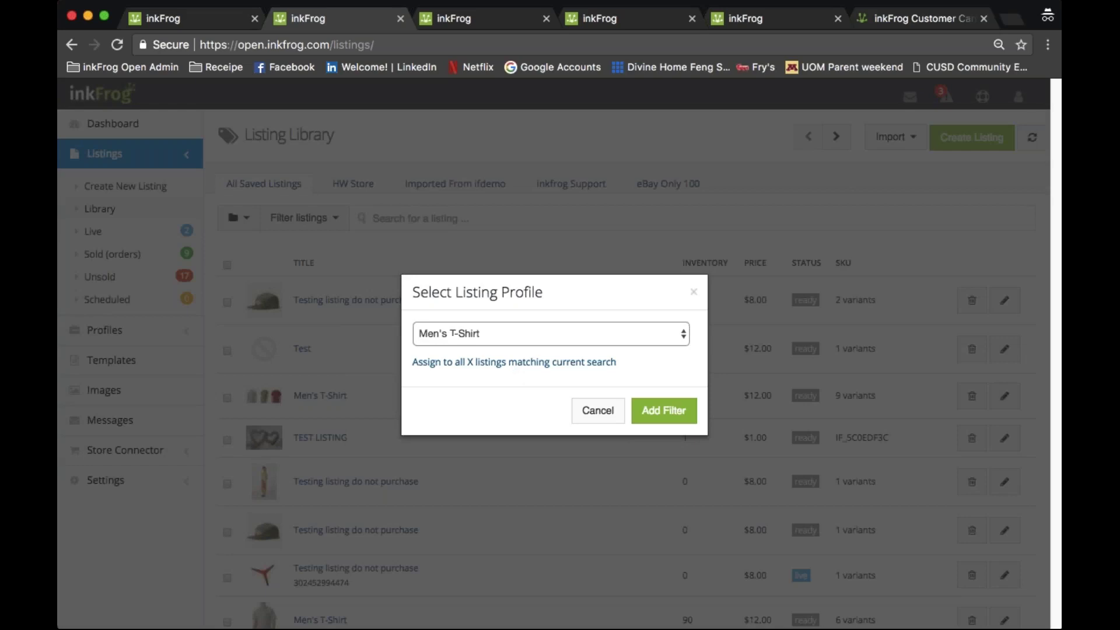
left_click(658, 410)
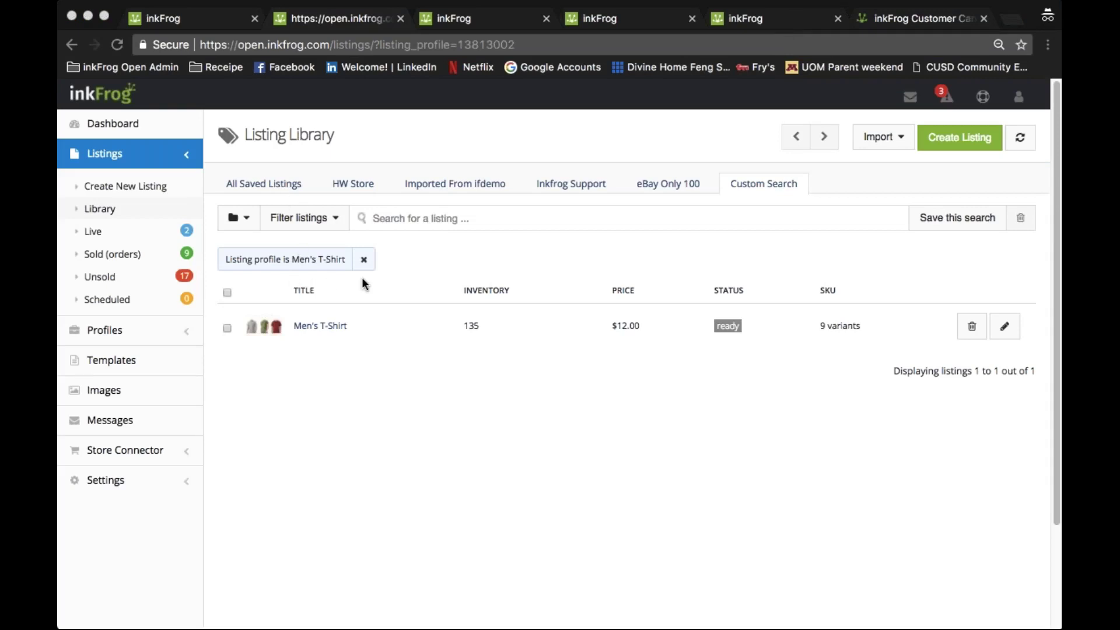
- Save the filtered library view as a new search named "Men's Profile"
left_click(937, 214)
left_click(937, 216)
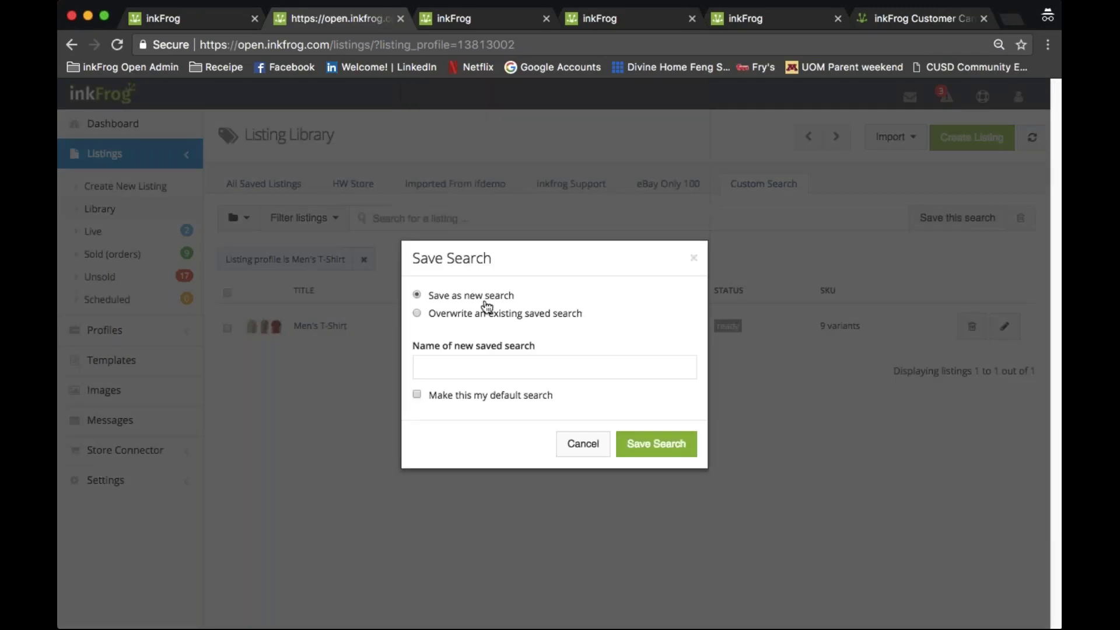
left_click(553, 372)
type("Men's")
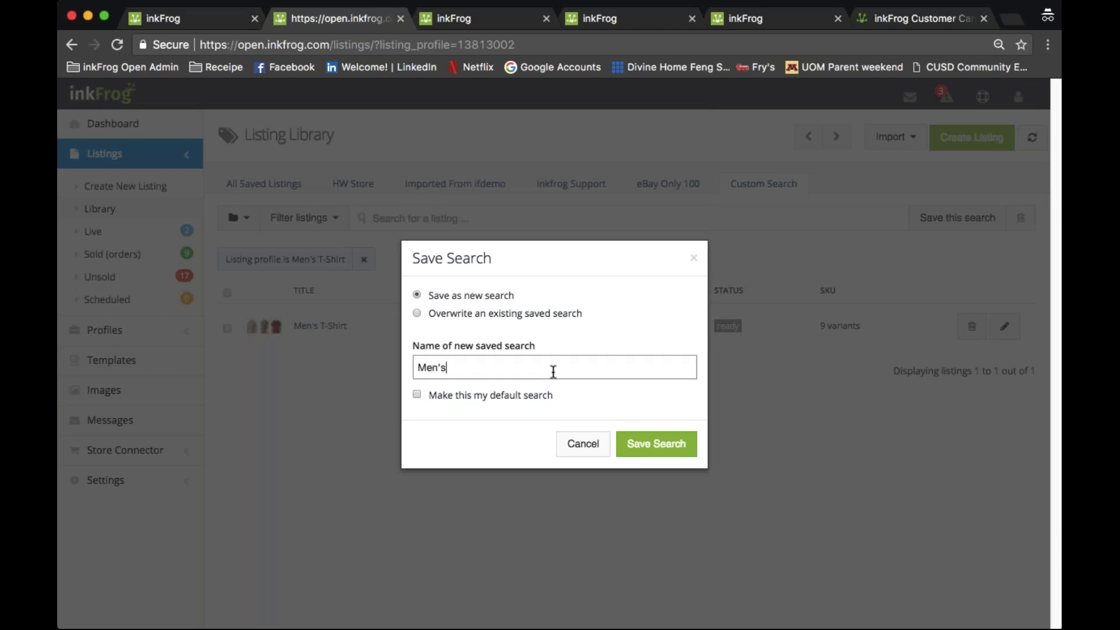
type(" Profile")
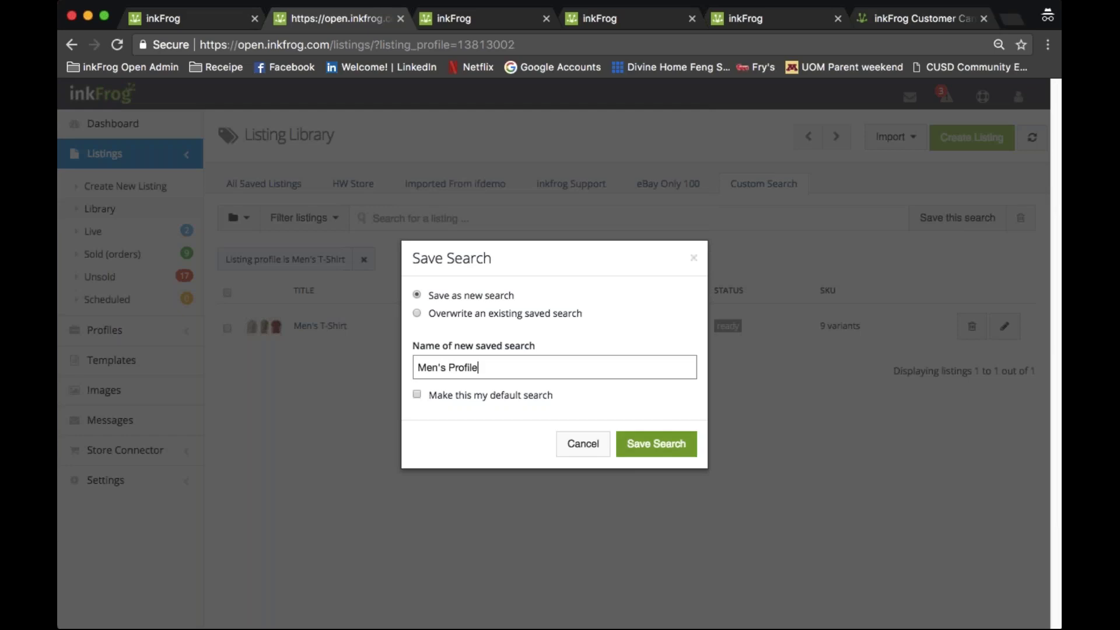
left_click(679, 451)
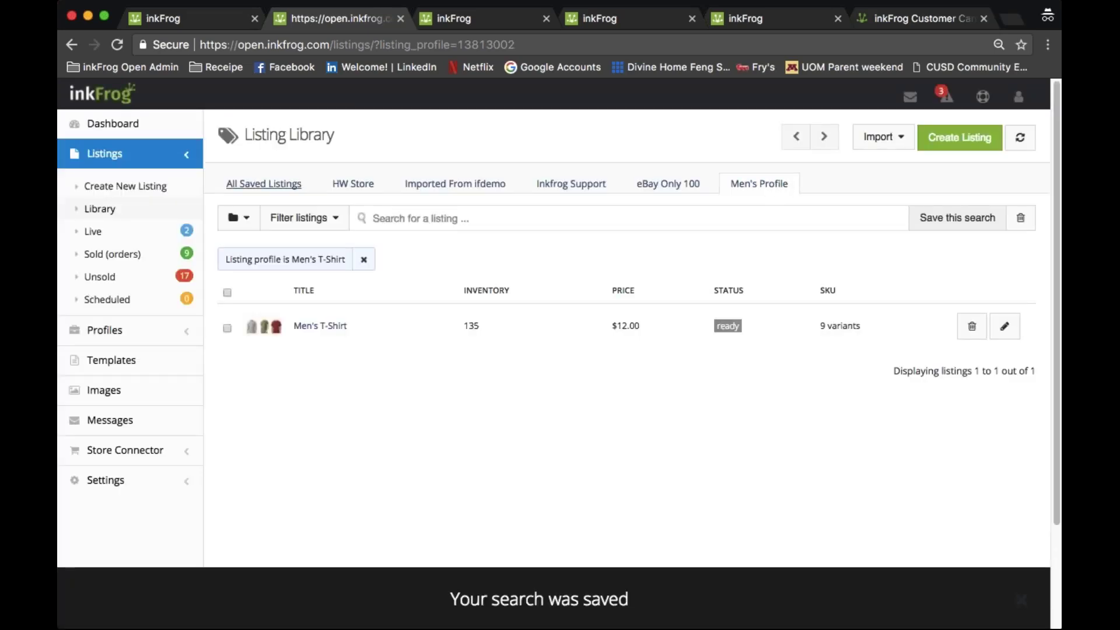
- Compare all saved listings with the Men's Profile saved search, ending on all saved listings
left_click(239, 186)
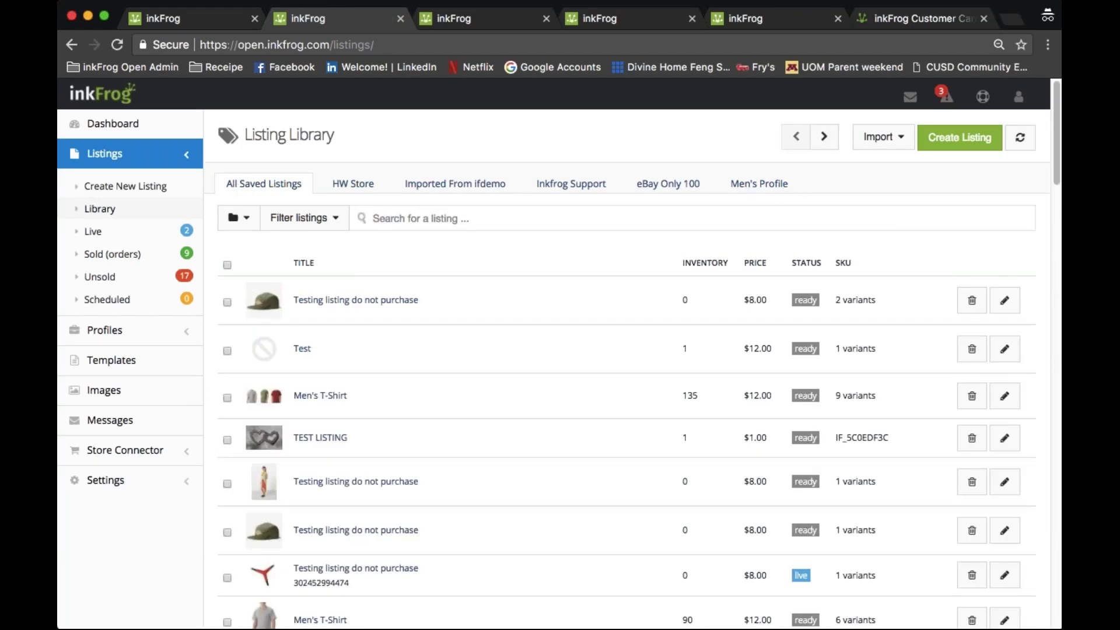
left_click(756, 185)
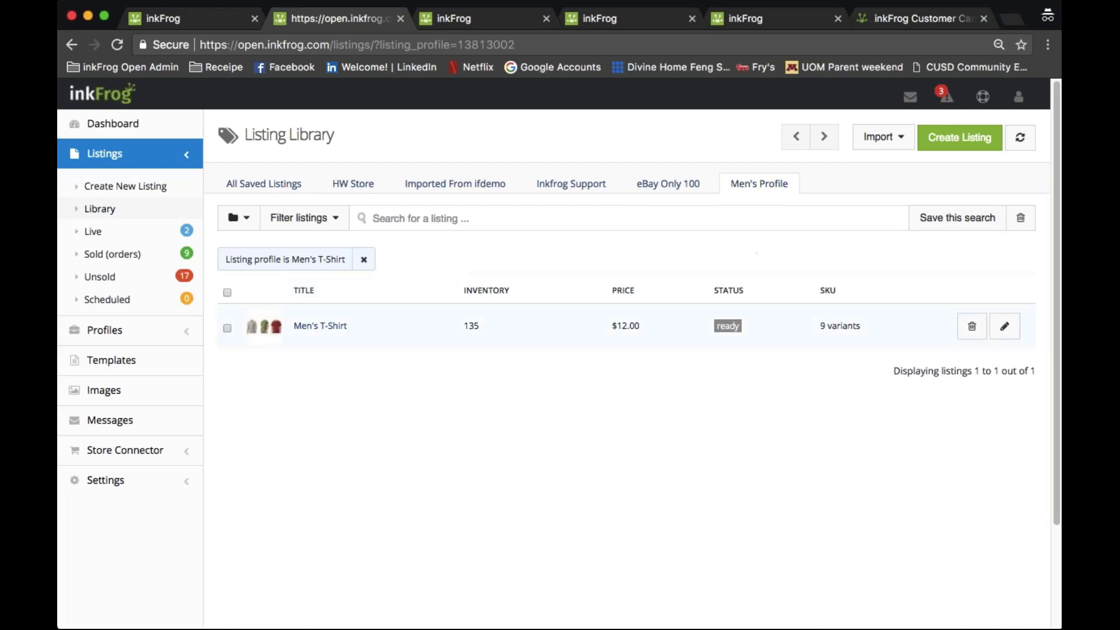
left_click(263, 184)
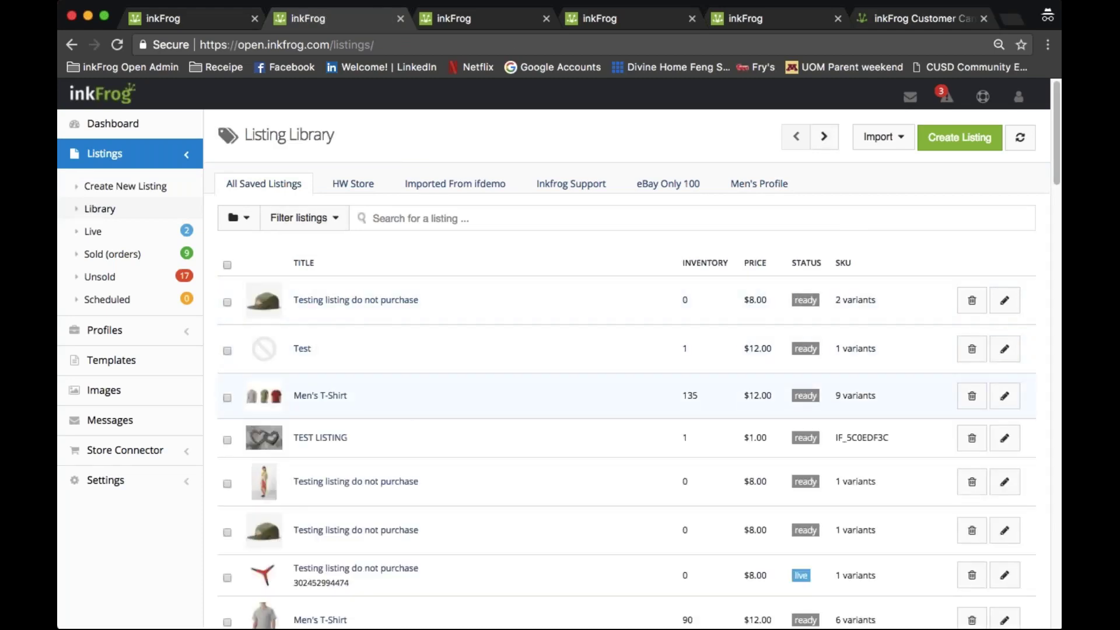
- Bulk-assign the Men's T-Shirt listing profile to the Test listing and both green cap listings, and check them in the Men's Profile search
left_click(227, 350)
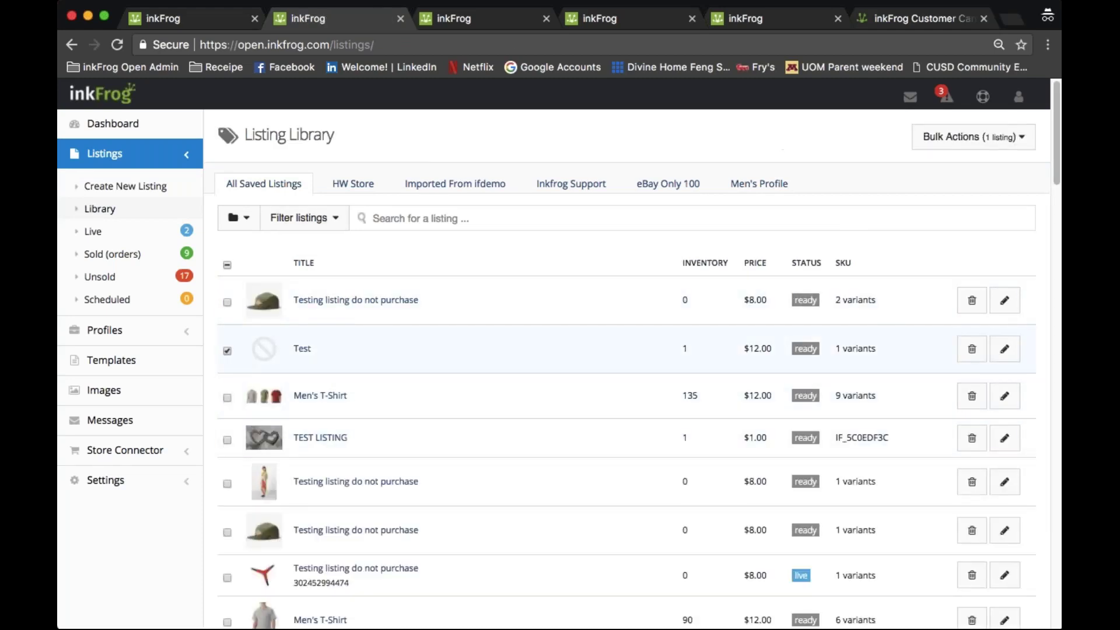
left_click(227, 301)
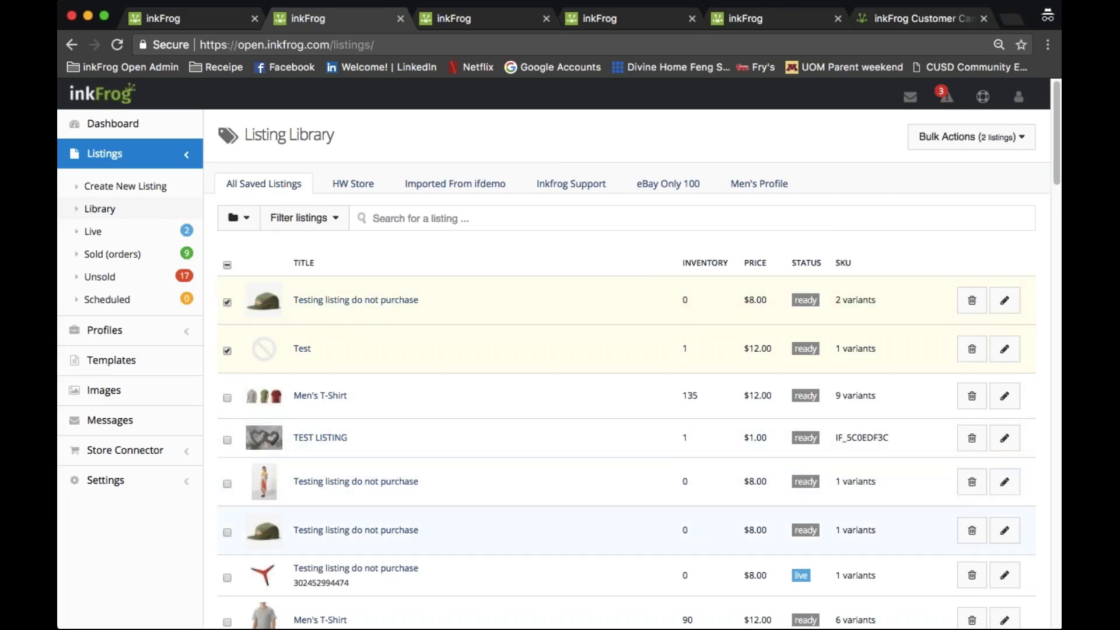
left_click(227, 532)
left_click(1001, 143)
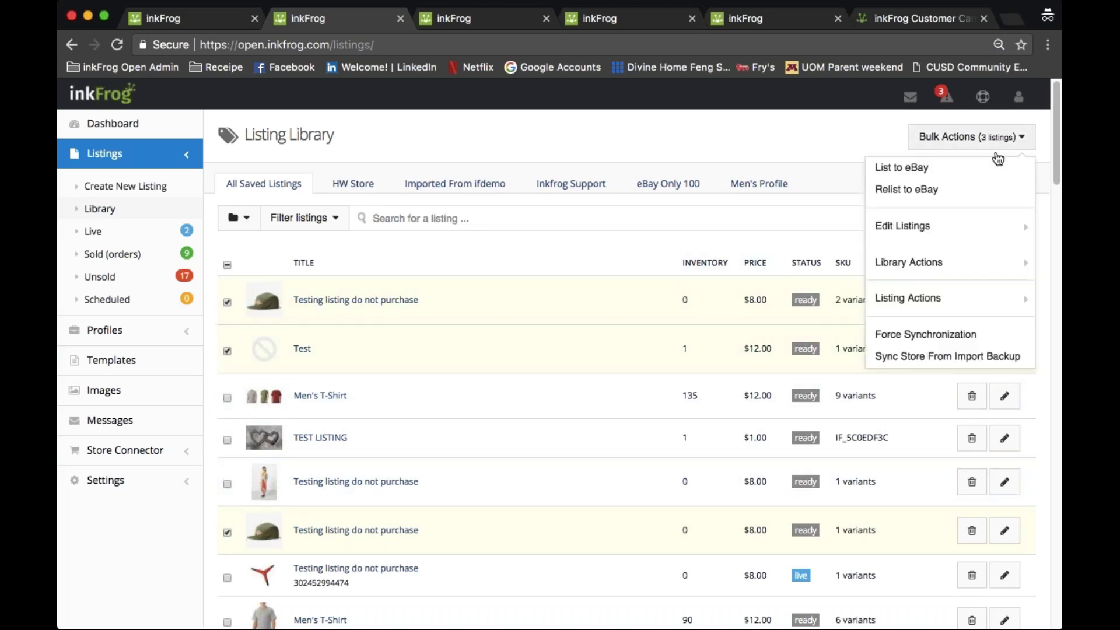
left_click(907, 298)
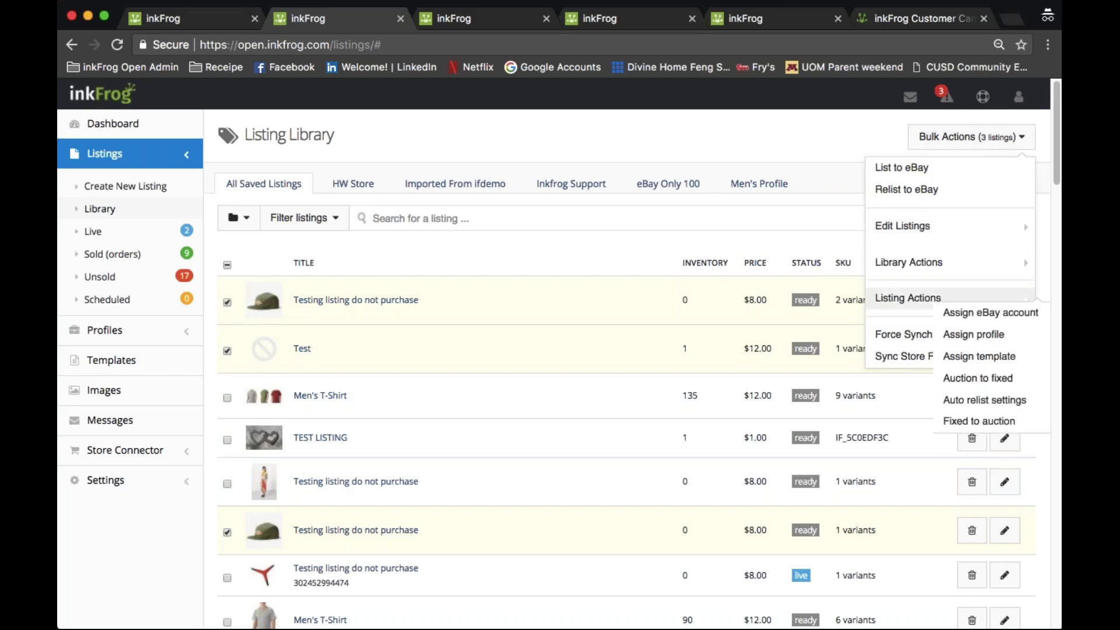
left_click(973, 335)
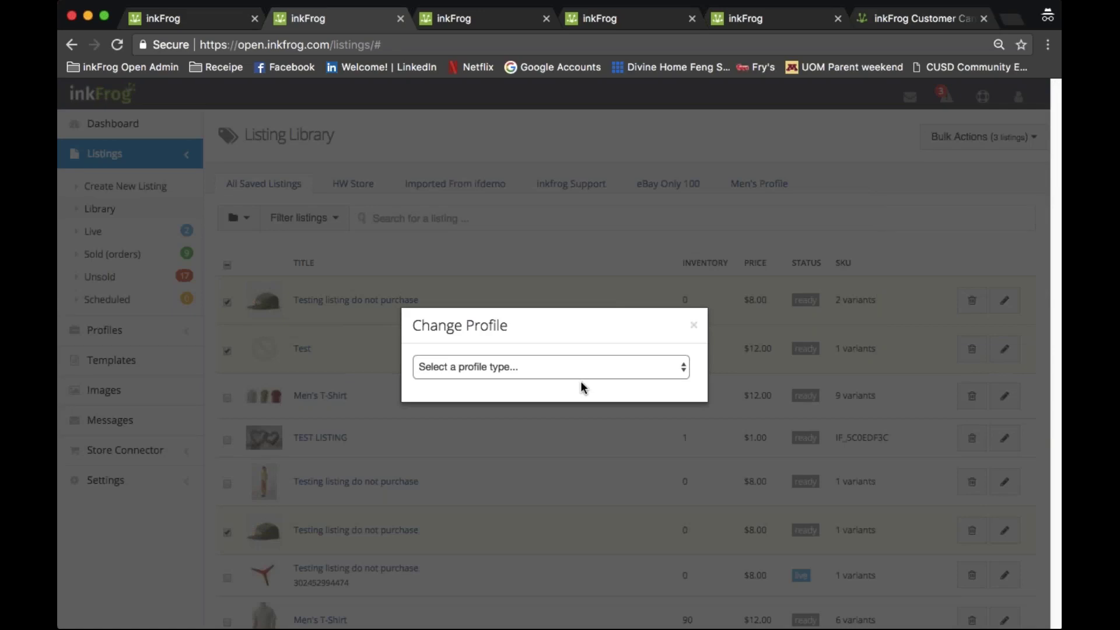
left_click(560, 366)
left_click(559, 380)
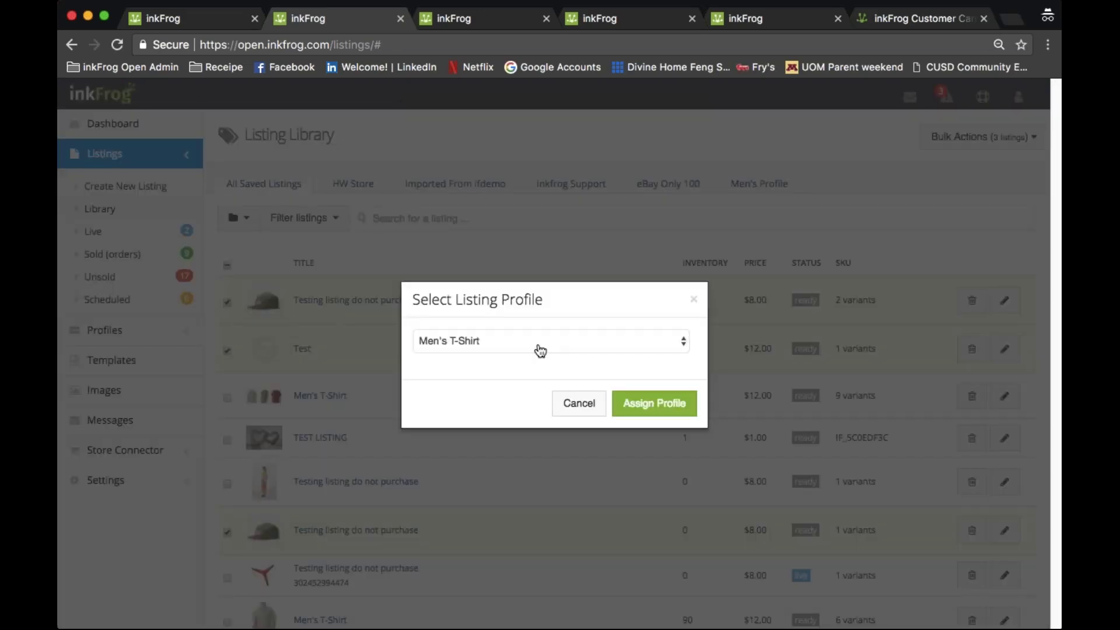
left_click(654, 403)
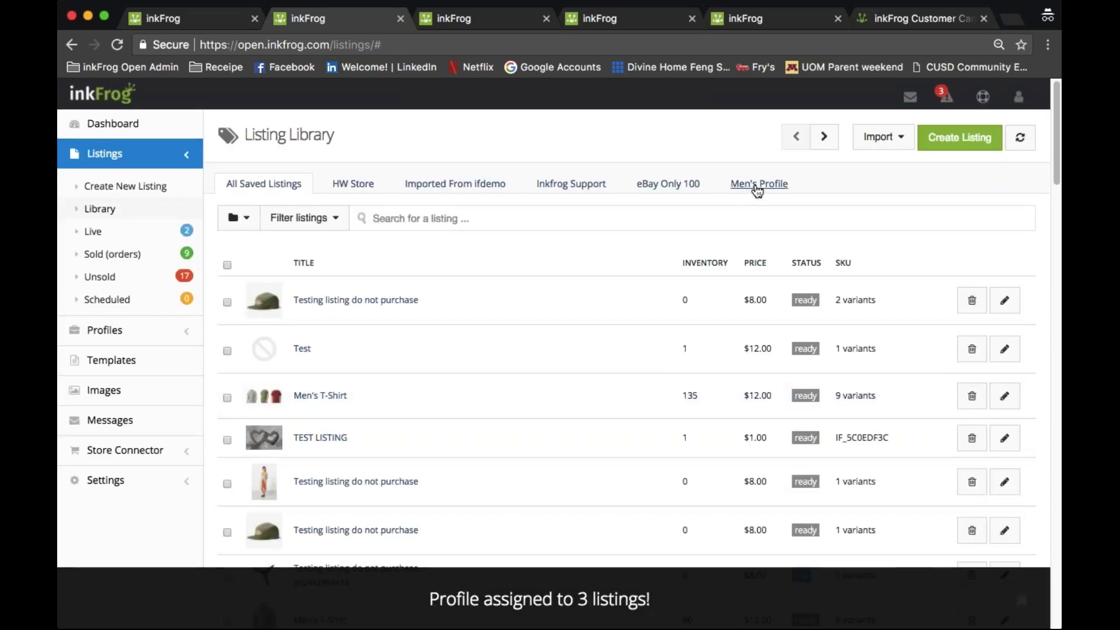
left_click(759, 183)
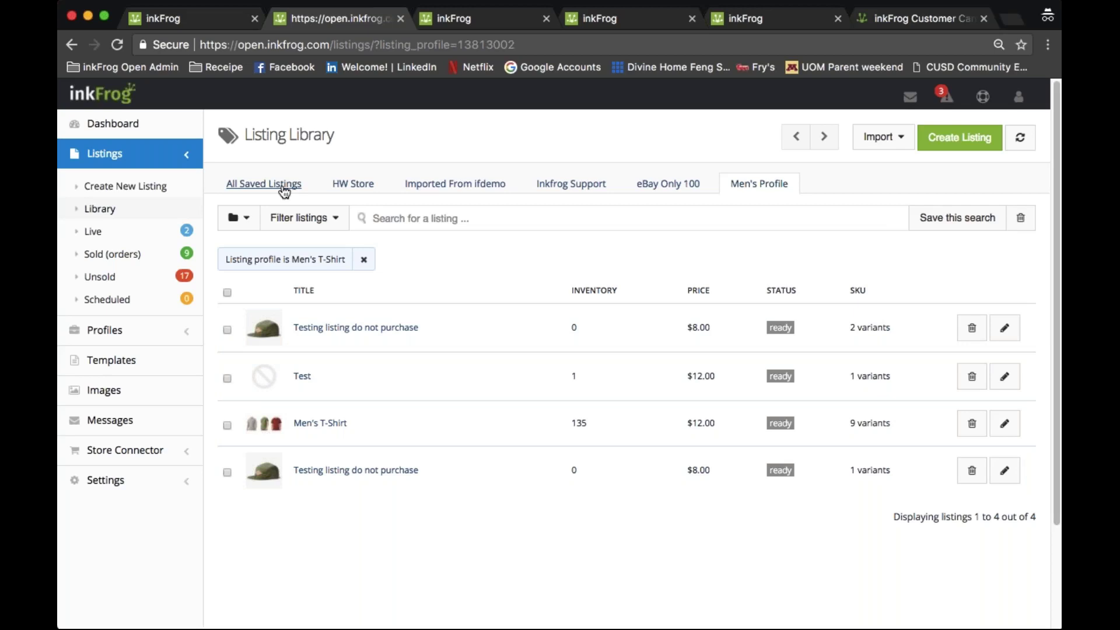
- Filter all saved listings to those whose shipping profile is None and look through the list
left_click(284, 185)
left_click(301, 217)
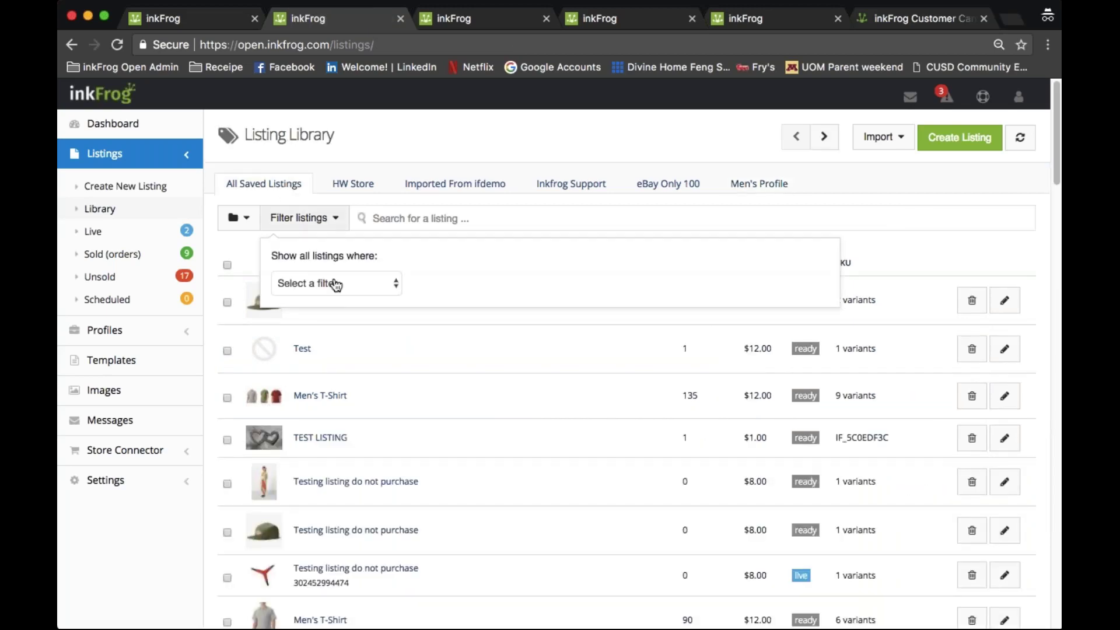
left_click(344, 288)
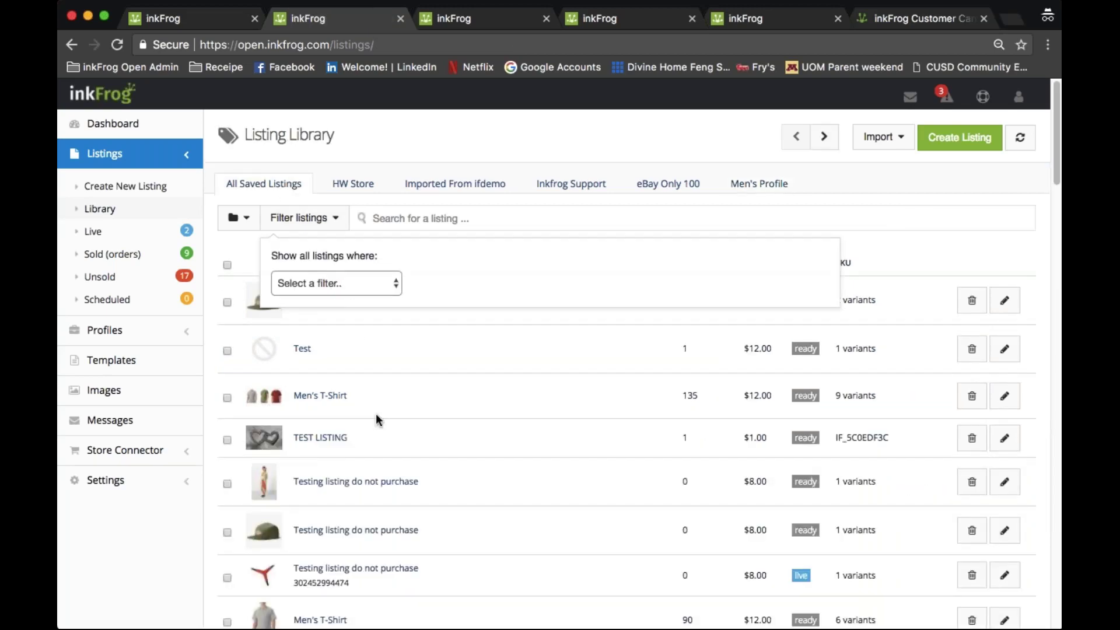
left_click(387, 460)
left_click(519, 377)
left_click(518, 392)
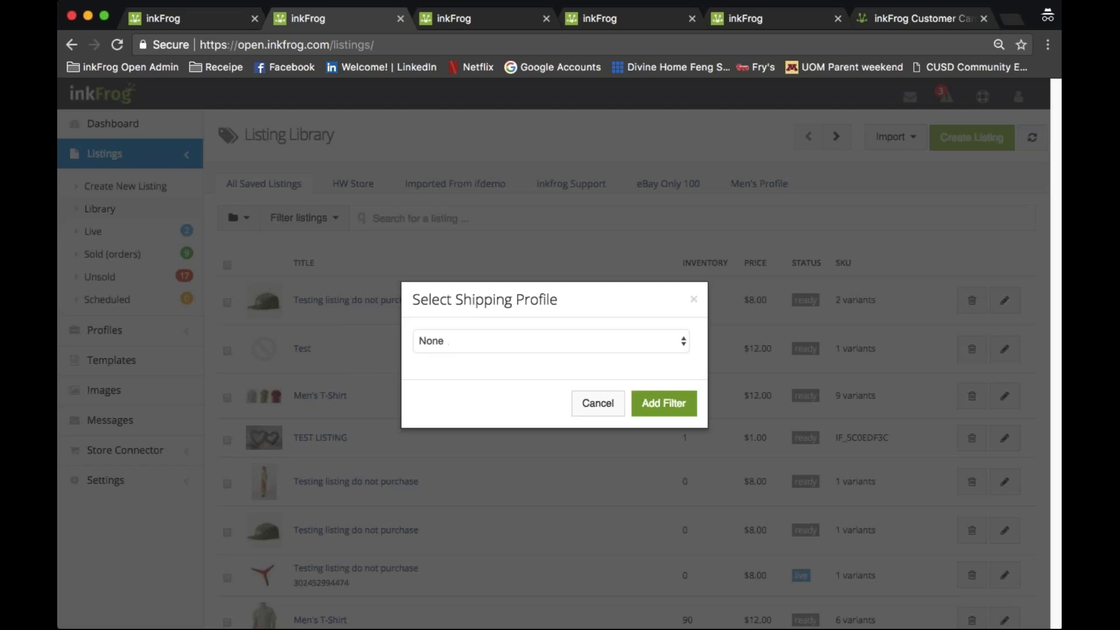
left_click(661, 409)
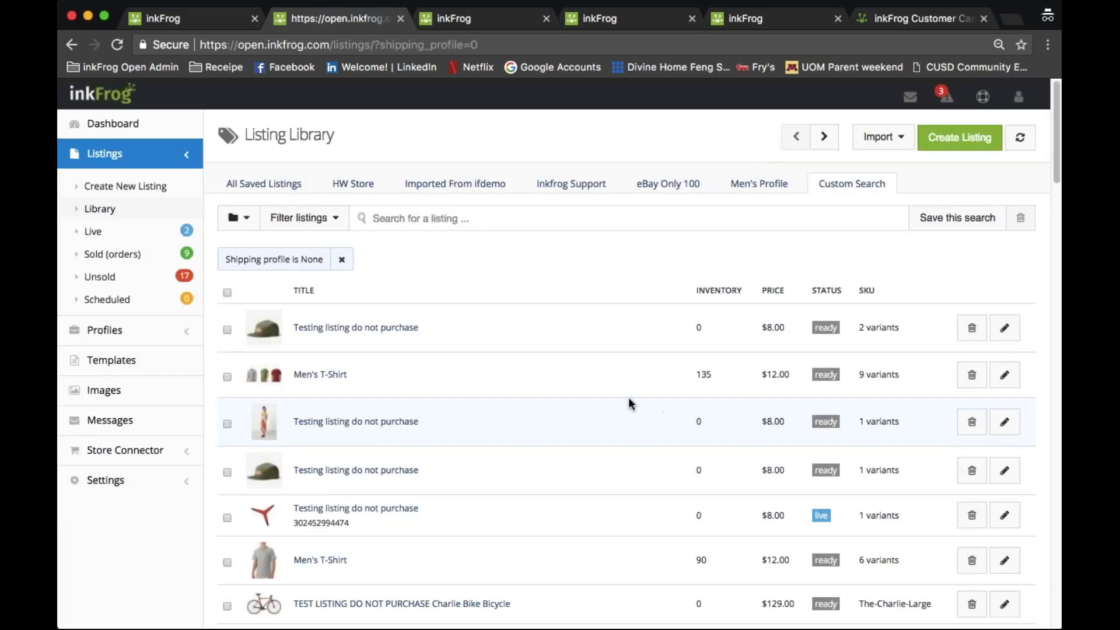
scroll(505, 358, "down", 10)
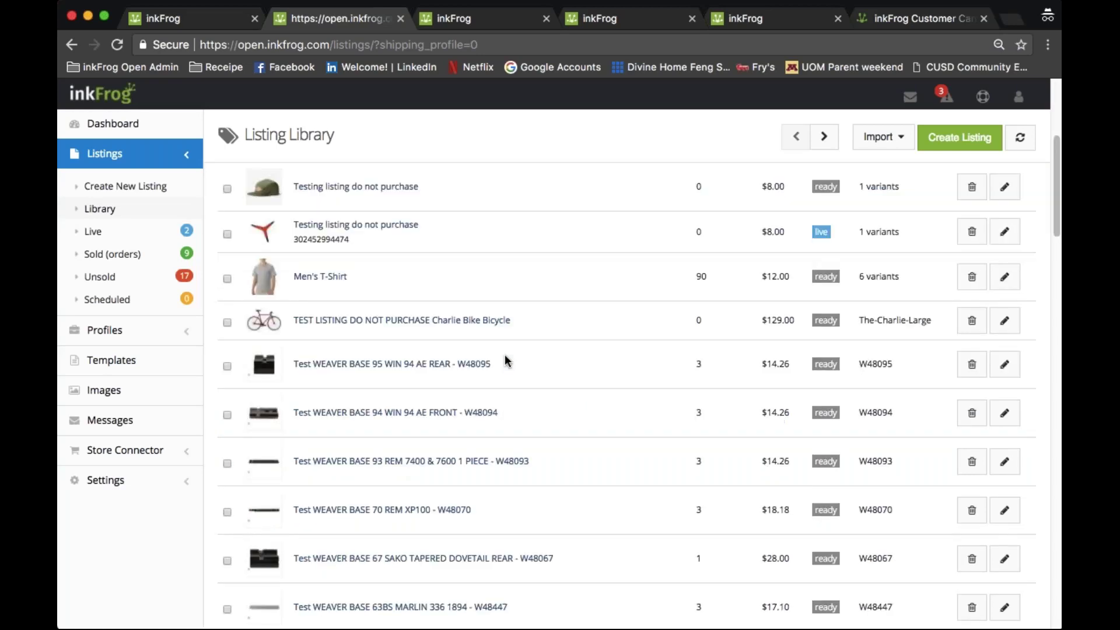
scroll(505, 360, "down", 10)
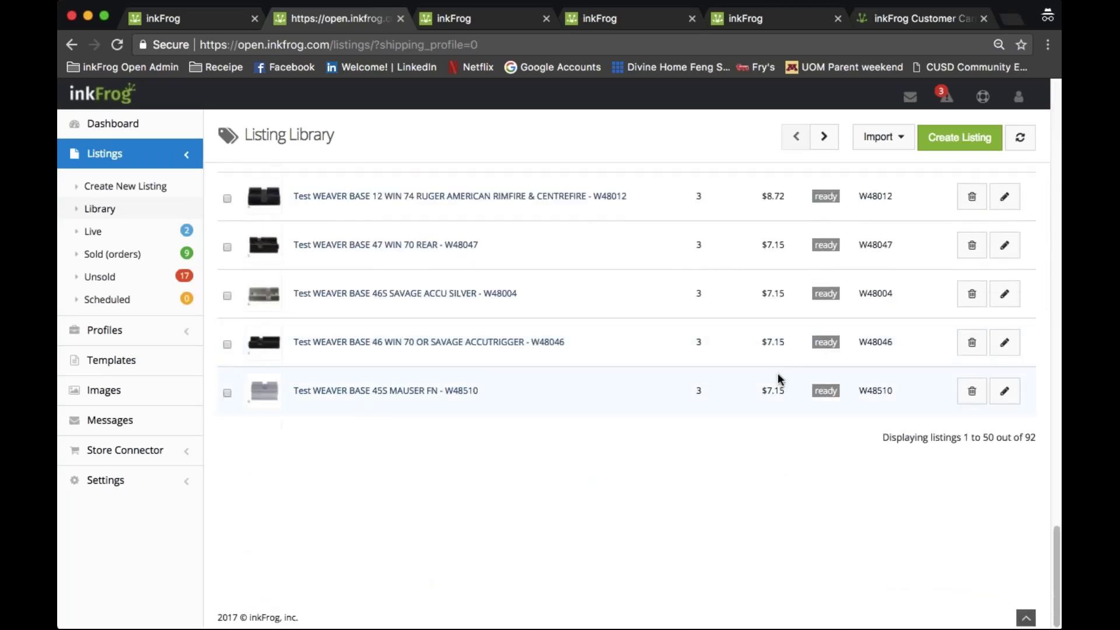
scroll(894, 420, "up", 20)
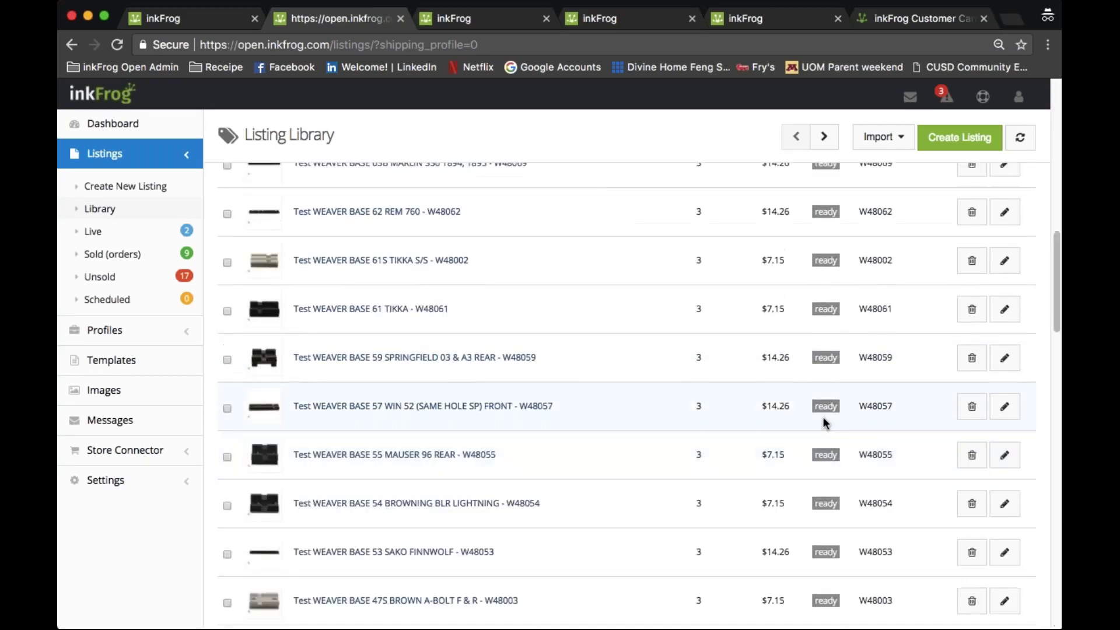
- Add a page size filter of 250 to the listings whose shipping profile is None
left_click(323, 227)
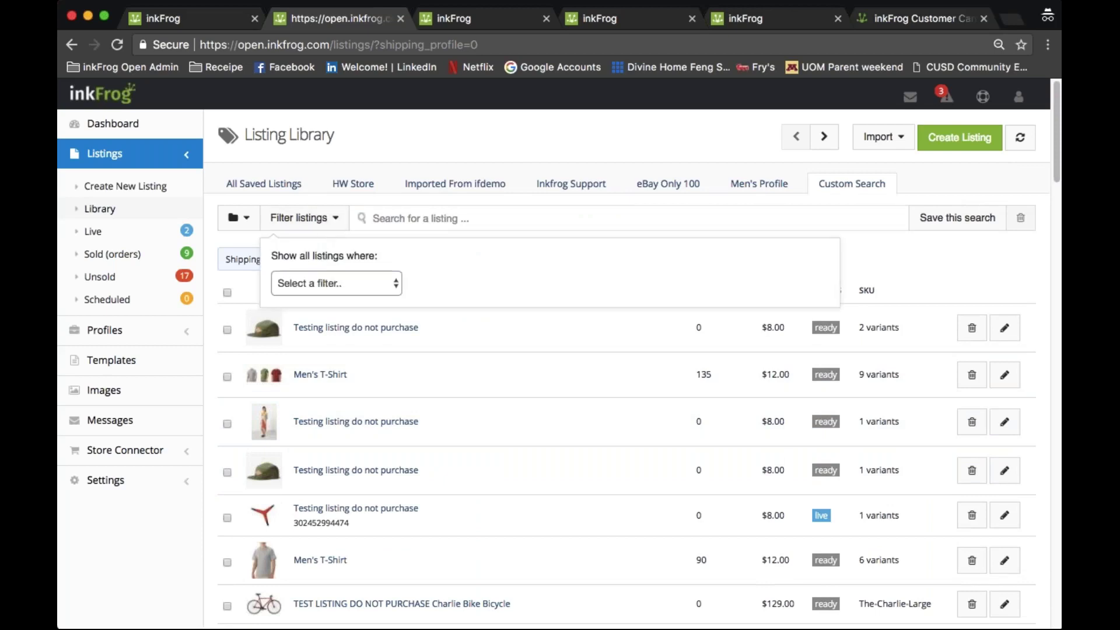
left_click(347, 523)
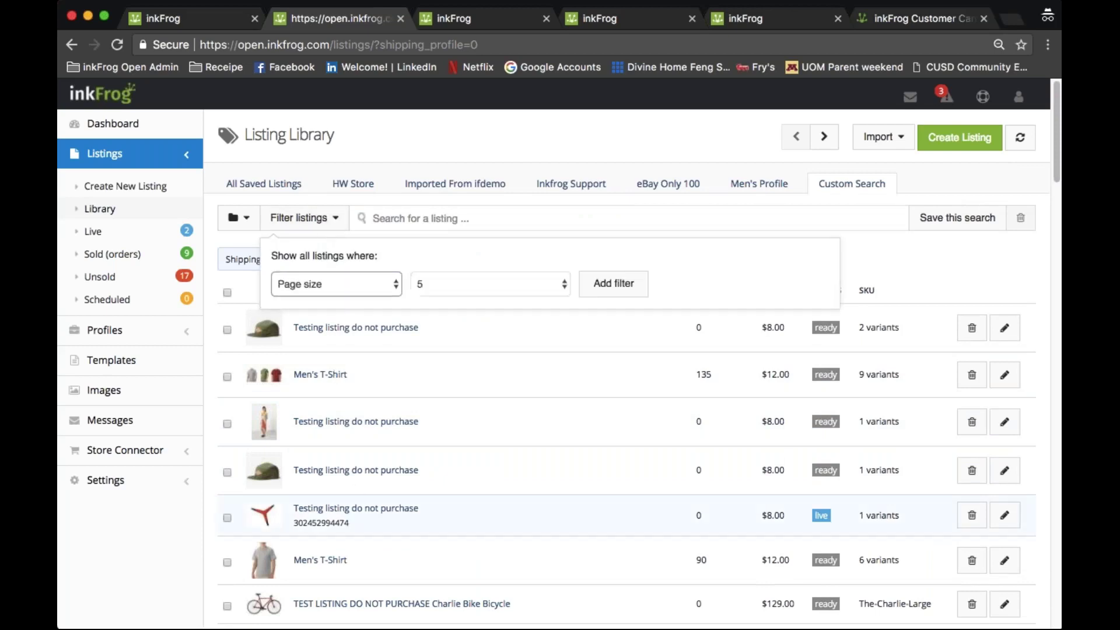
key("Tab")
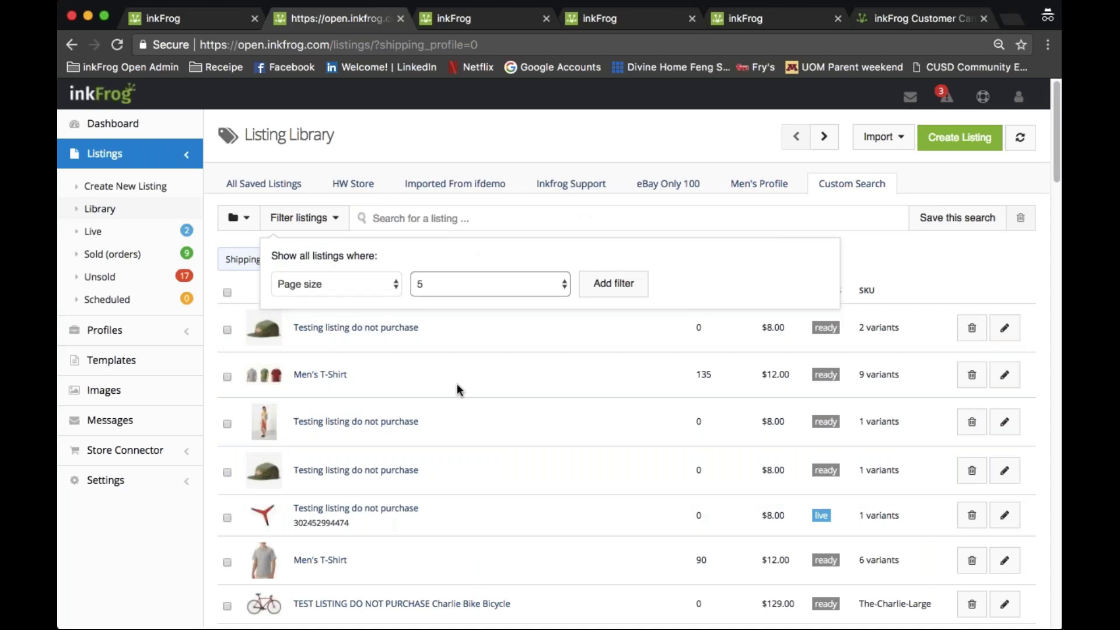
type("250")
left_click(612, 285)
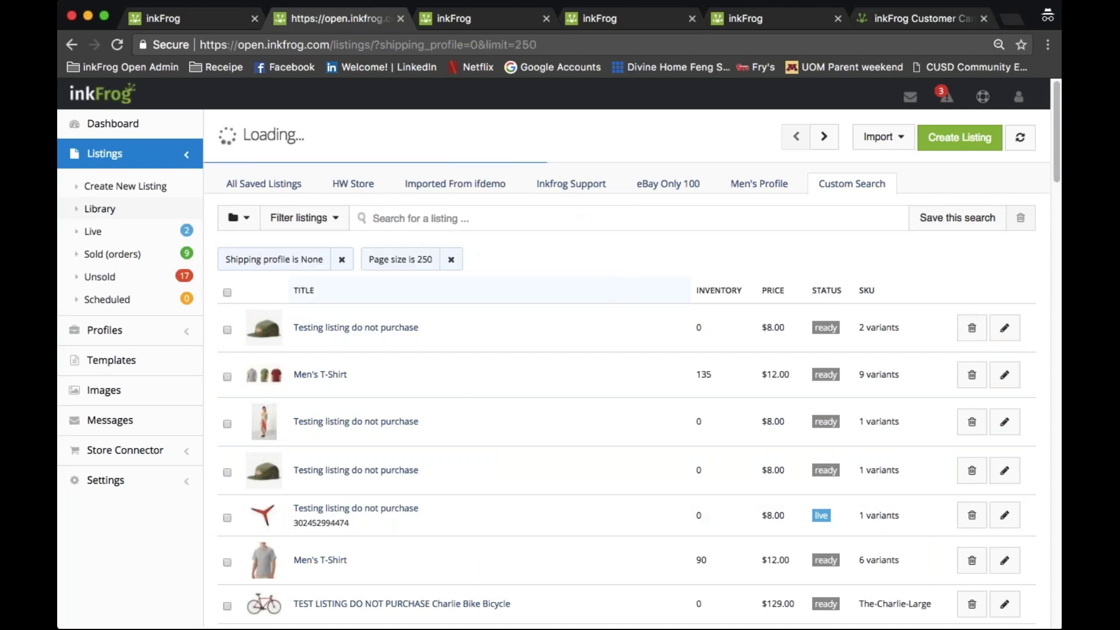
- Save the filtered library view as a new search named "Shipping None"
left_click(952, 218)
left_click(452, 369)
type("S")
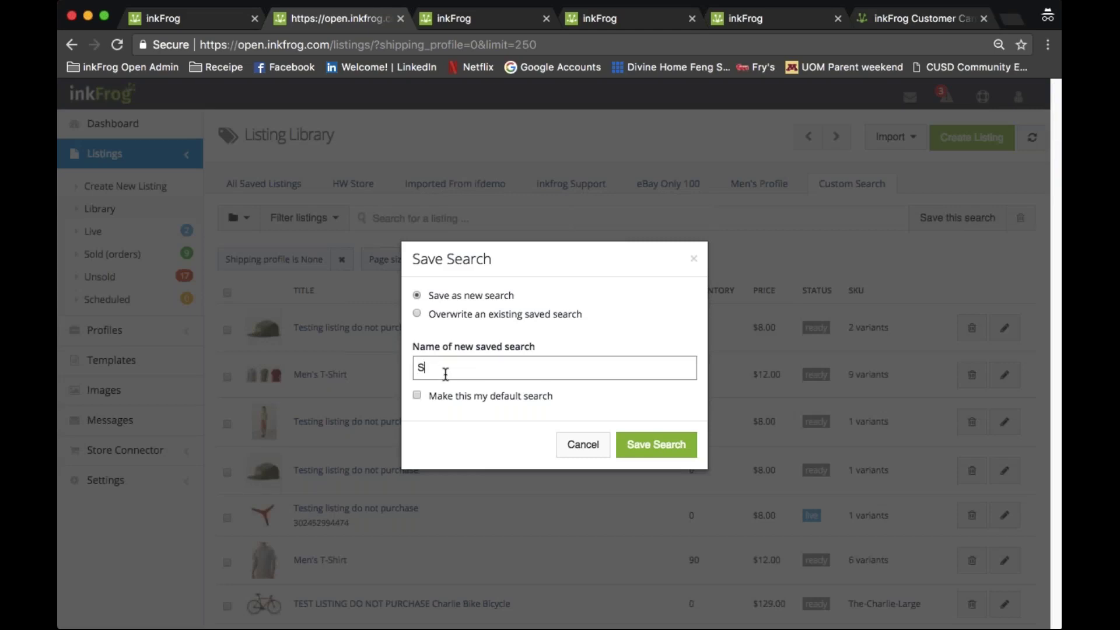
type("hipping None")
left_click(654, 449)
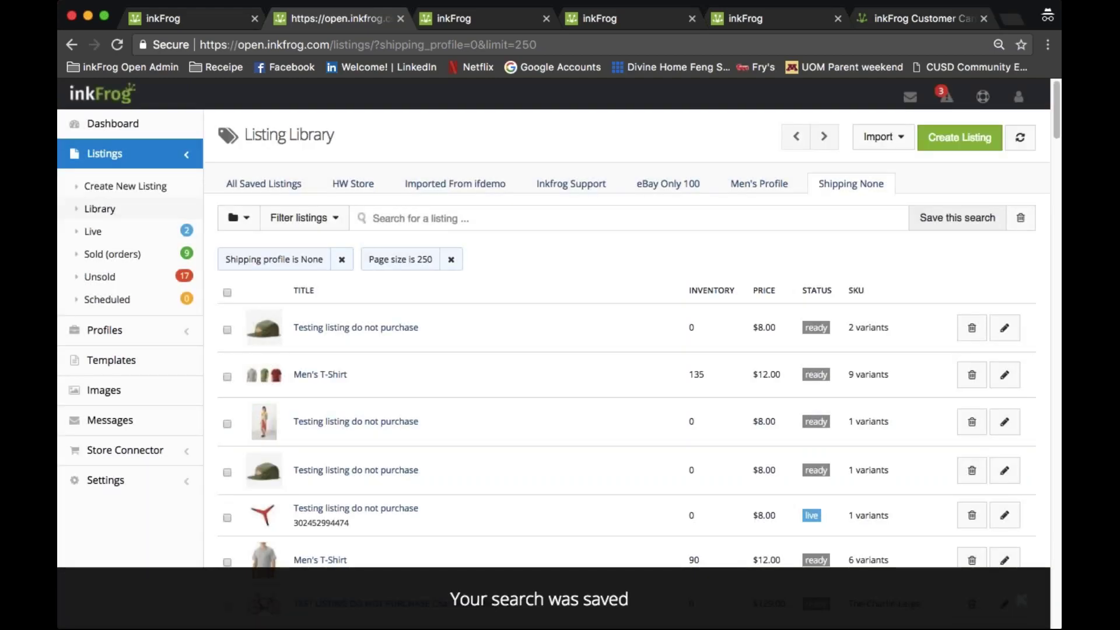
- Look through the full Shipping None list for listings that need a shipping profile, ending at the start of the list
scroll(680, 295, "down", 5)
scroll(679, 295, "down", 18)
scroll(677, 295, "down", 20)
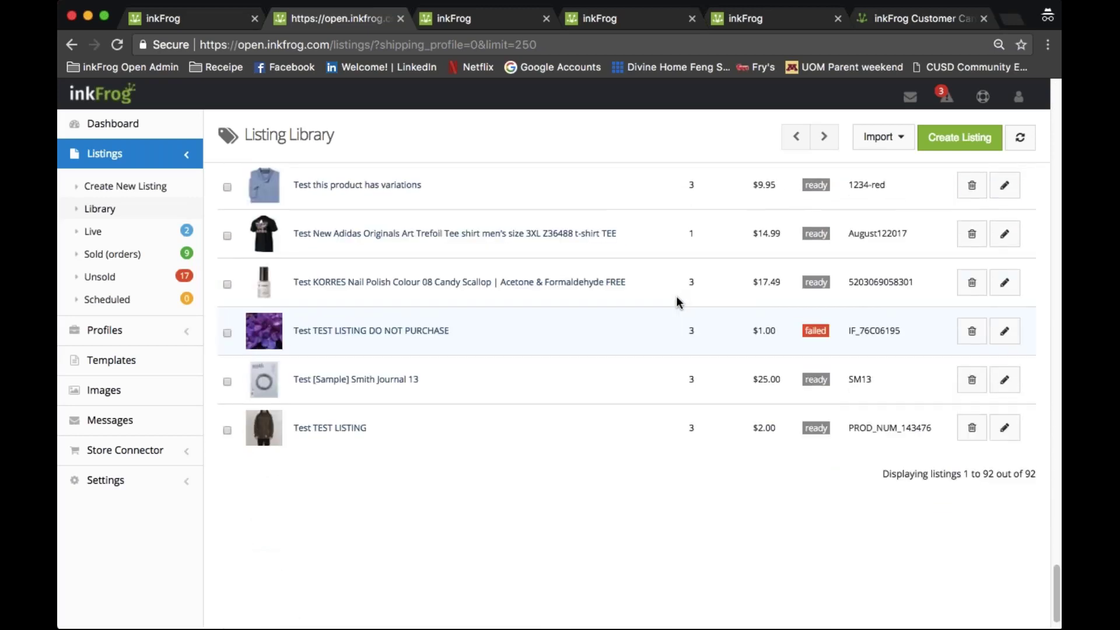
scroll(677, 298, "up", 15)
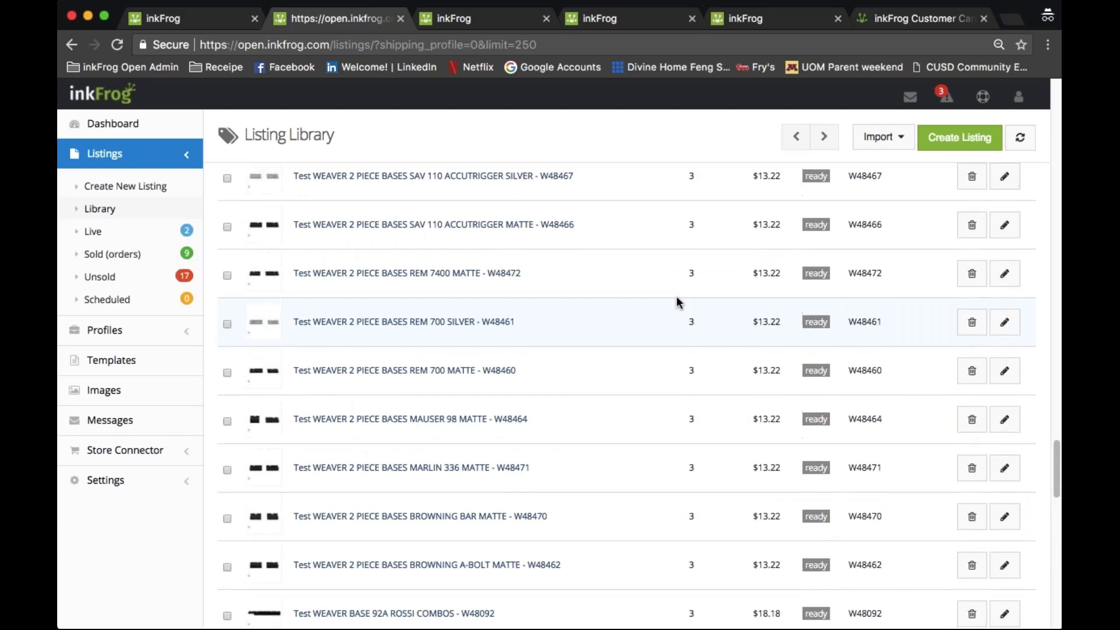
scroll(676, 297, "up", 1)
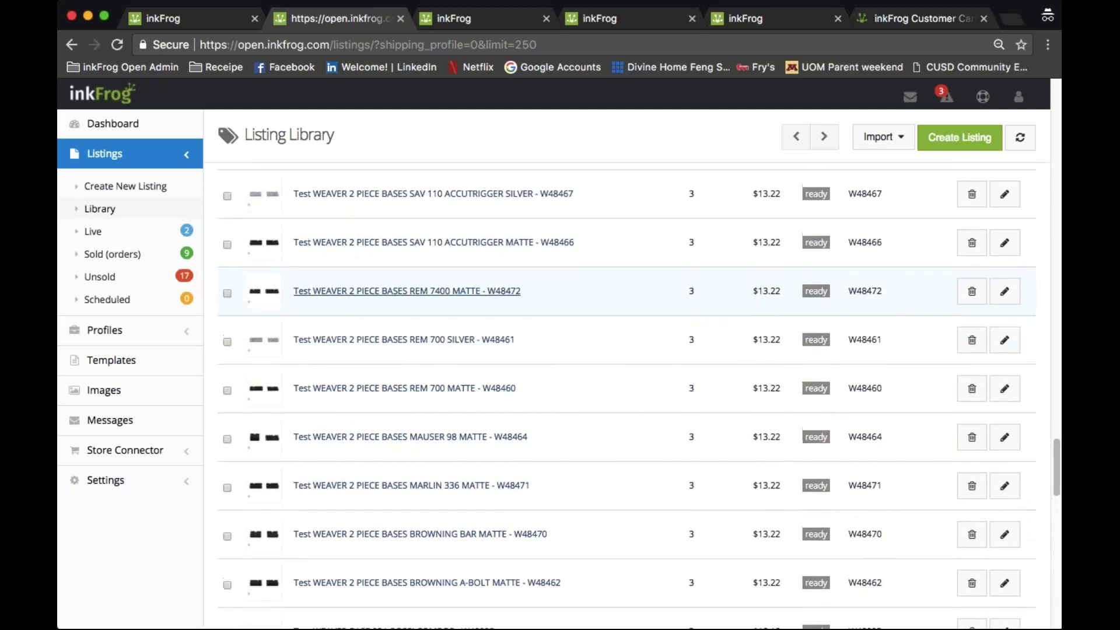
left_click(159, 343)
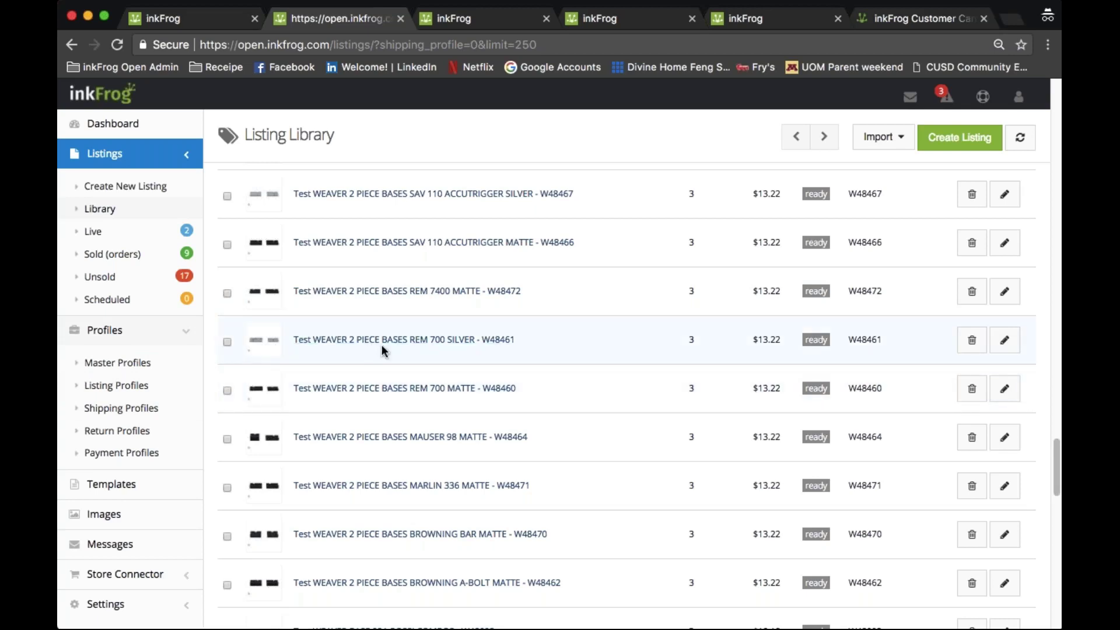
scroll(373, 347, "down", 3)
scroll(639, 395, "down", 5)
scroll(639, 396, "up", 20)
scroll(439, 347, "up", 10)
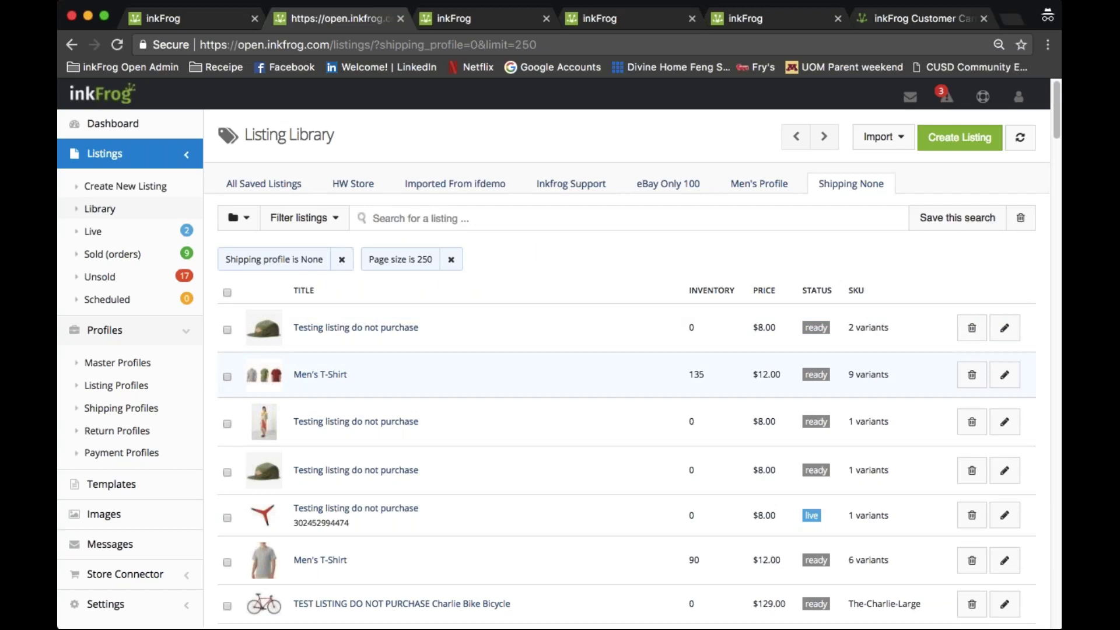
- Bulk-assign the Flat free shipping profile to the nine-variant Men's T-Shirt listing and the Testing listing directly below it
left_click(227, 376)
left_click(227, 423)
left_click(933, 145)
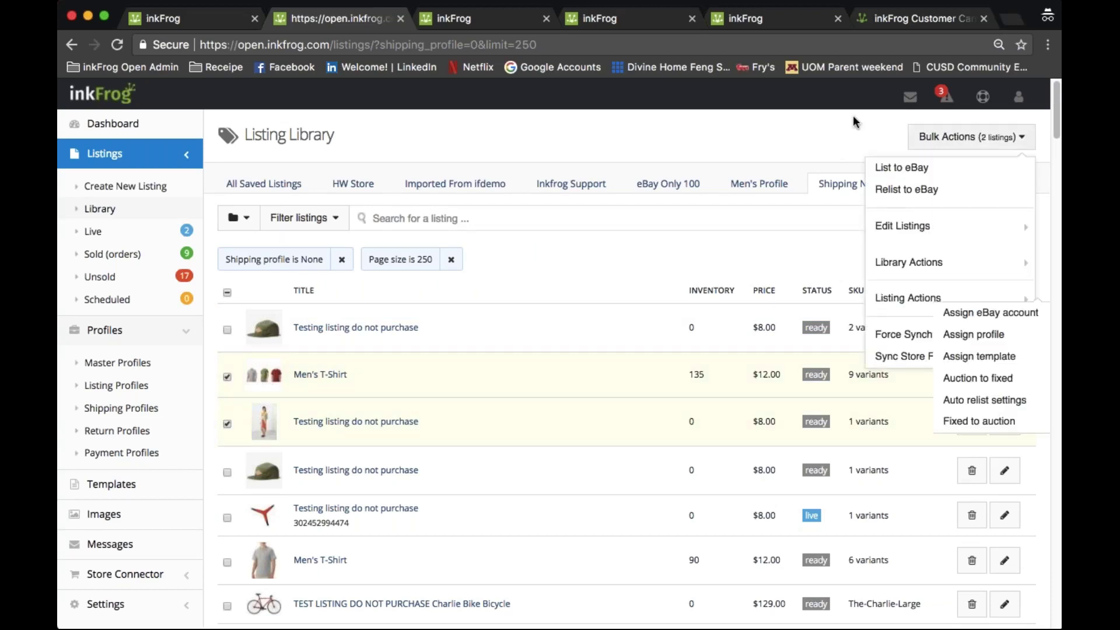
left_click(985, 335)
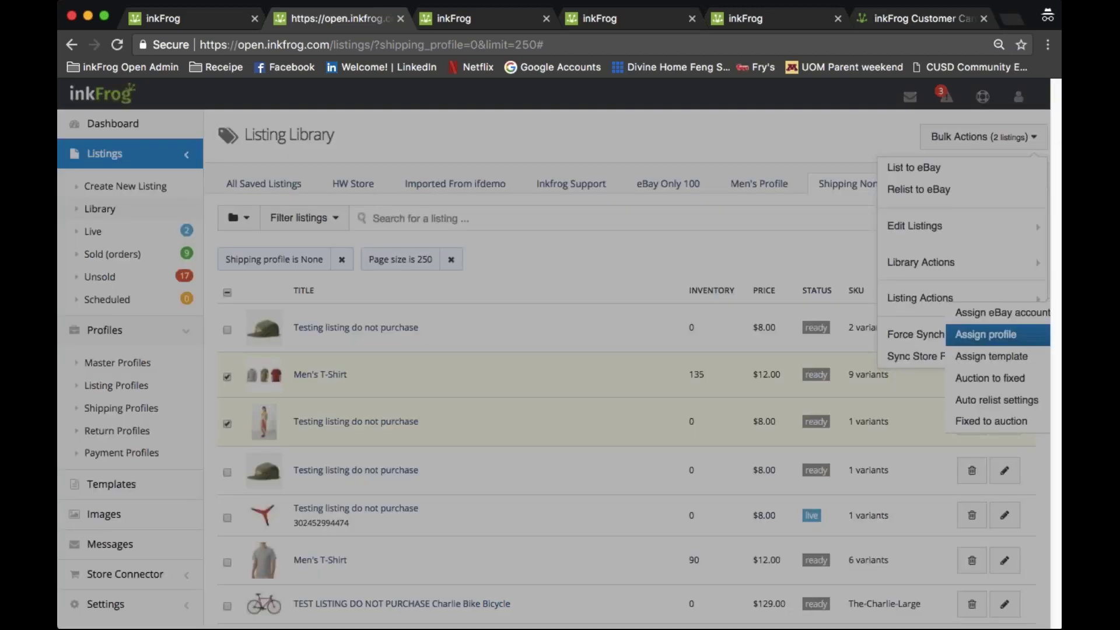
left_click(459, 389)
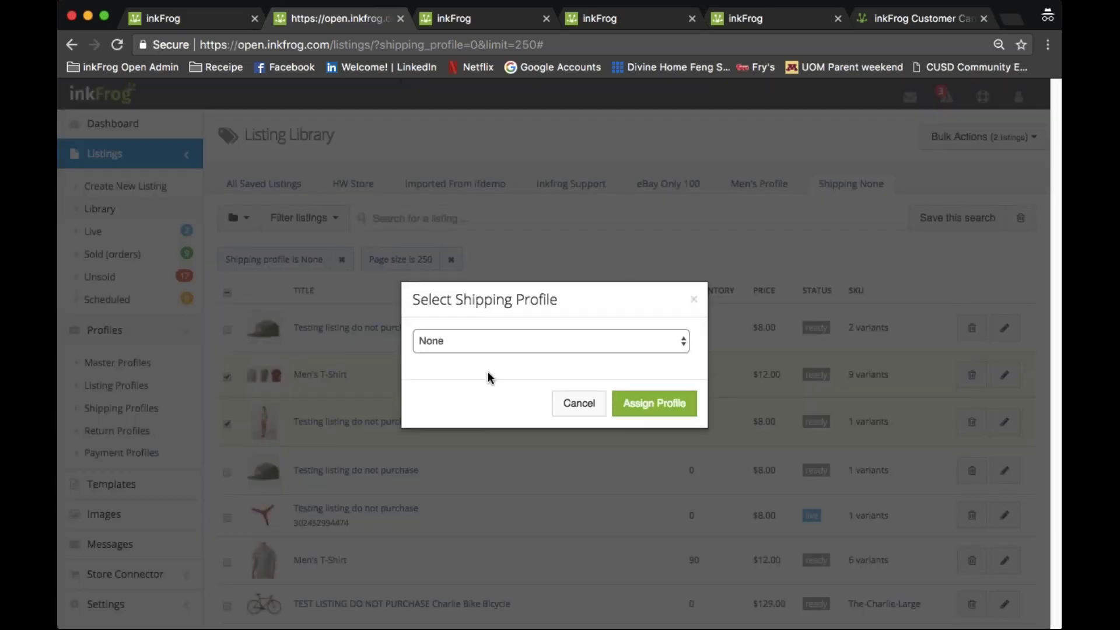
left_click(550, 340)
left_click(550, 355)
left_click(650, 403)
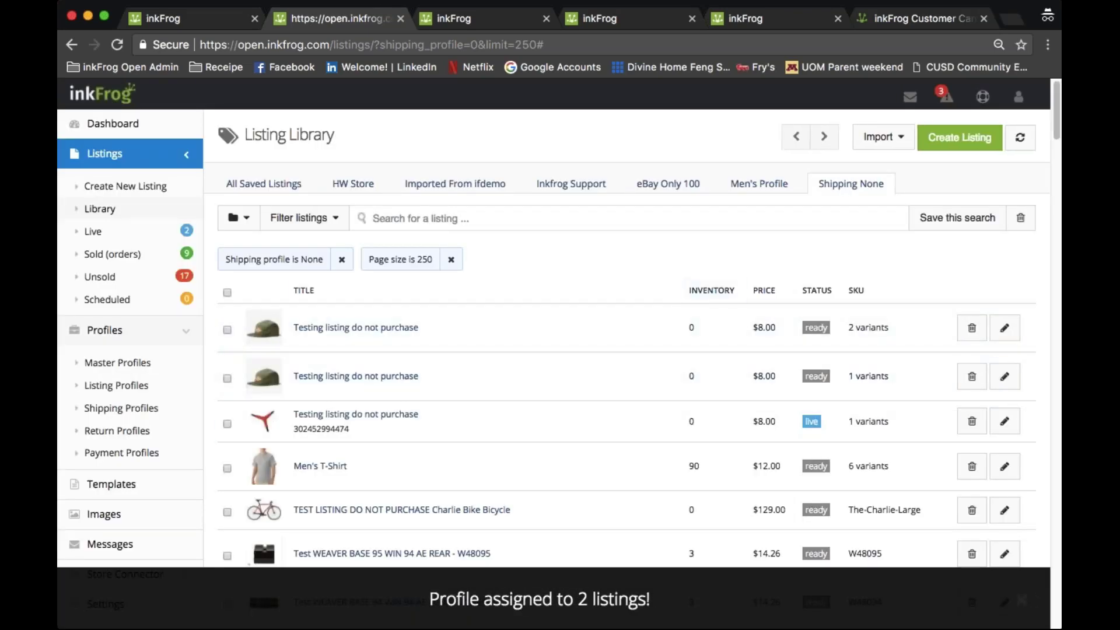
- Filter all saved listings to those whose shipping profile is Flat free
left_click(251, 183)
left_click(299, 217)
left_click(330, 289)
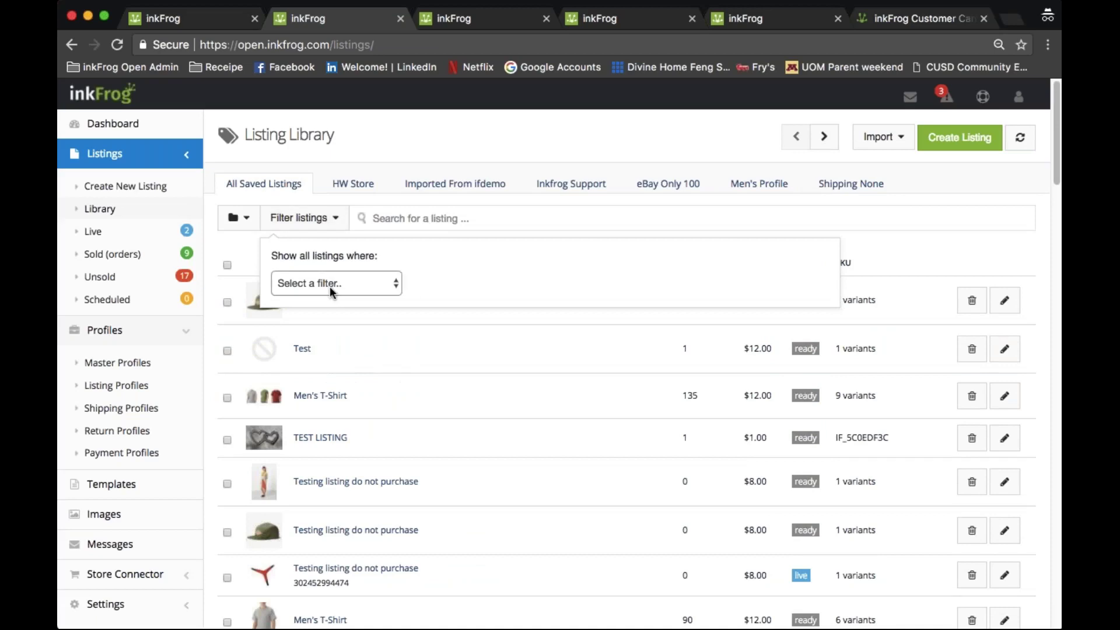
left_click(391, 453)
left_click(381, 294)
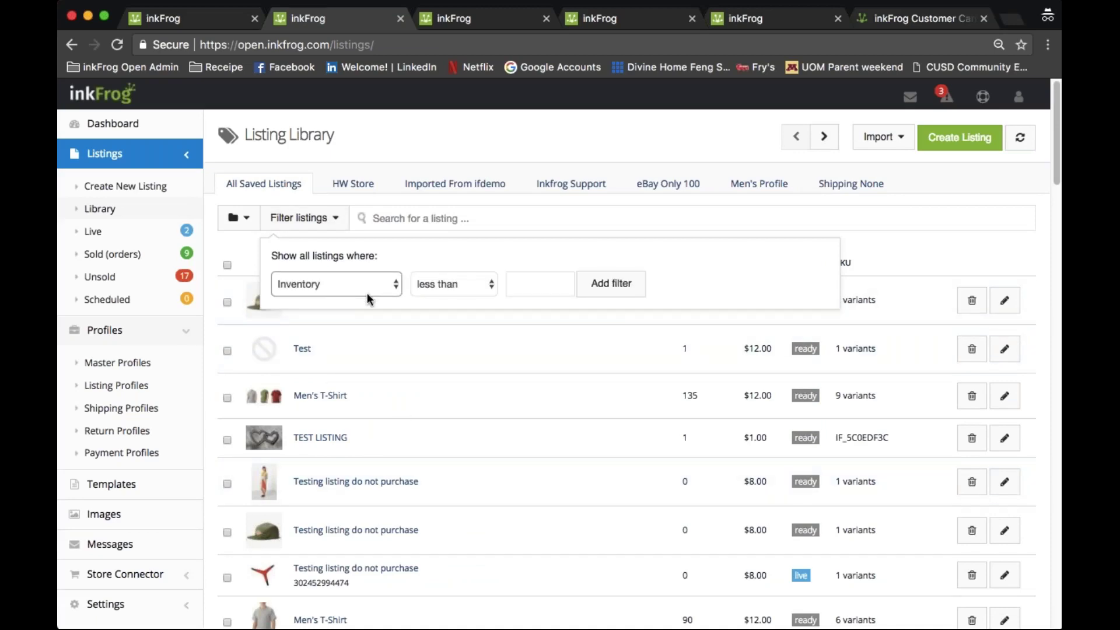
left_click(367, 319)
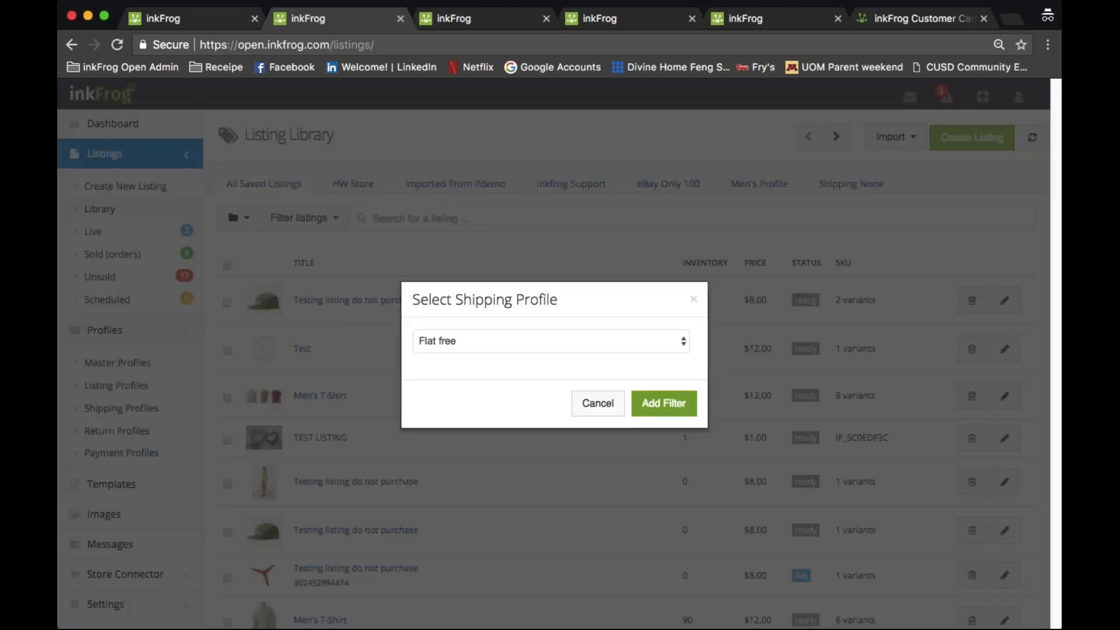
left_click(670, 408)
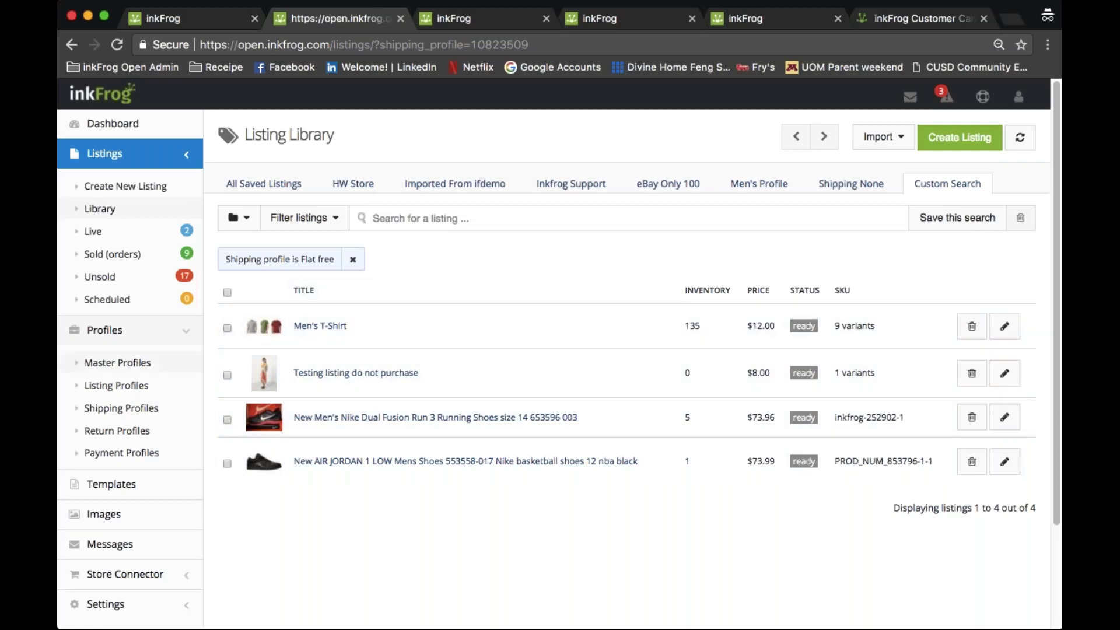
- Review the Flat free shipping profile's handling and domestic shipping settings, and return to the listing library
left_click(140, 410)
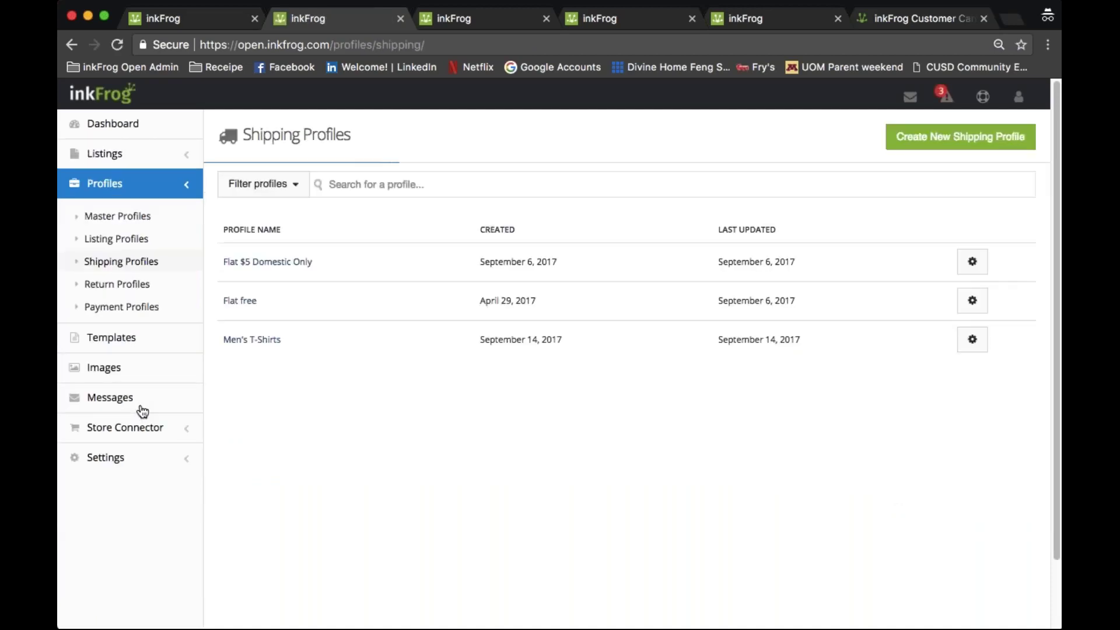
left_click(241, 301)
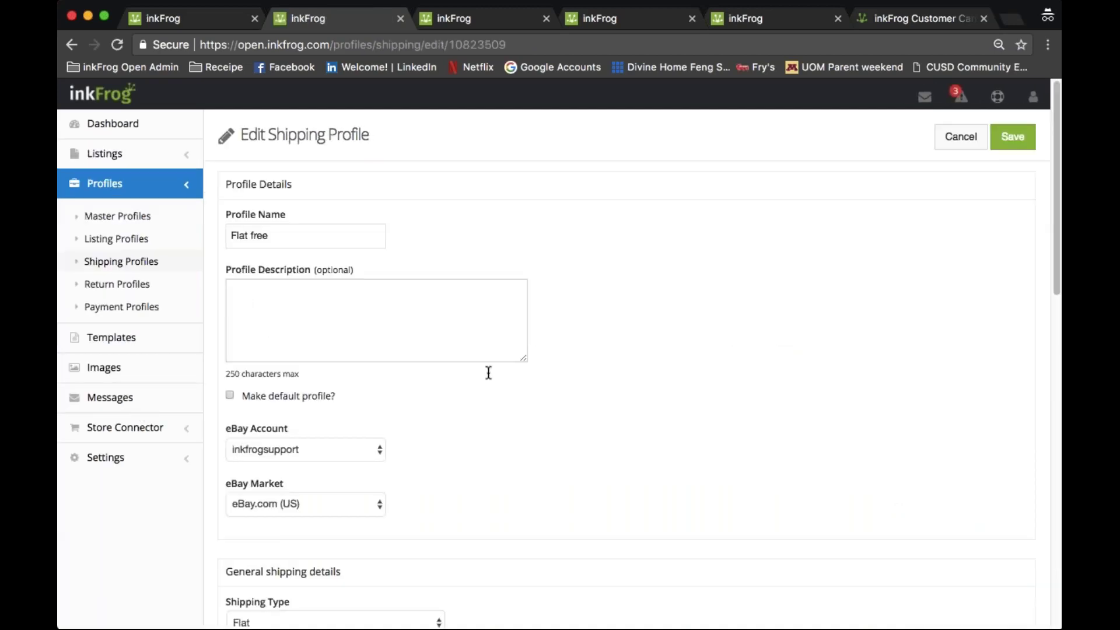
scroll(490, 370, "down", 3)
scroll(642, 396, "down", 6)
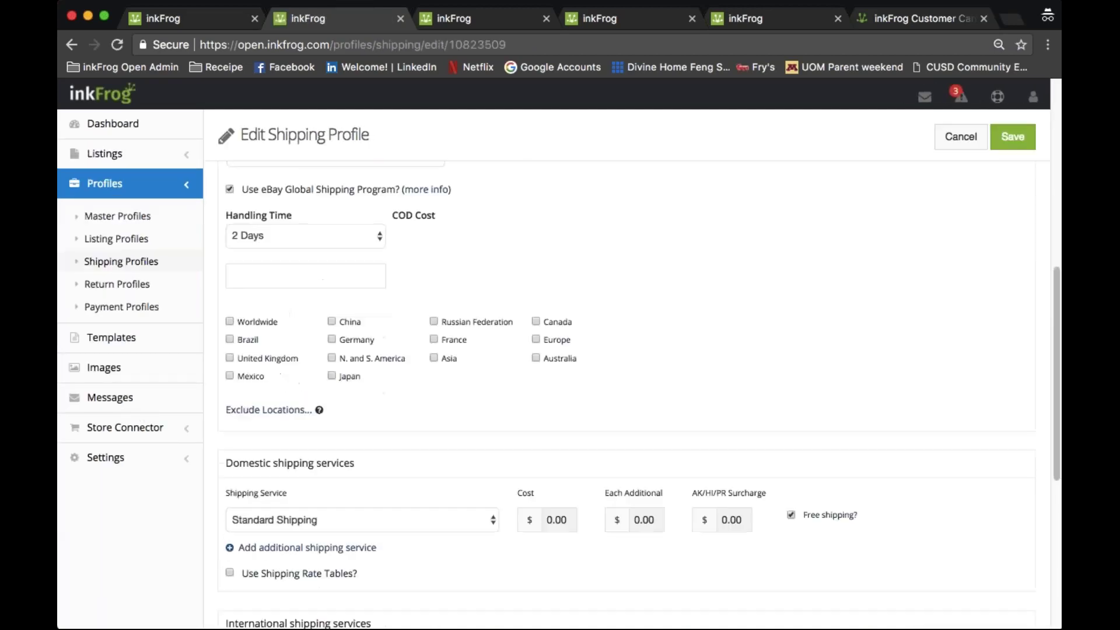
left_click(165, 157)
left_click(137, 211)
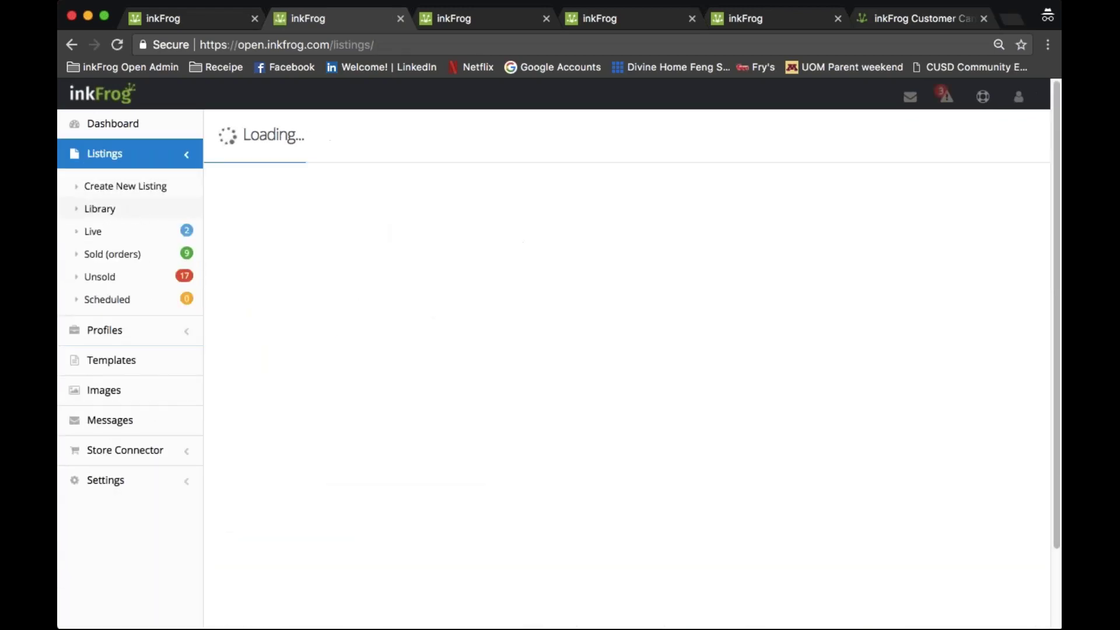
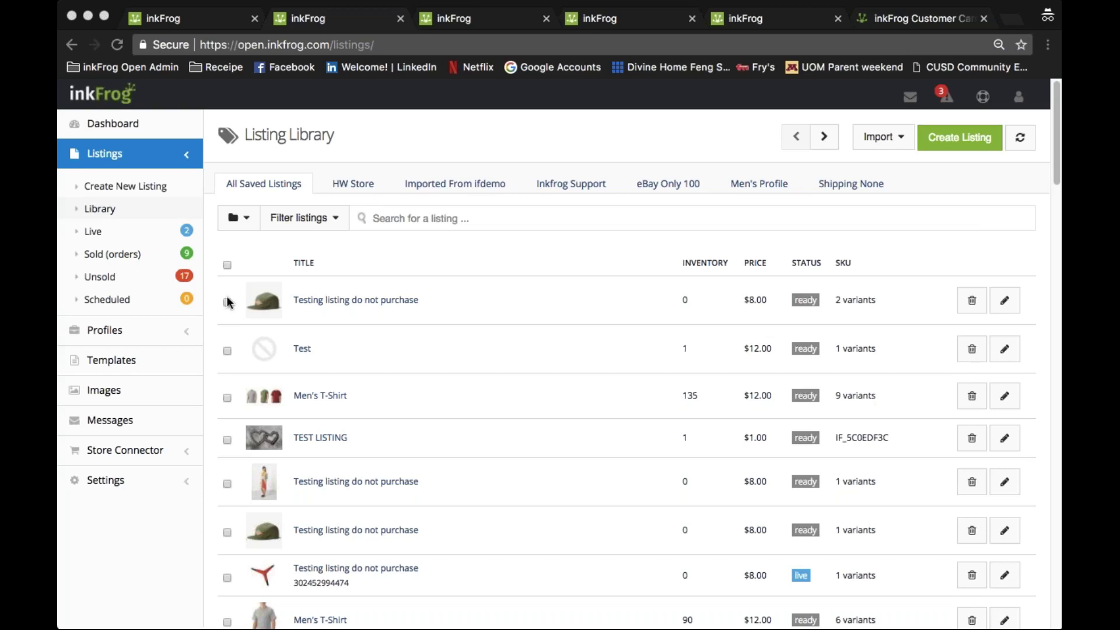
- Open the master profiles list and view the management options available for the cases profile
left_click(118, 331)
left_click(123, 364)
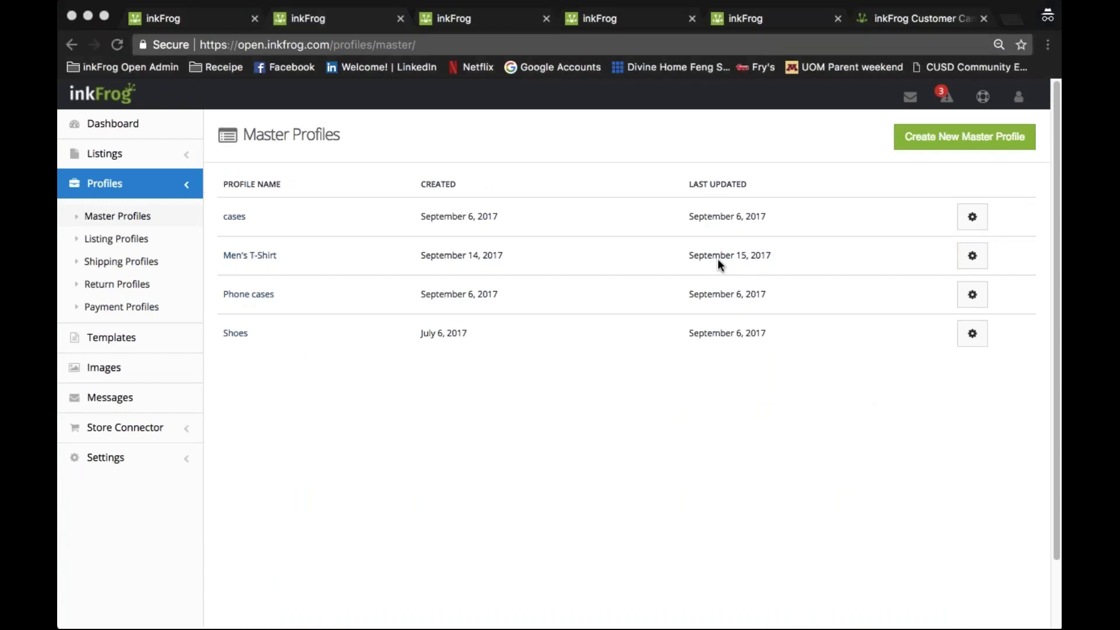
left_click(972, 217)
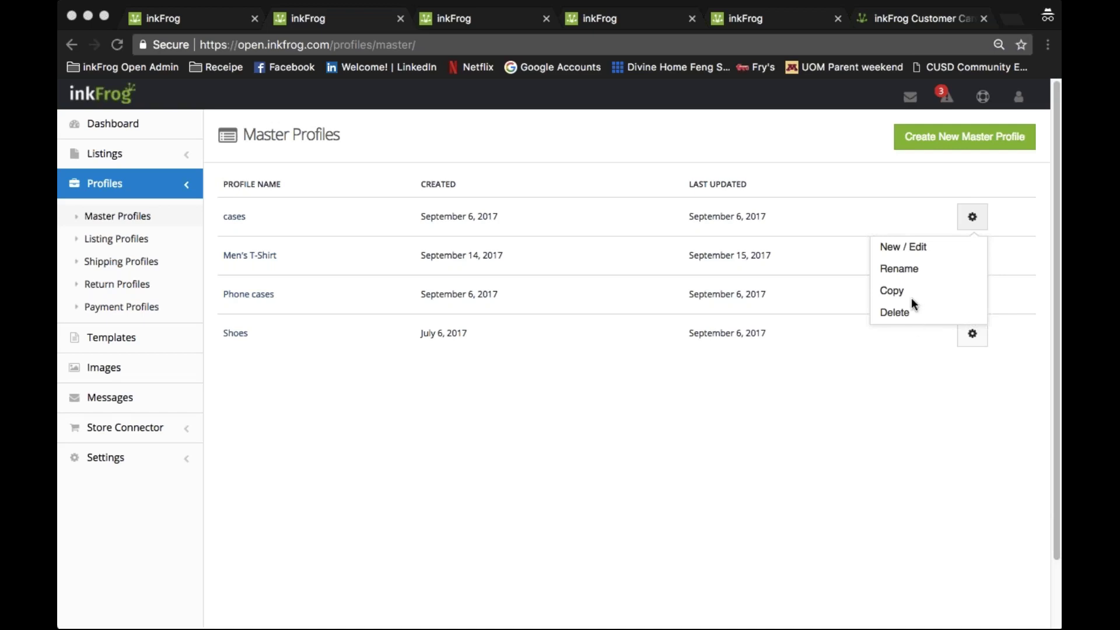
left_click(570, 380)
- Switch to the inkFrog Customer Care site and look through its FAQ sections, including Profiles, Listings, Library and Templates
left_click(877, 22)
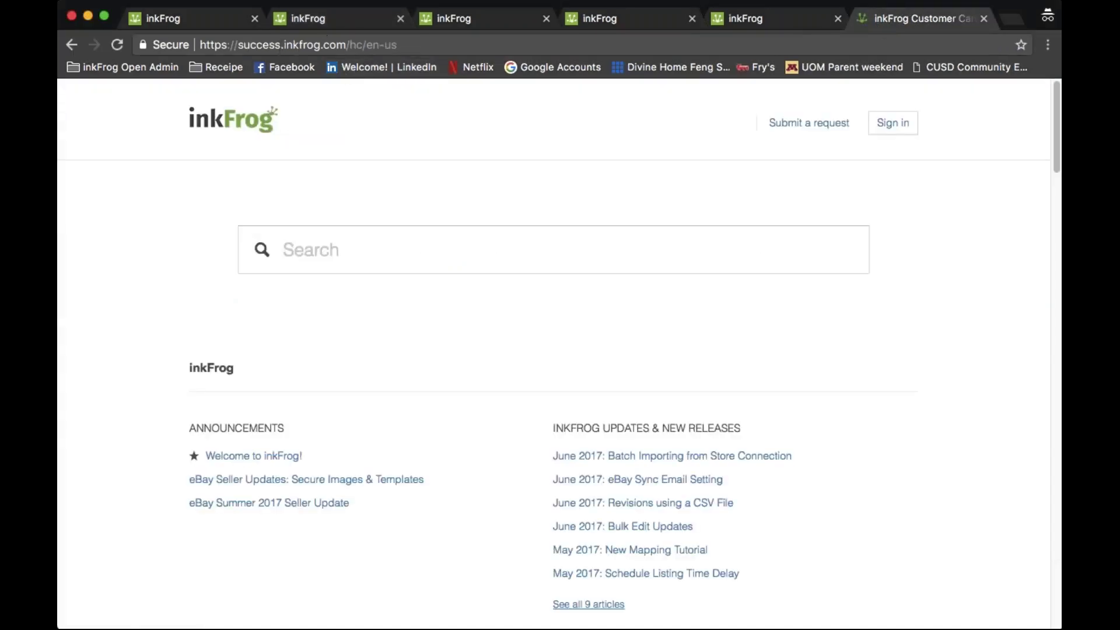
scroll(505, 219, "down", 10)
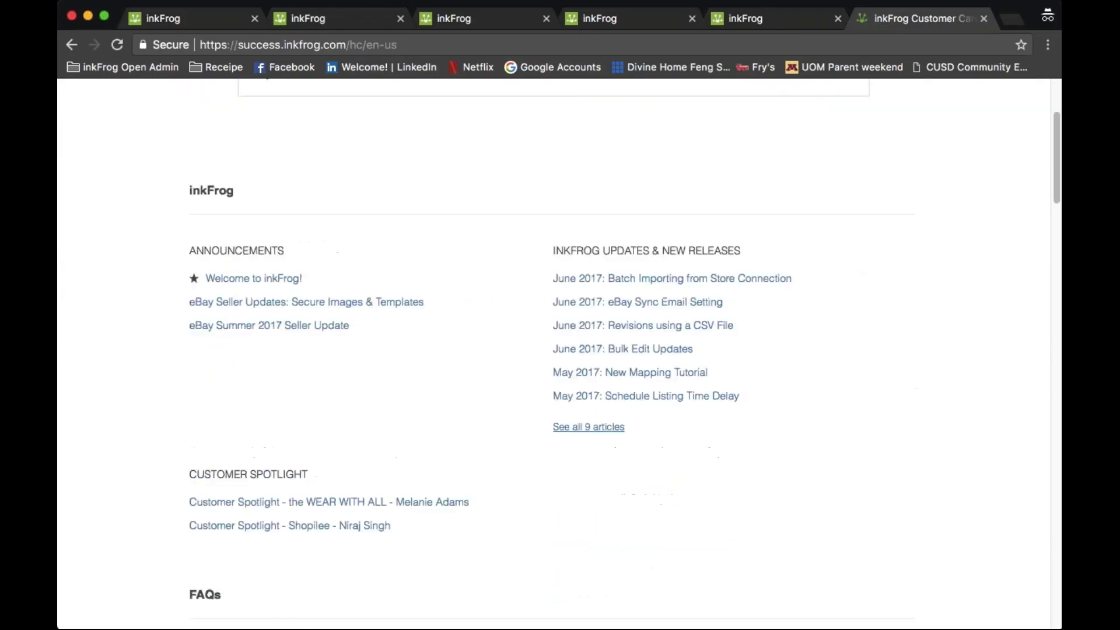
scroll(505, 220, "up", 3)
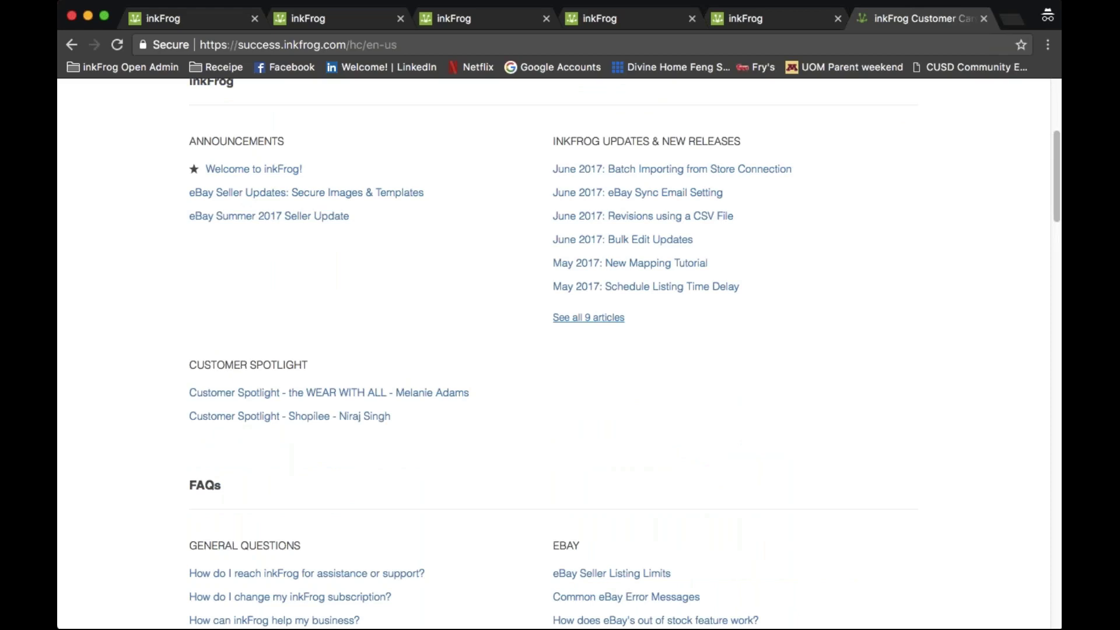
scroll(370, 276, "down", 3)
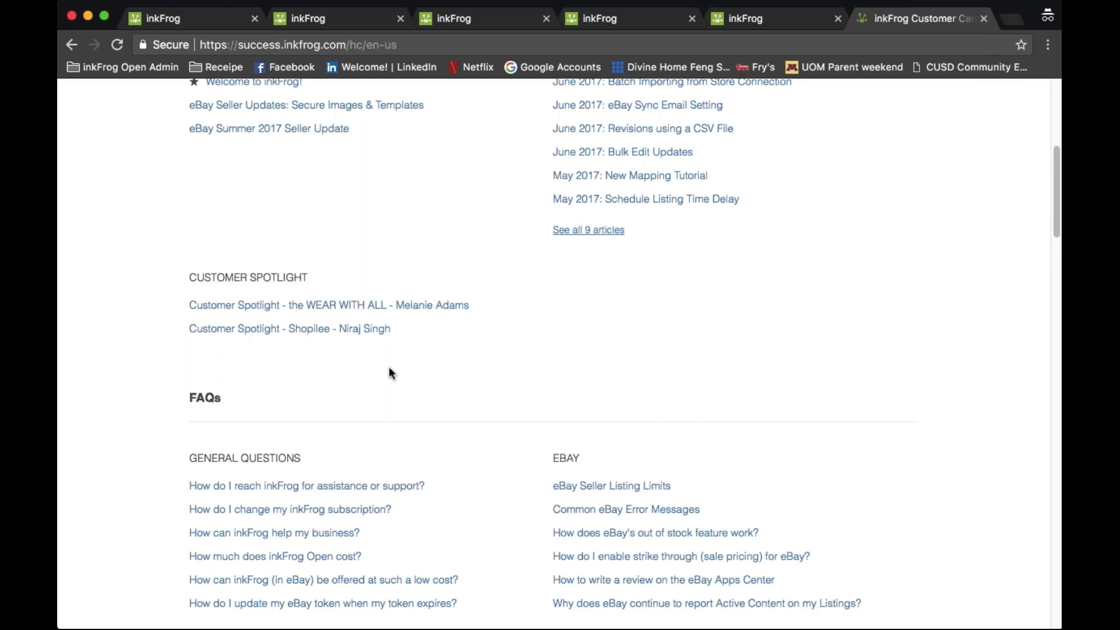
scroll(387, 371, "down", 3)
scroll(418, 329, "down", 2)
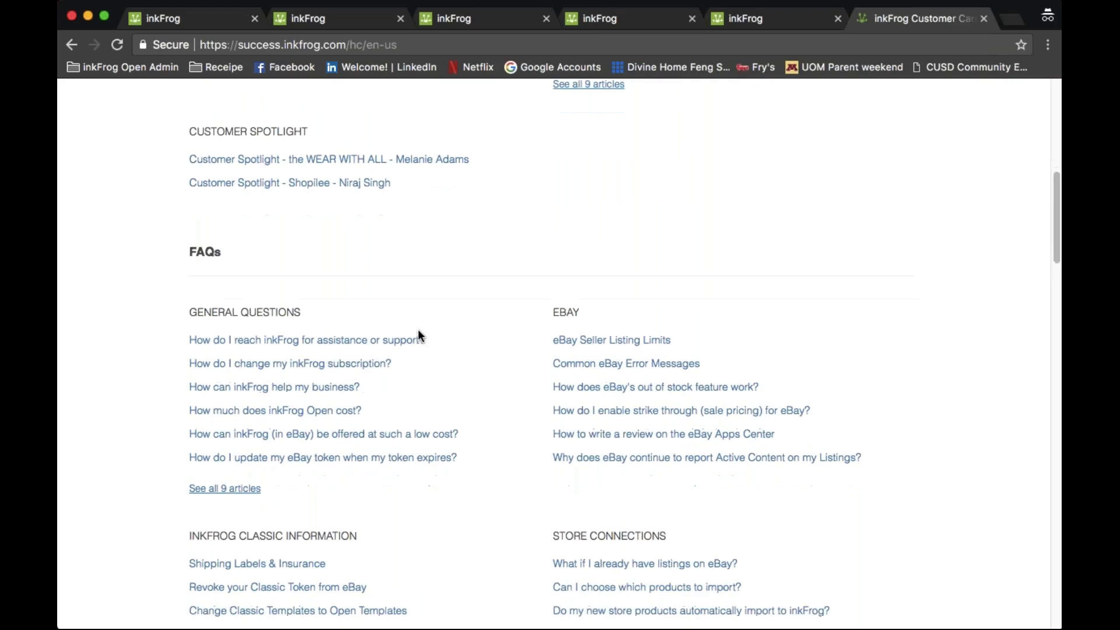
scroll(427, 323, "down", 2)
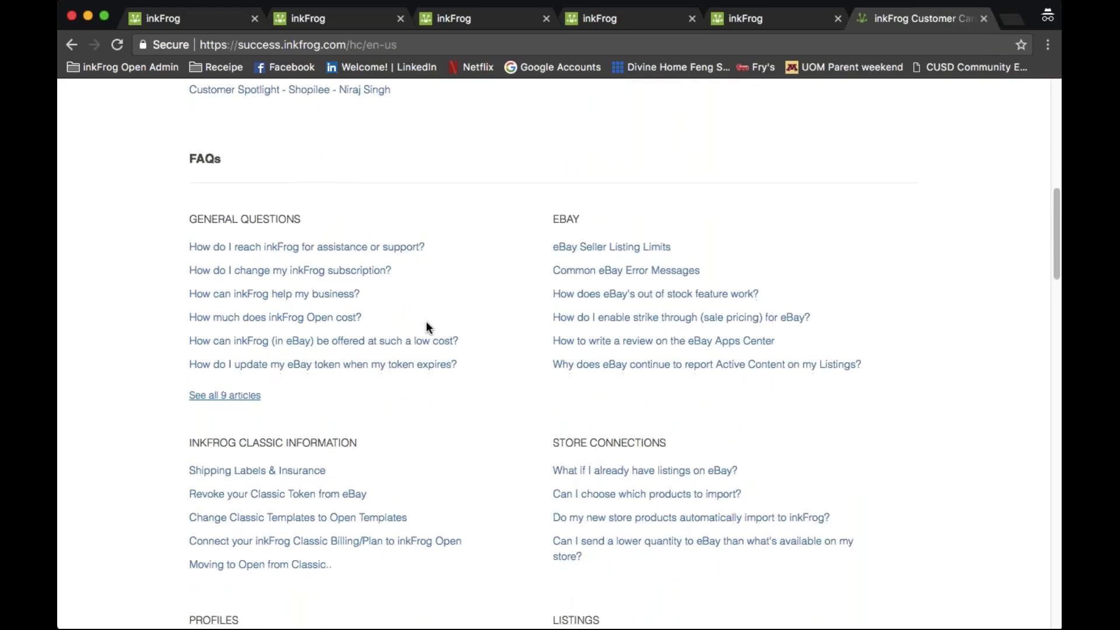
scroll(426, 322, "down", 1)
scroll(427, 321, "down", 4)
scroll(426, 323, "down", 8)
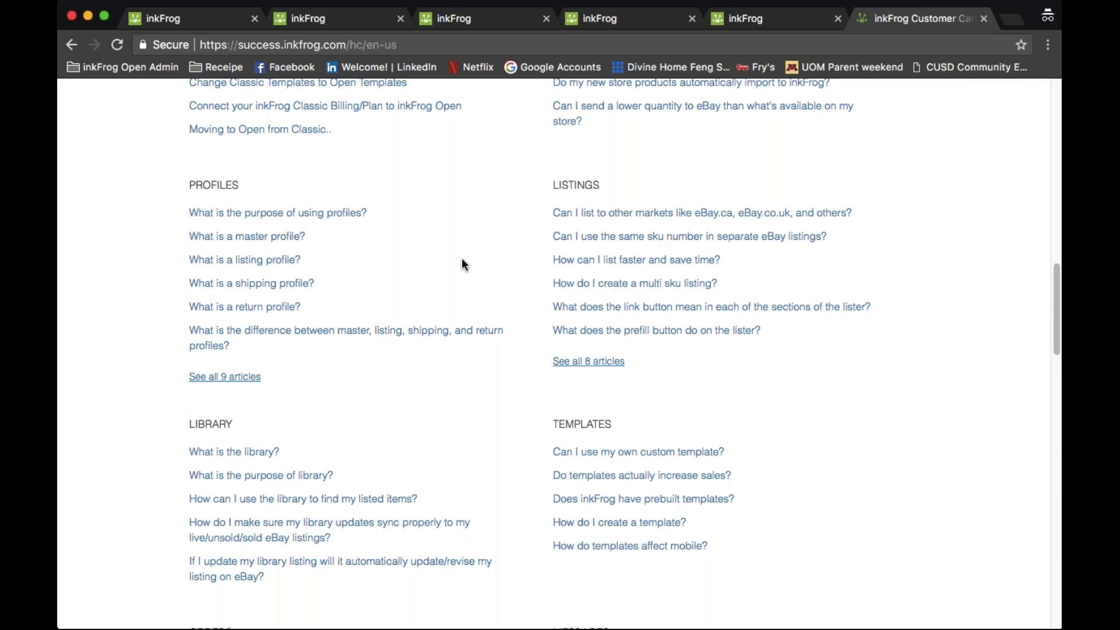
scroll(460, 260, "down", 3)
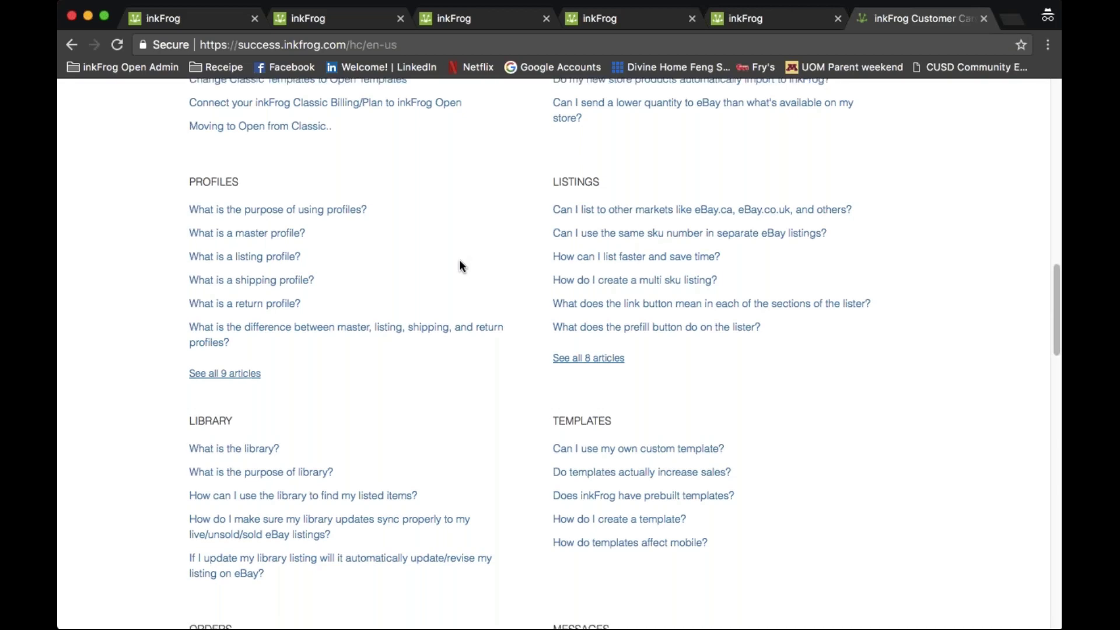
scroll(460, 265, "down", 5)
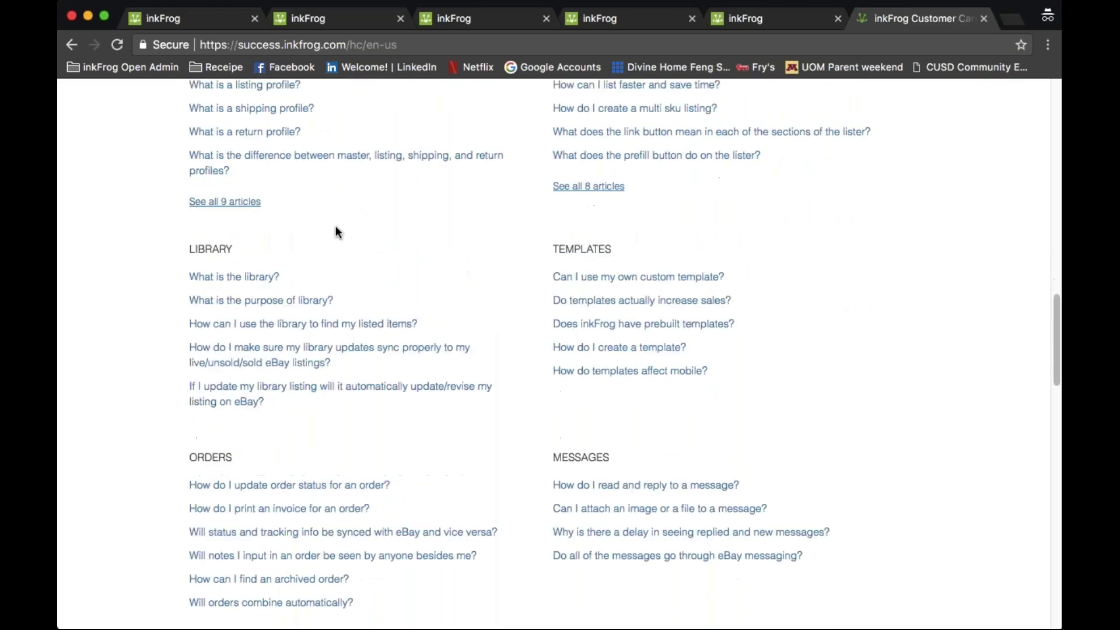
- Look through the rest of the help page, covering the Orders and Messages FAQs, the Store Connections steps and the Guides
scroll(584, 256, "down", 1)
scroll(583, 256, "down", 7)
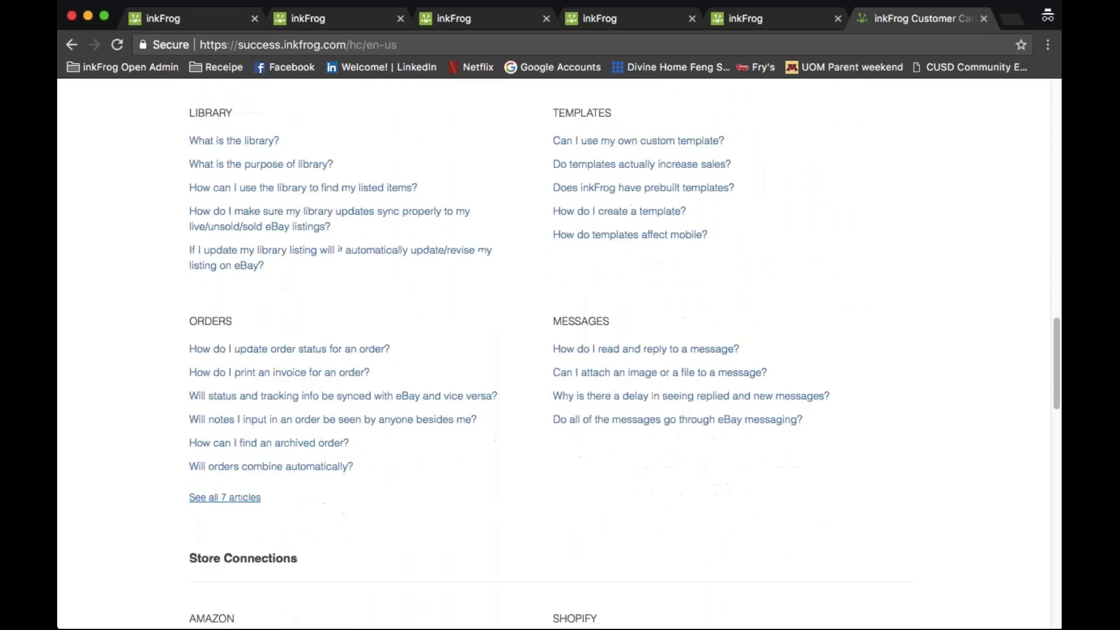
scroll(583, 351, "down", 10)
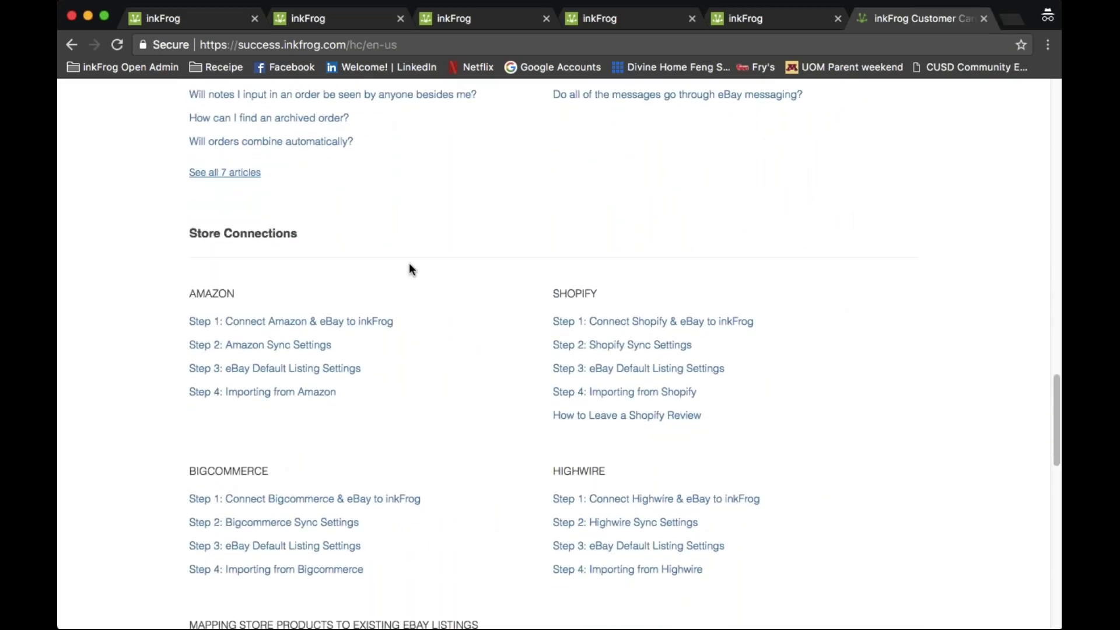
scroll(404, 246, "down", 1)
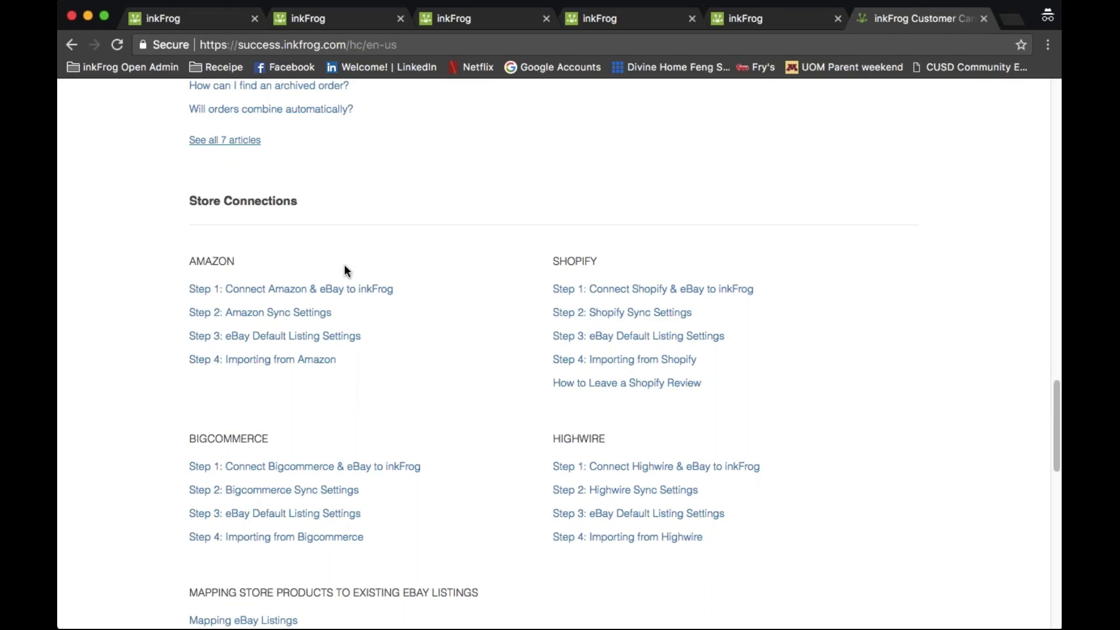
scroll(541, 280, "down", 5)
scroll(490, 308, "down", 4)
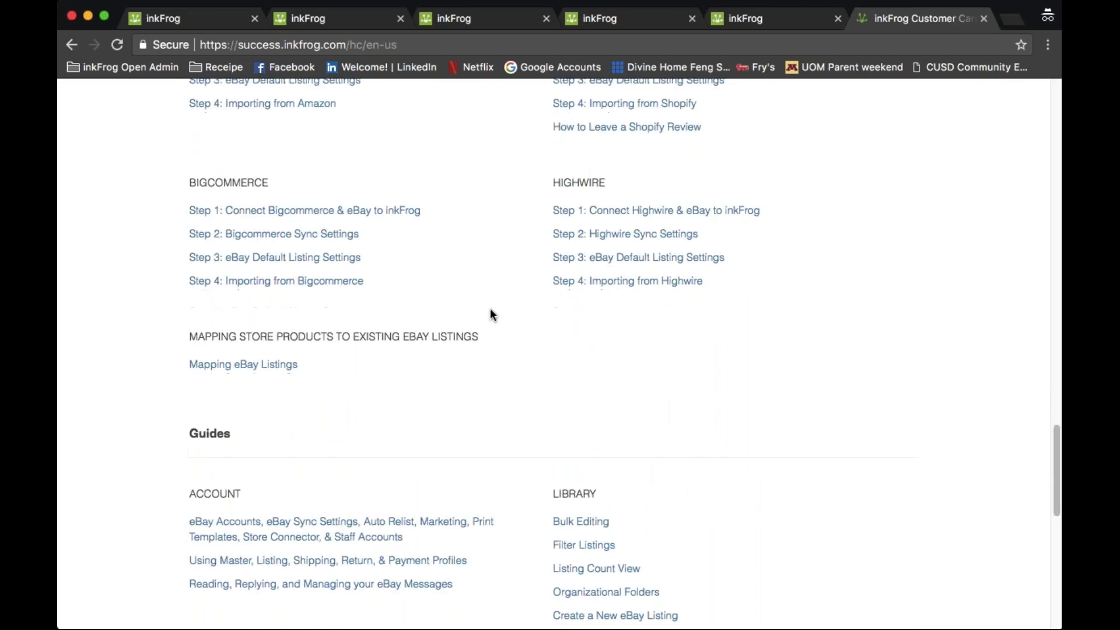
scroll(432, 264, "down", 7)
scroll(432, 264, "down", 1)
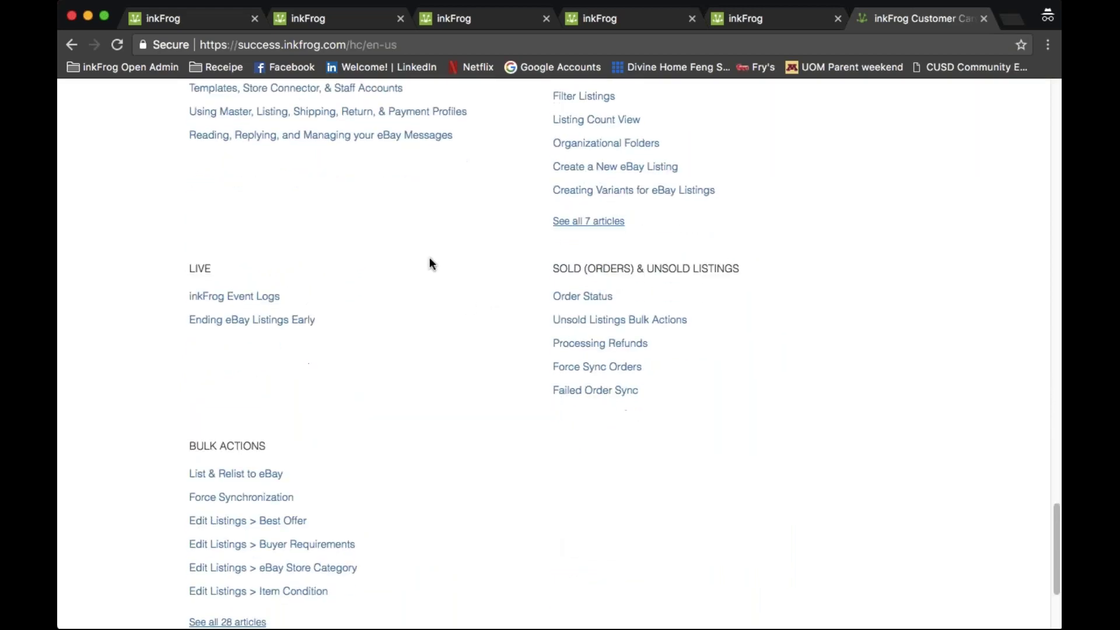
scroll(430, 263, "down", 4)
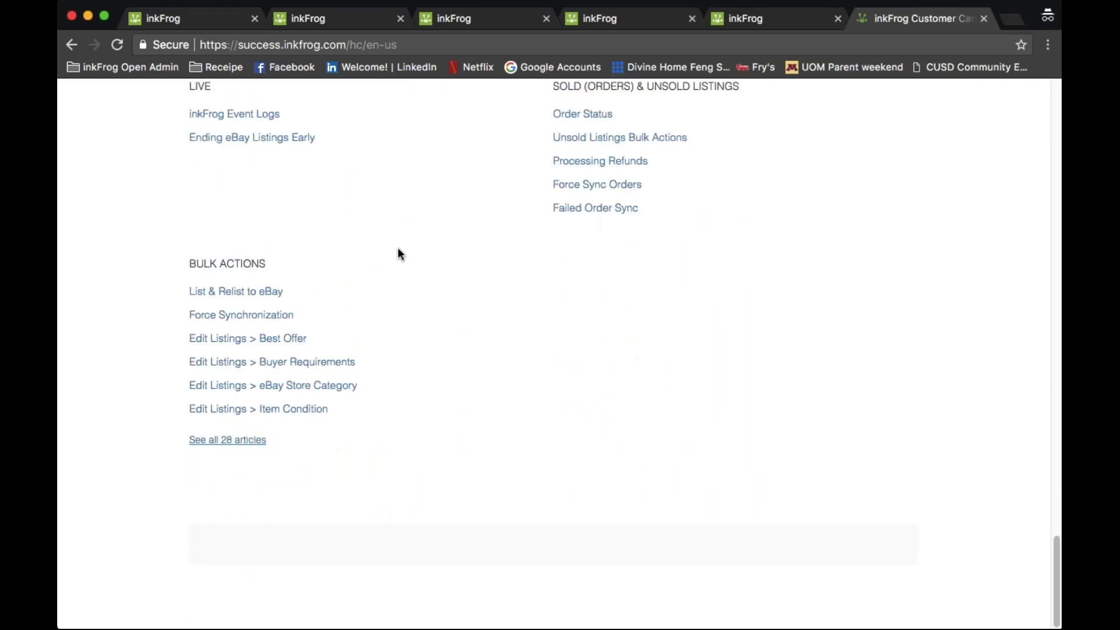
scroll(396, 248, "up", 20)
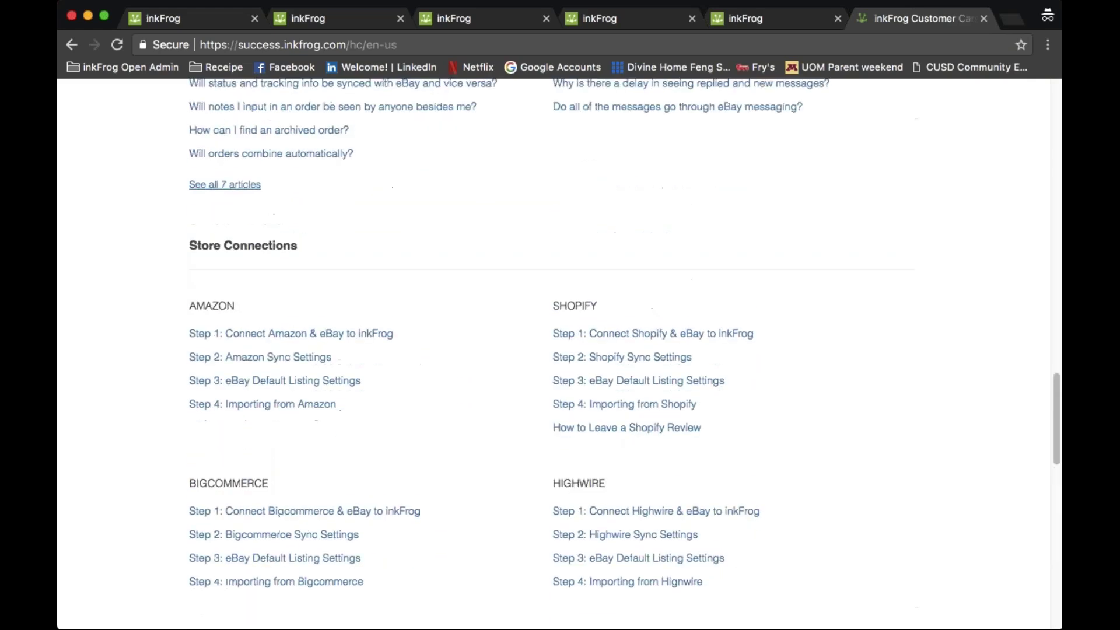
scroll(558, 354, "up", 5)
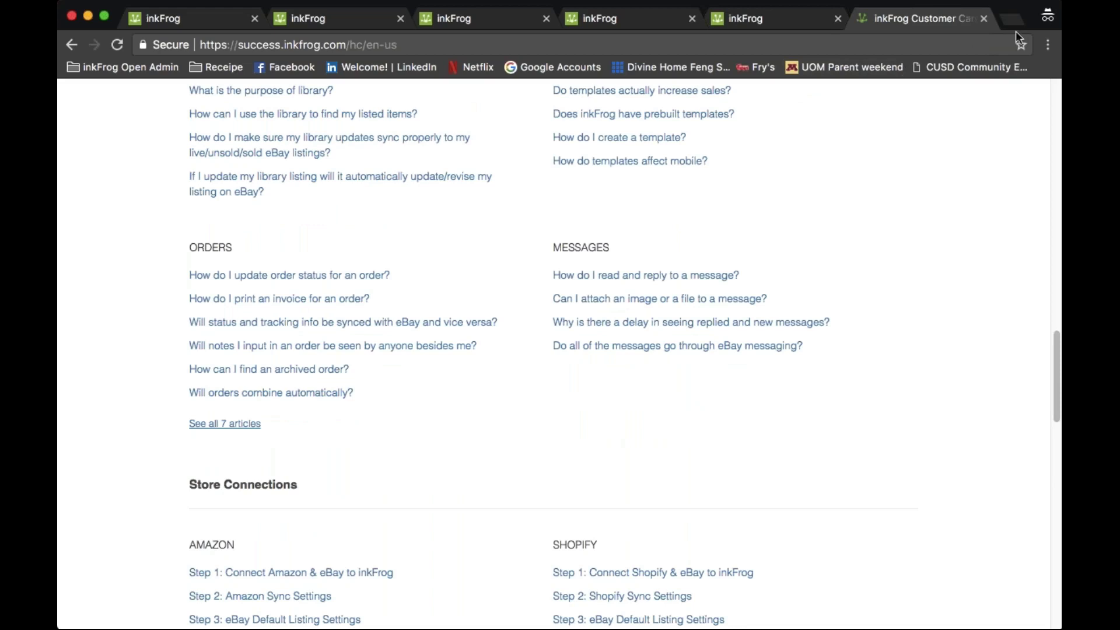
left_click(1044, 39)
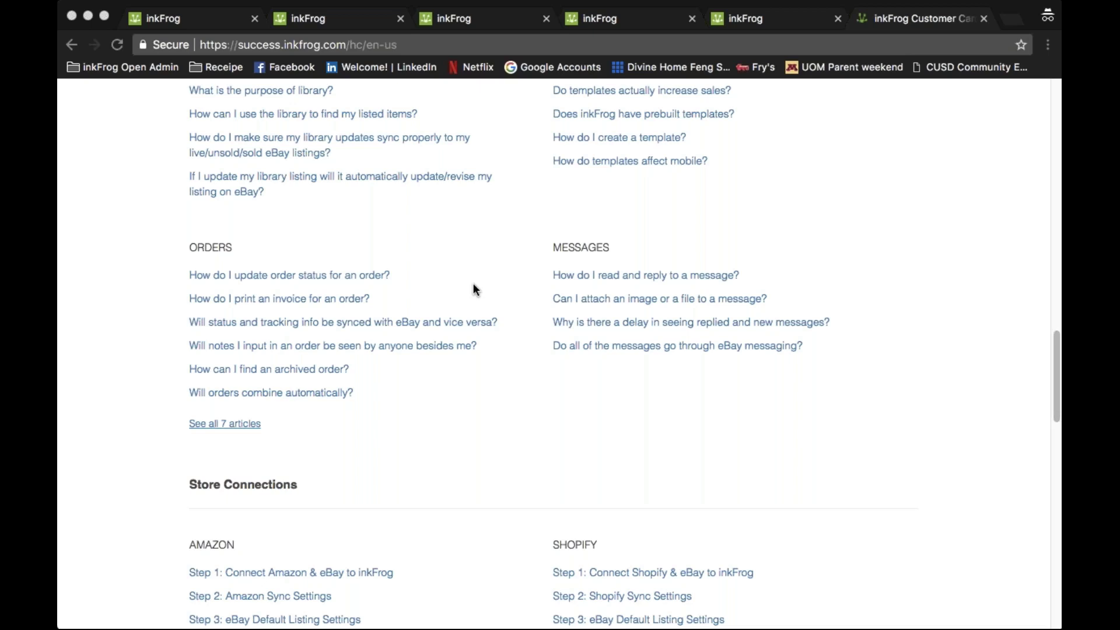
scroll(411, 217, "up", 20)
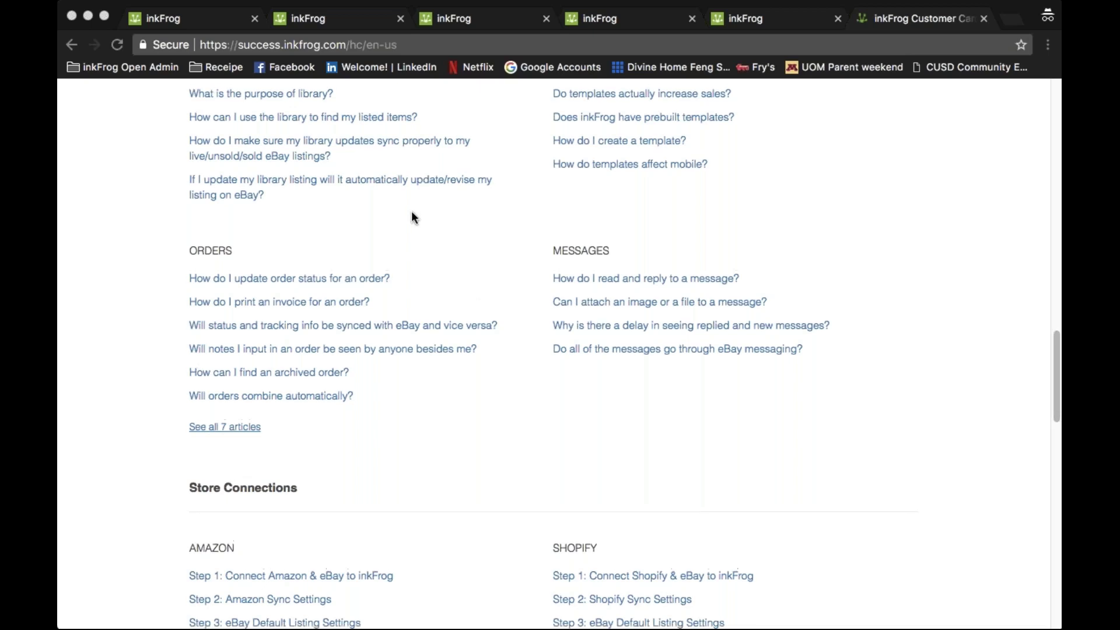